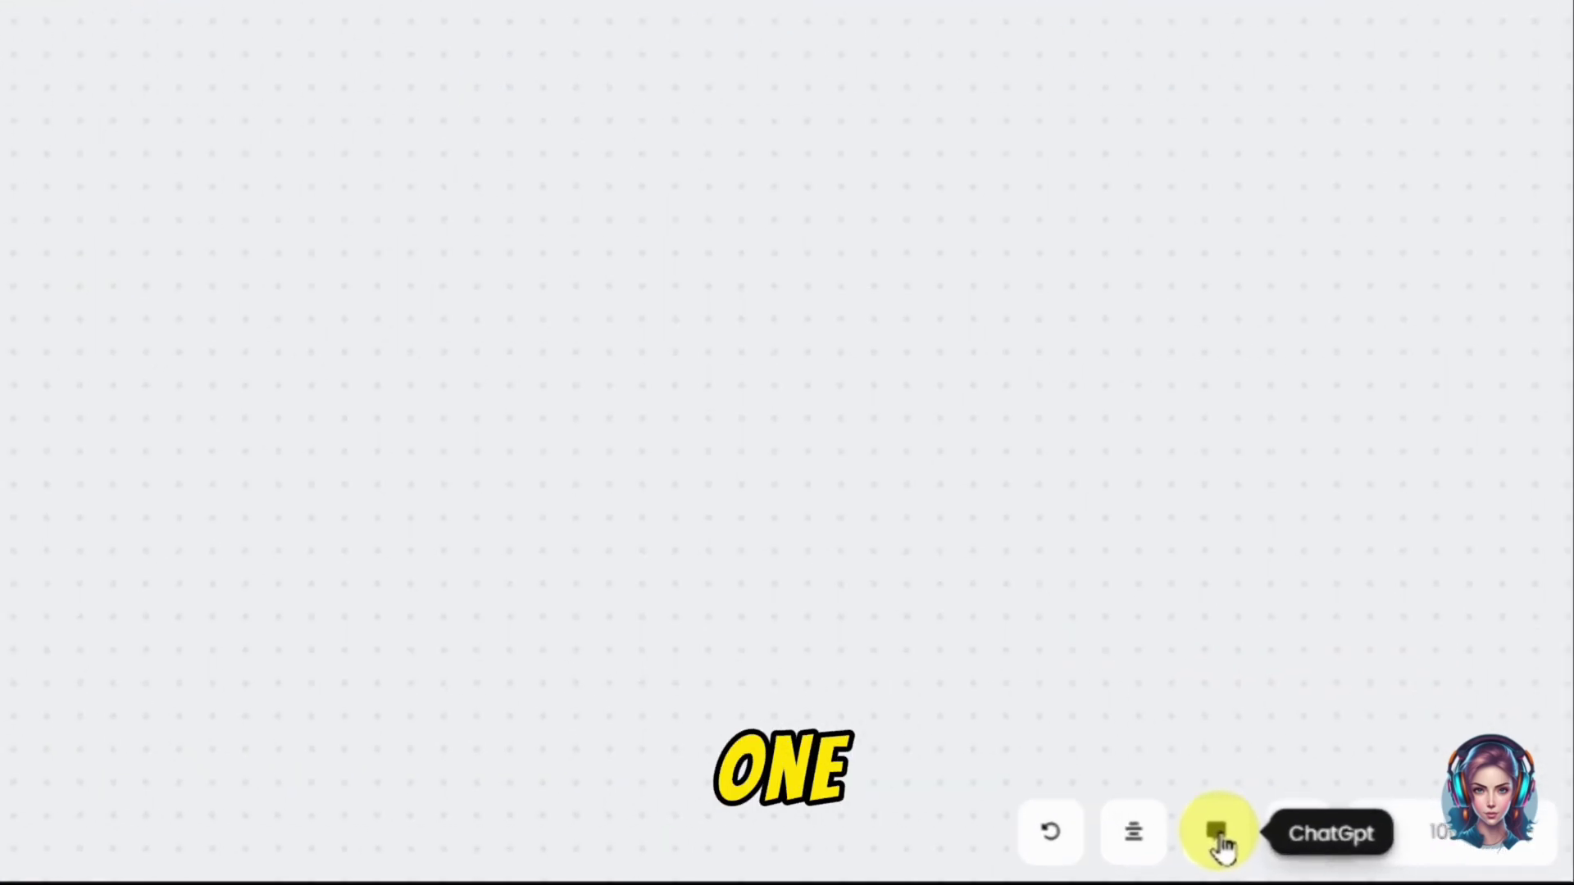
# Have ChatGPT write a restaurant-brand logo prompt, copy the reply, and add a MidJourney node.
pyautogui.click(1326, 851)
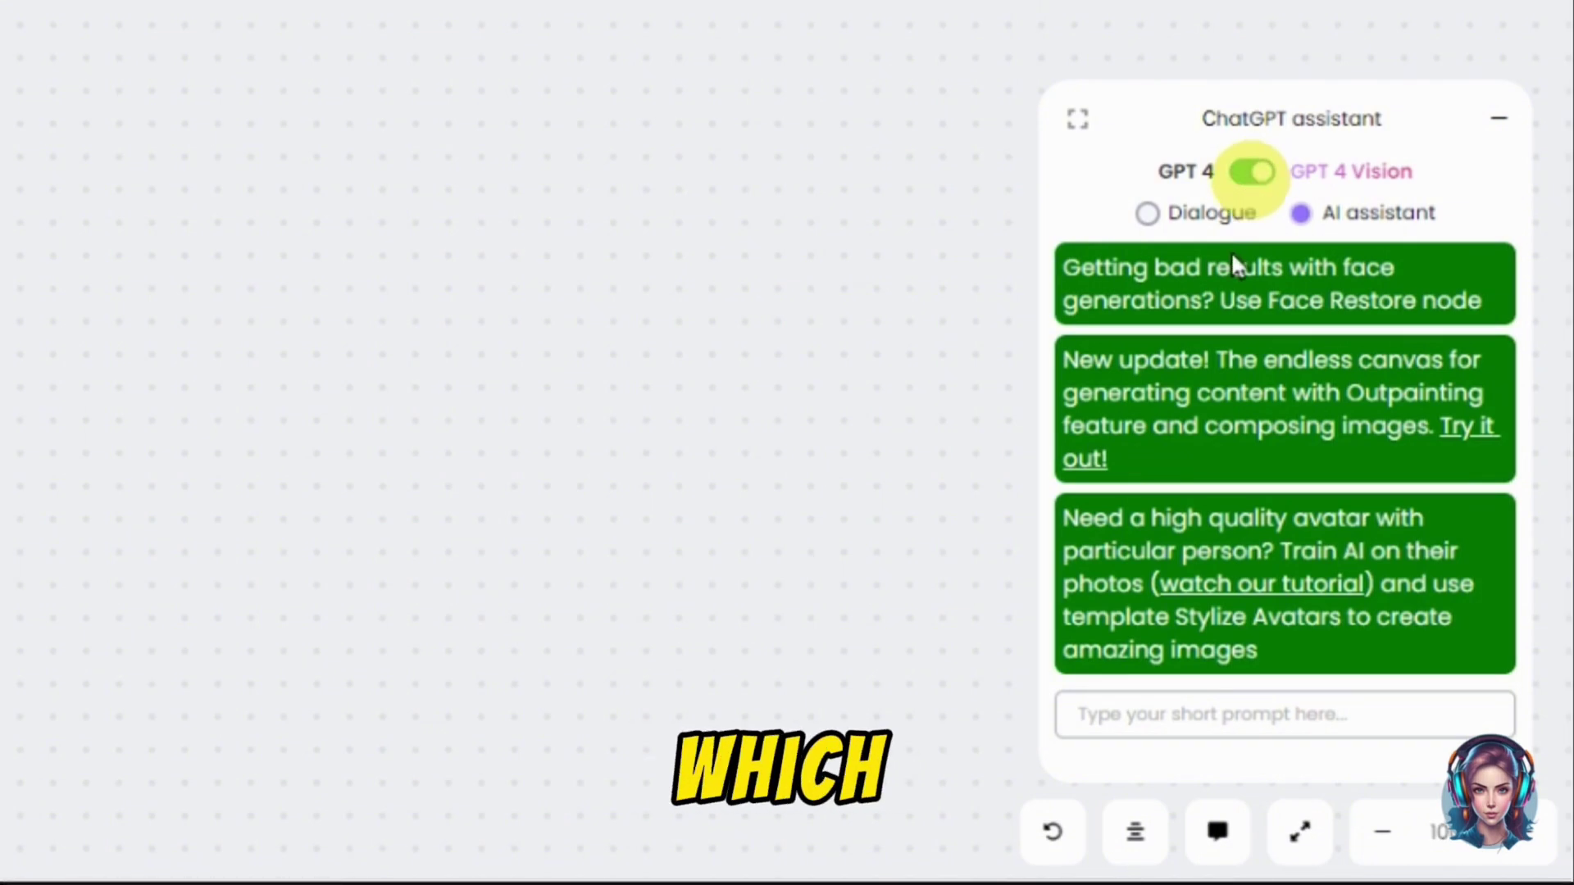
pyautogui.click(1188, 701)
pyautogui.write('wr')
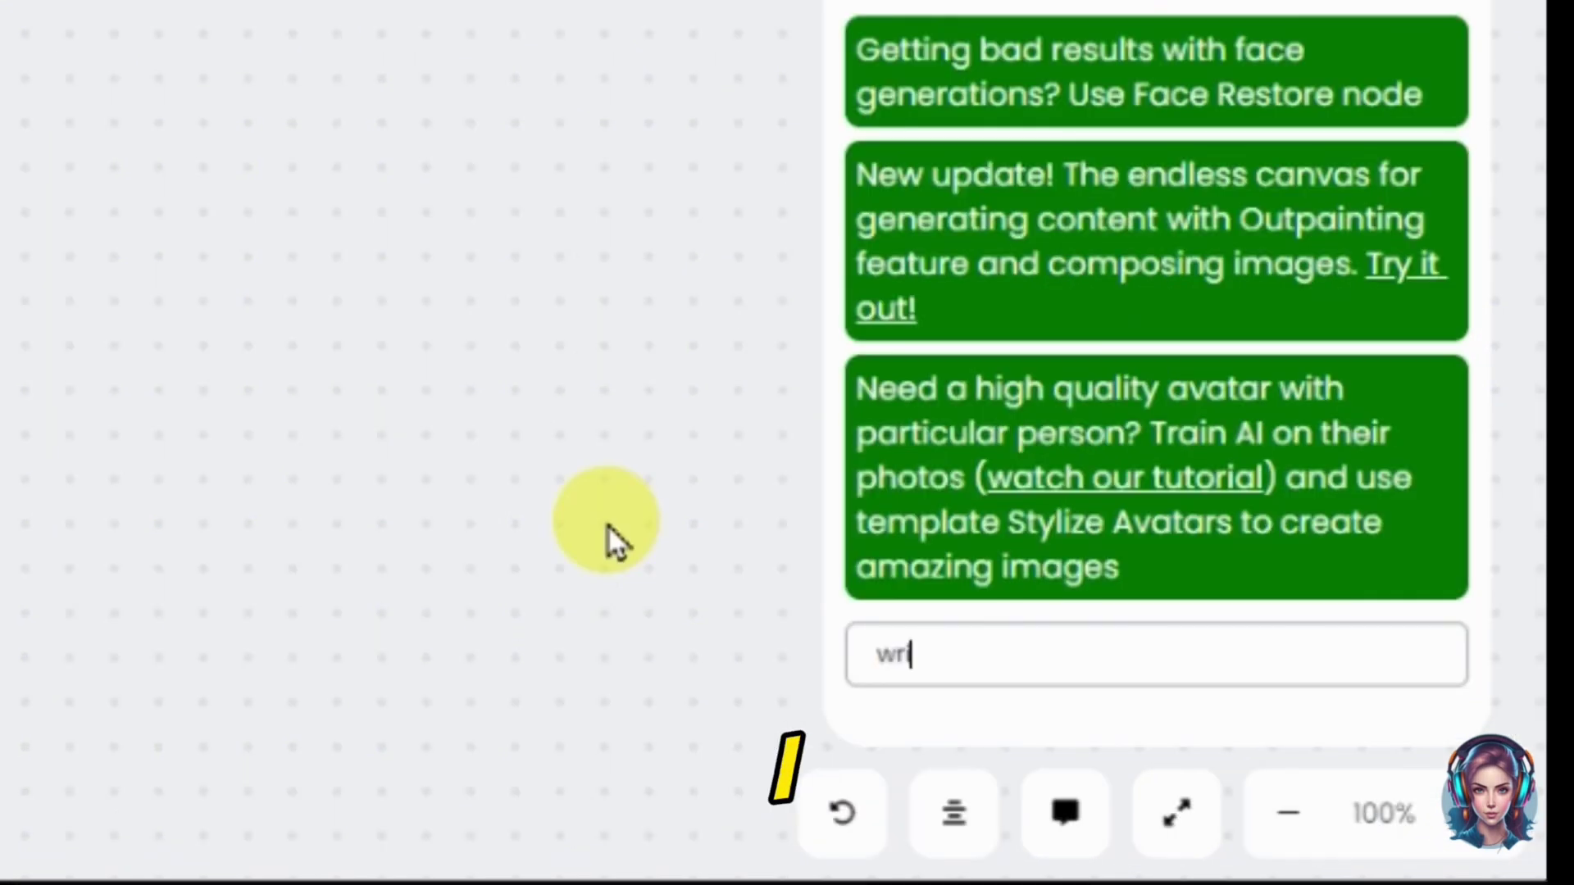
pyautogui.write('ite a prompt for me to generate a logo for')
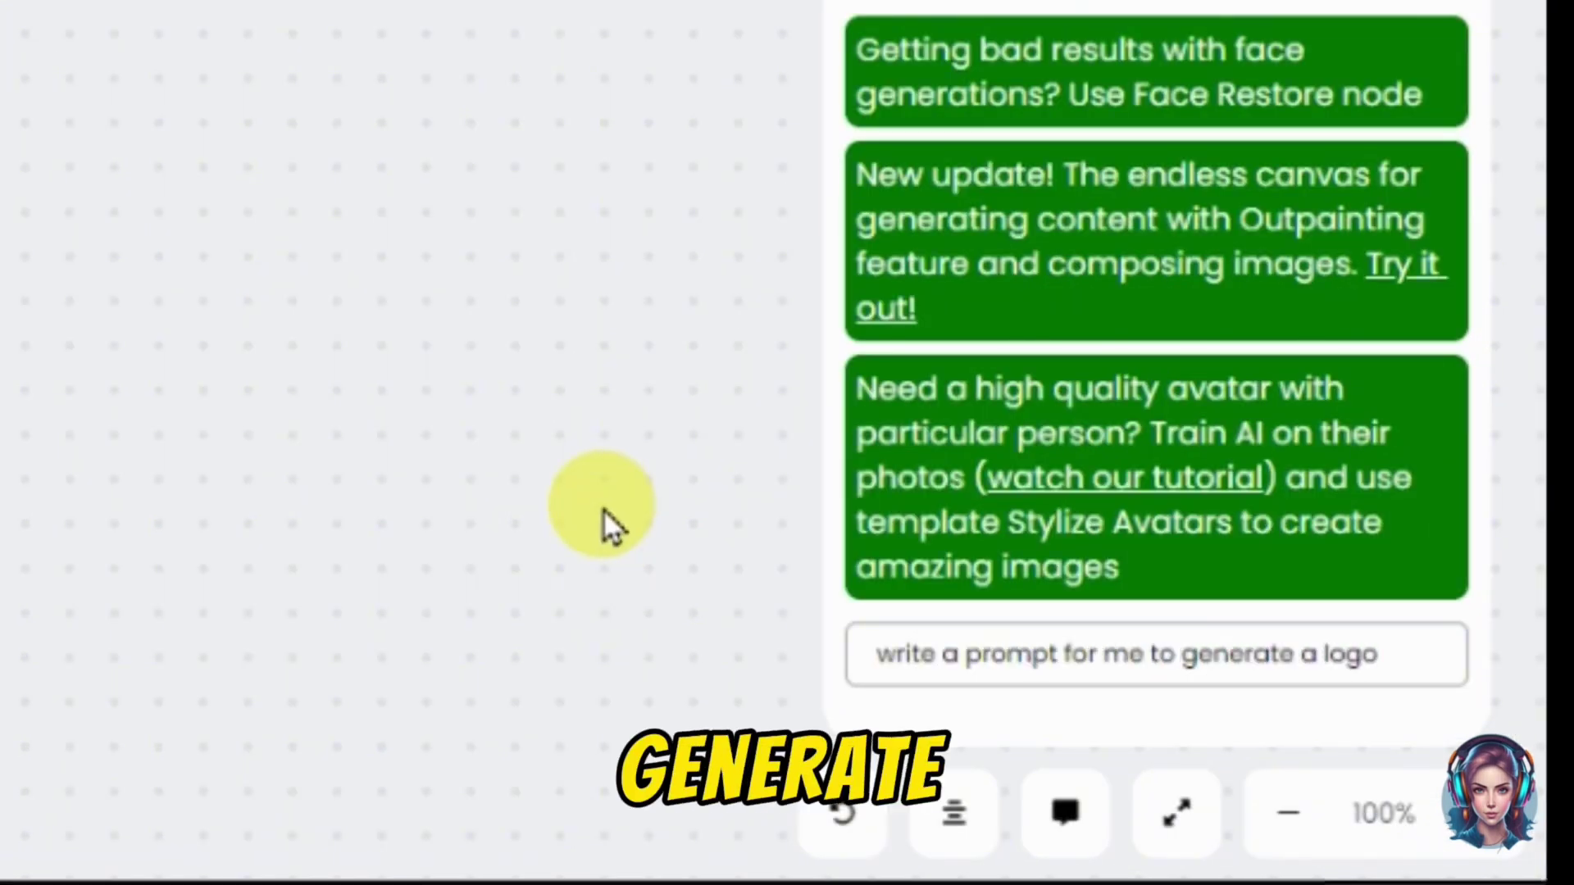
pyautogui.write(' my restaurent brand')
pyautogui.press('Return')
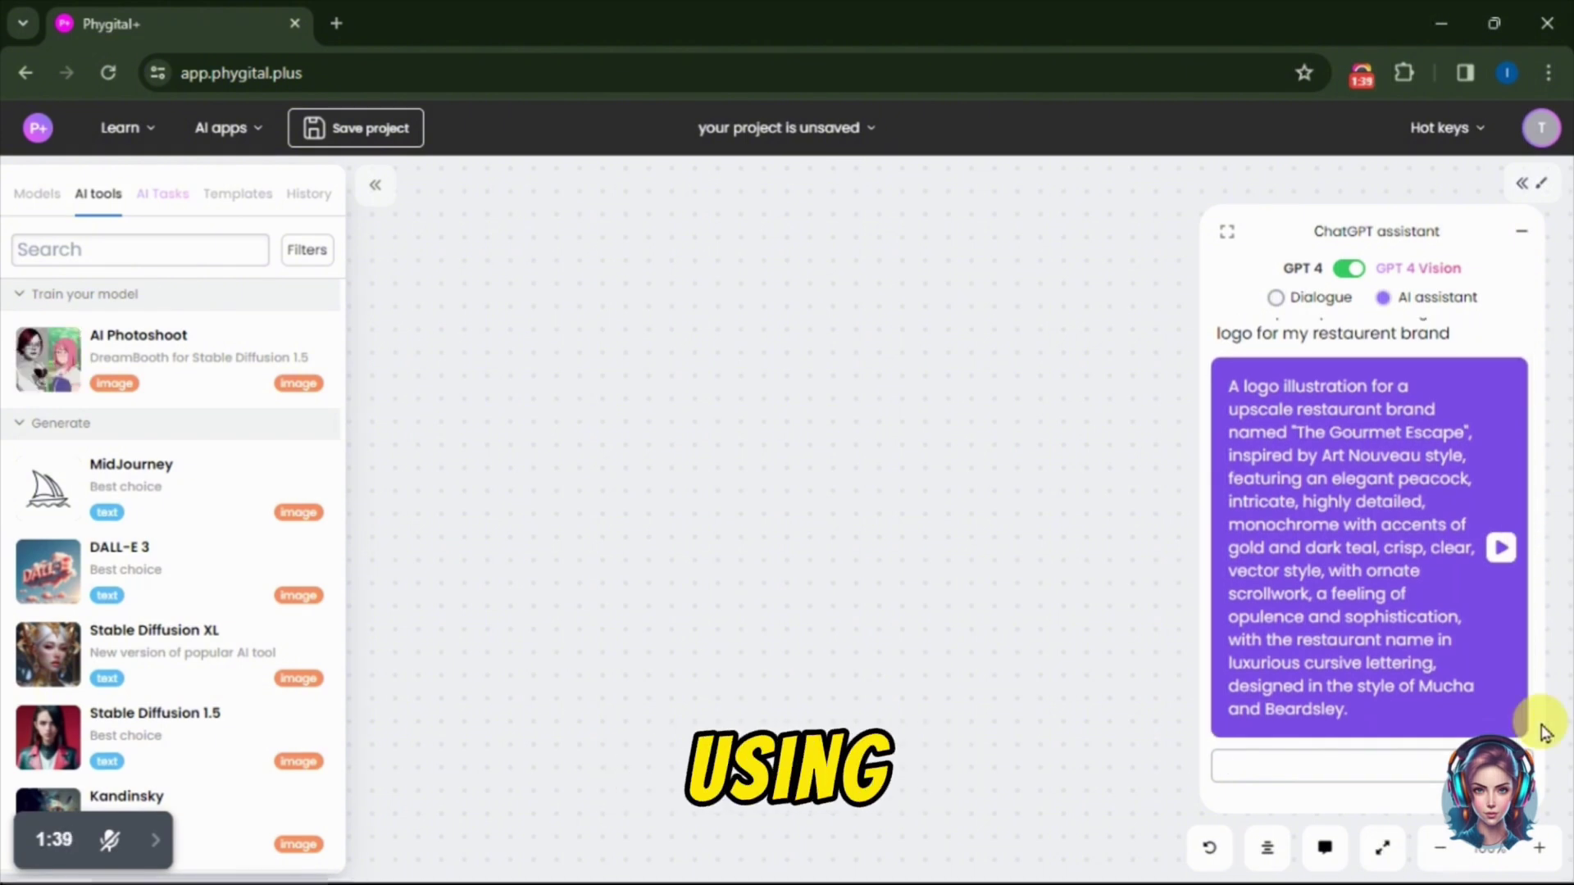
pyautogui.tripleClick(1381, 644)
pyautogui.hotkey('ctrl', 'c')
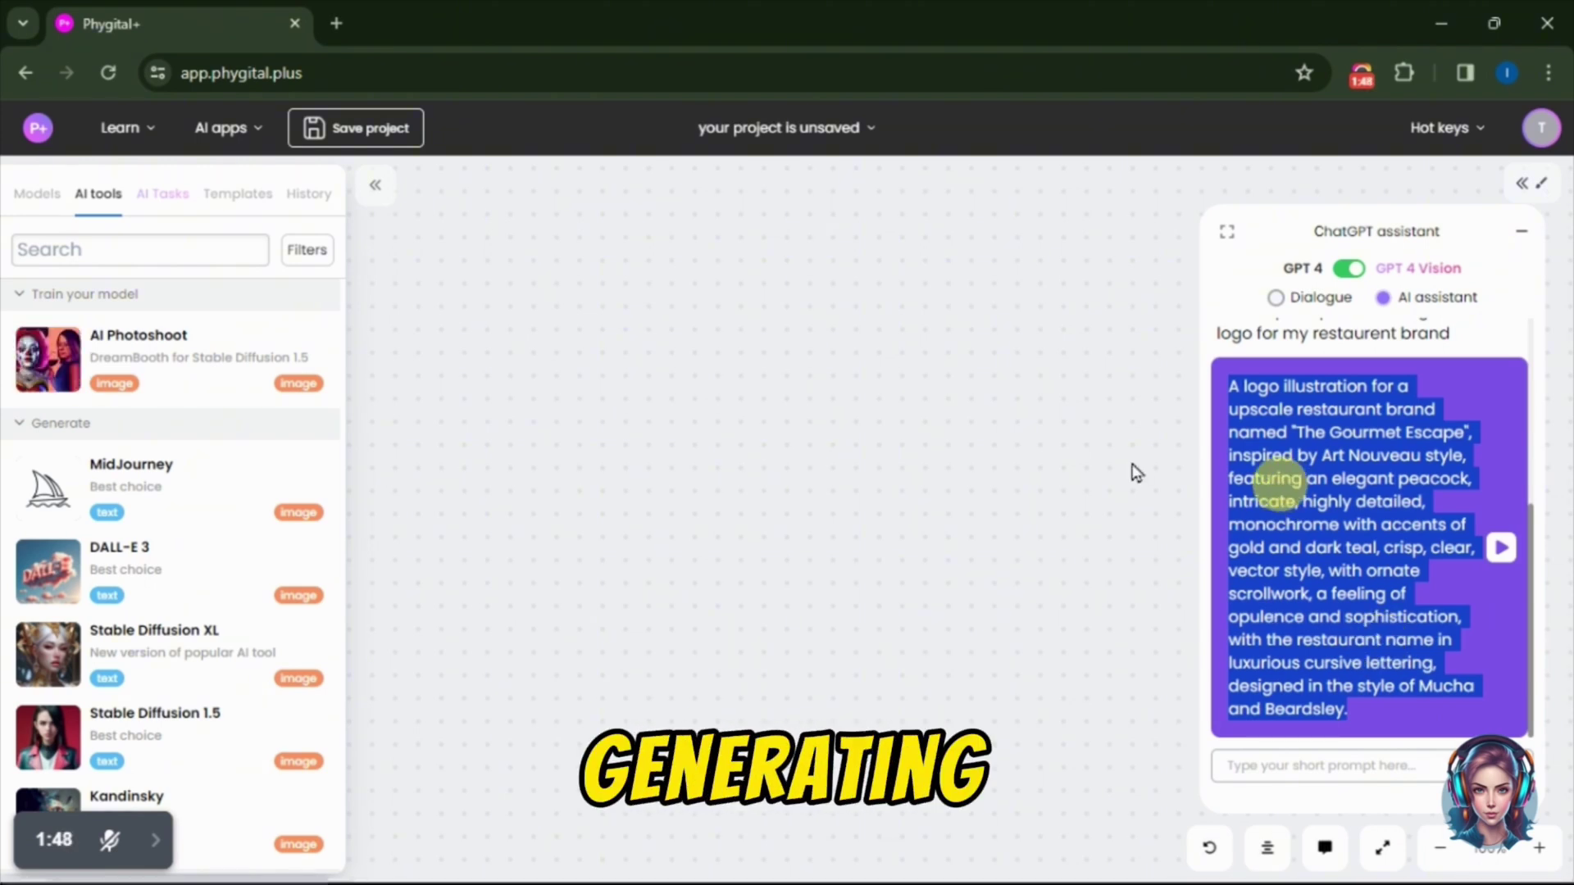
pyautogui.click(185, 498)
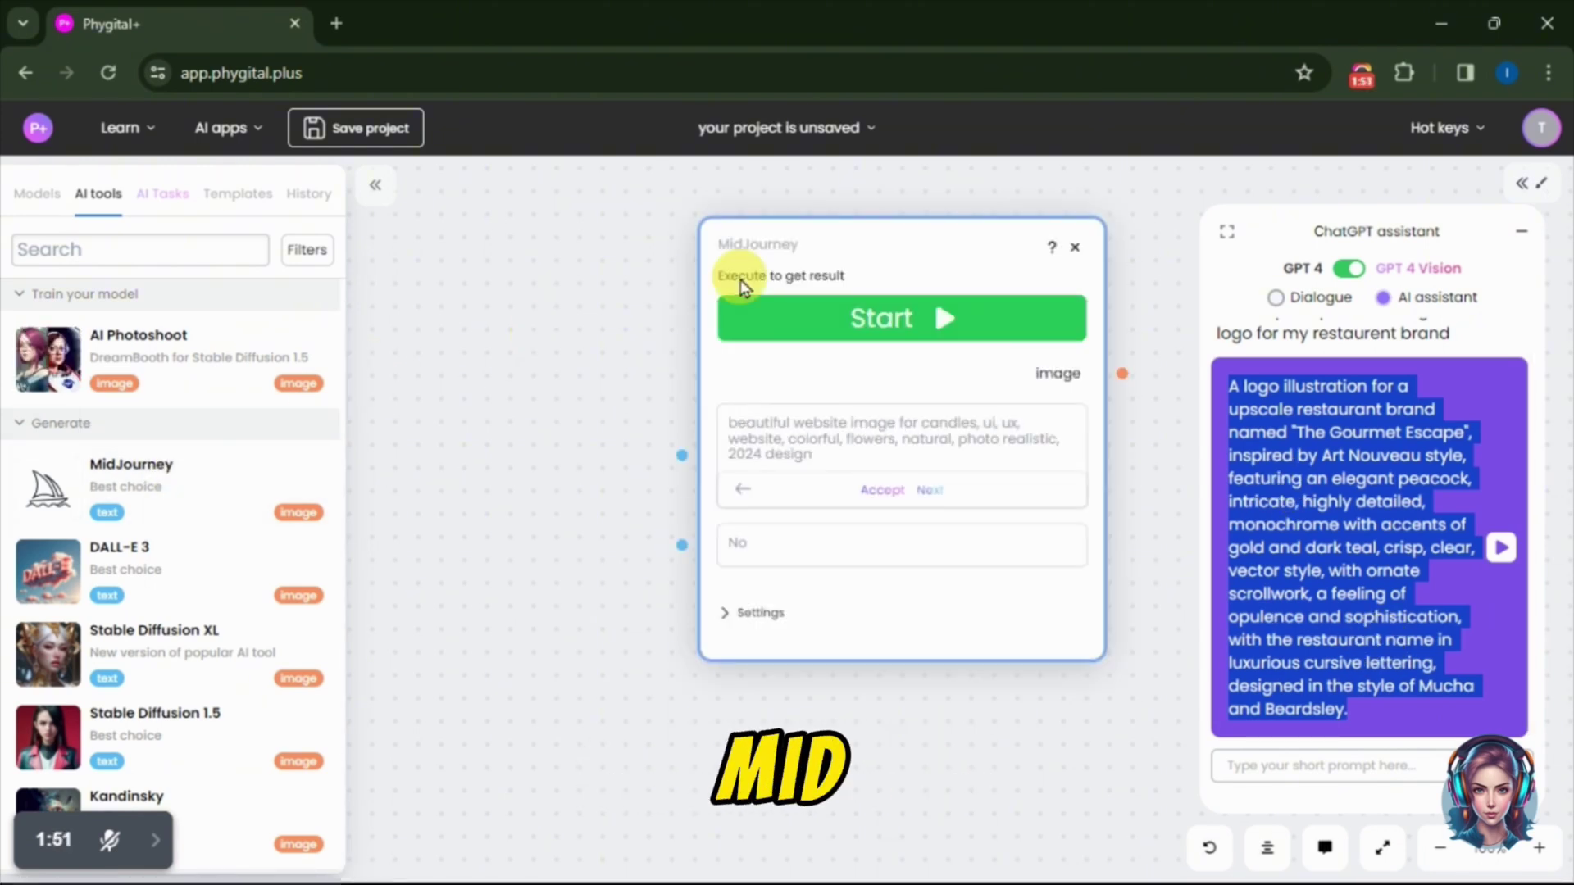
# Paste the ChatGPT logo prompt into MidJourney with 'blurry, bad quality' as the negative prompt.
pyautogui.moveTo(791, 252); pyautogui.dragTo(530, 225)
pyautogui.click(588, 413)
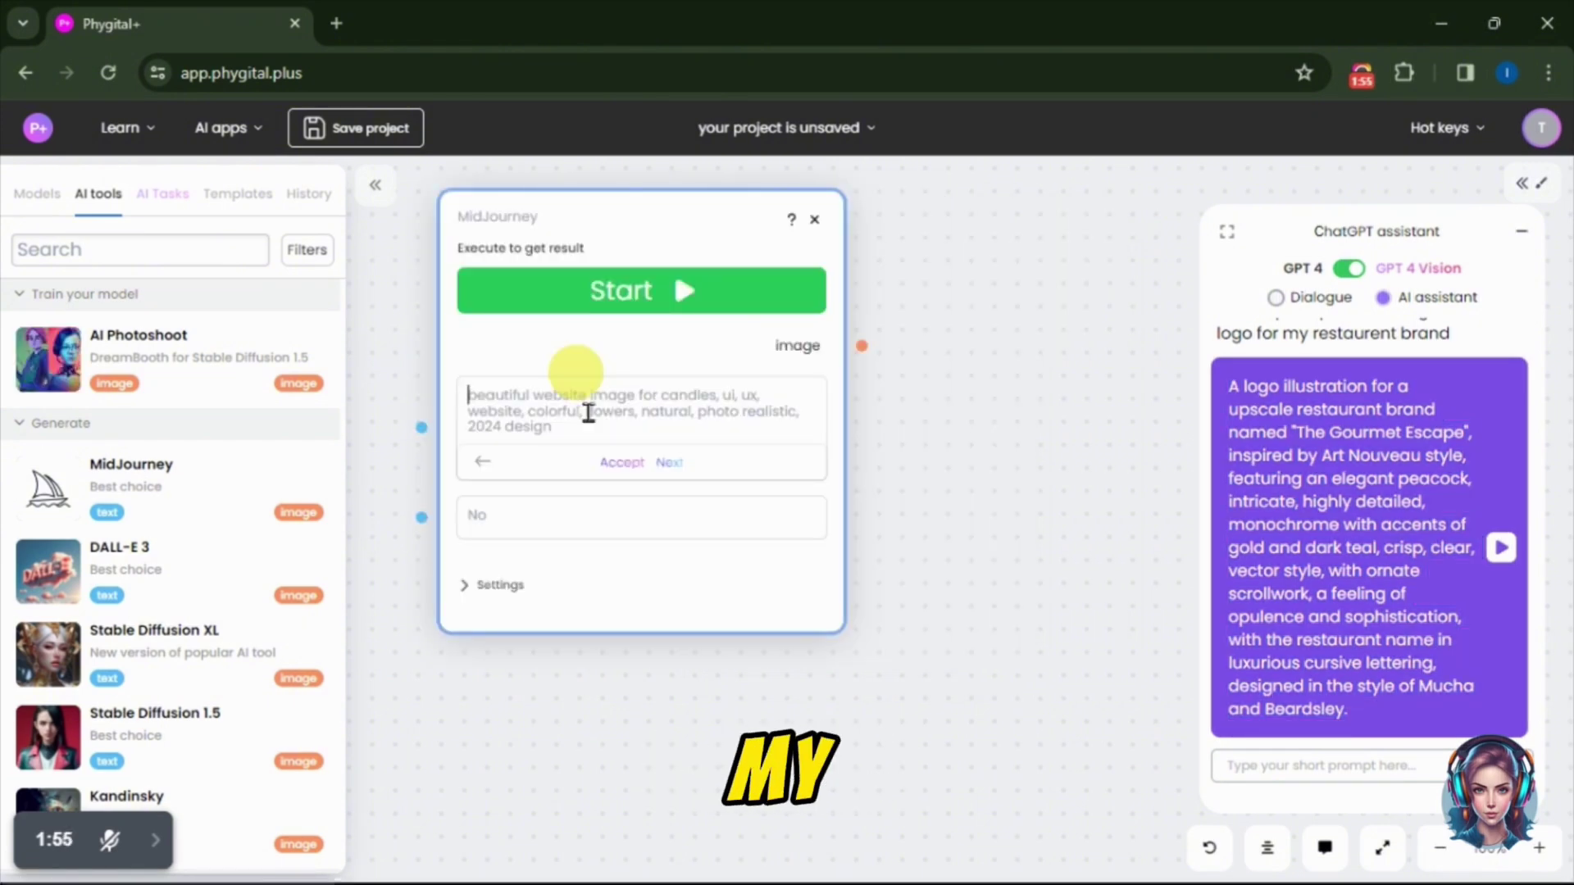
pyautogui.hotkey('ctrl', 'v')
pyautogui.click(598, 615)
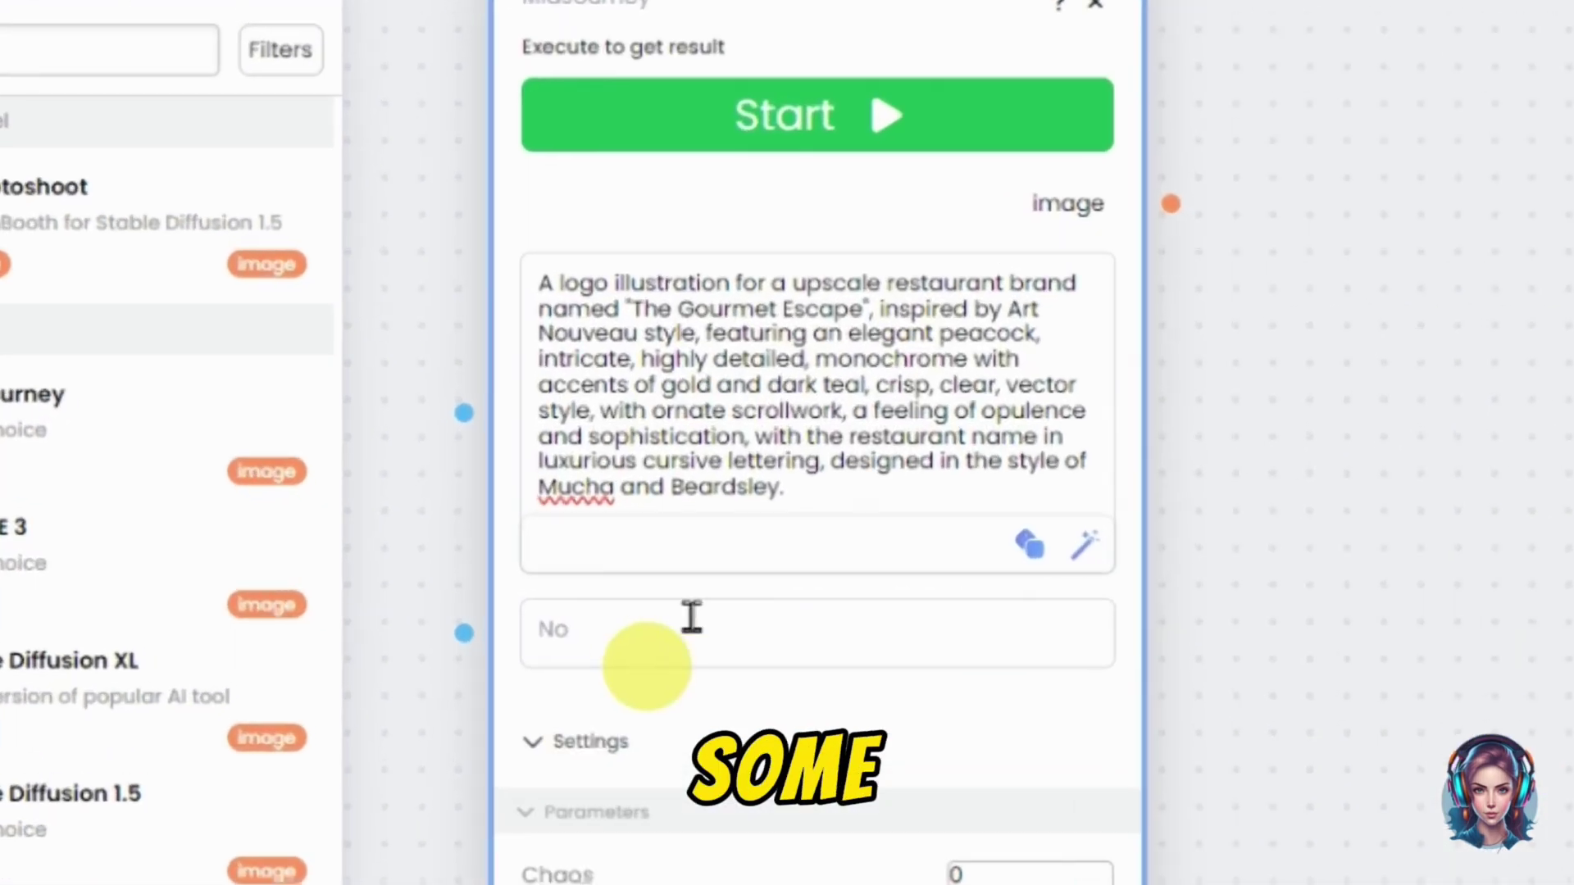
pyautogui.write('blurry, bad q')
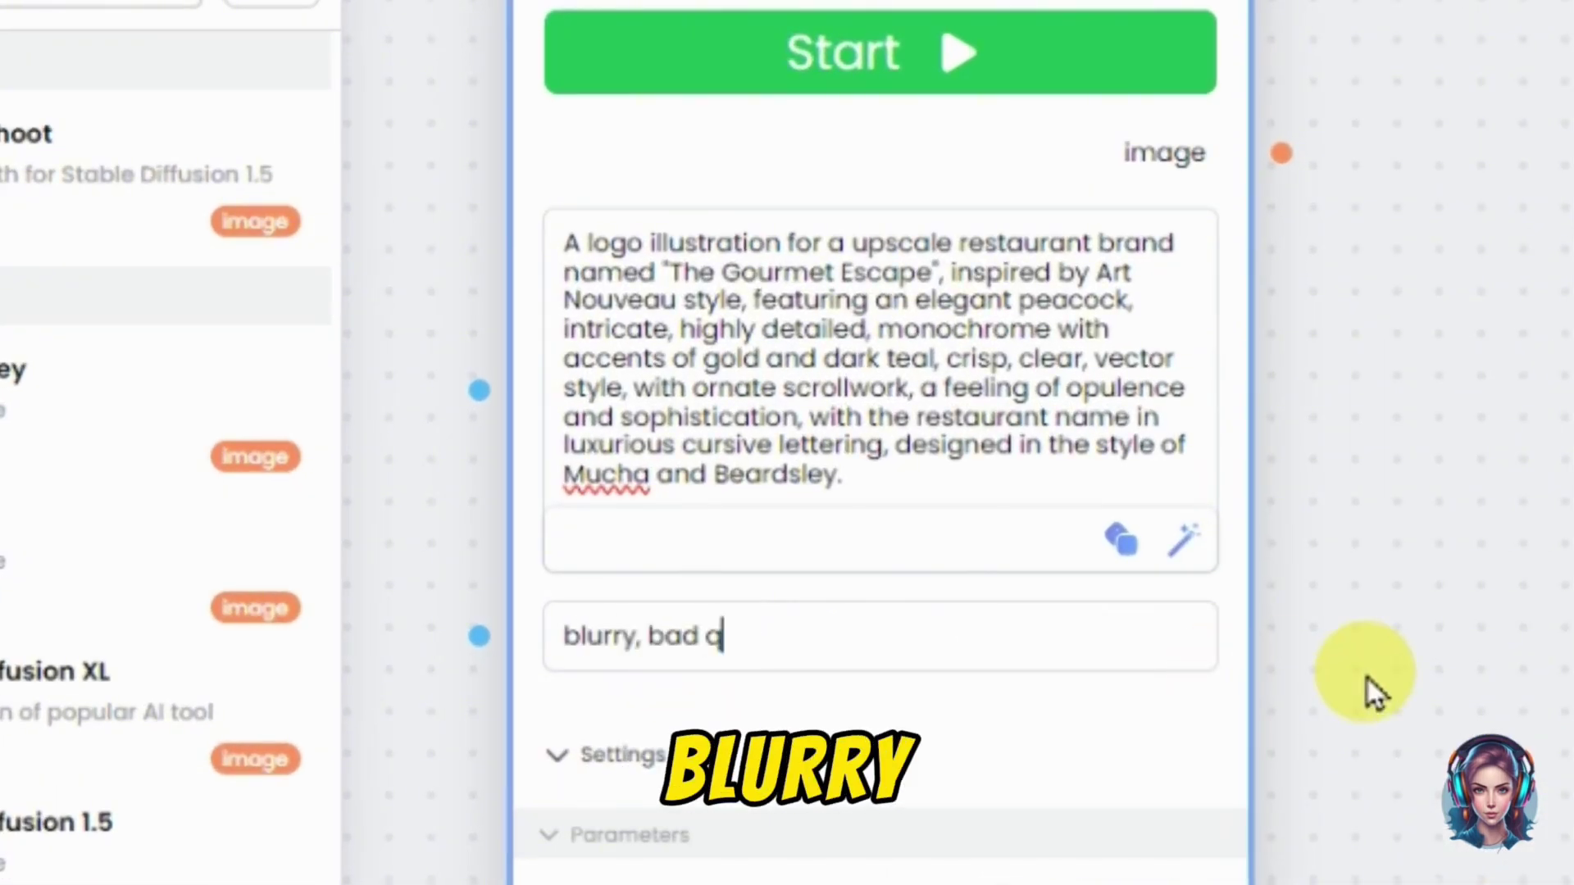
pyautogui.write('uality')
# Run MidJourney to generate four peacock logos and open the first result full size.
pyautogui.scroll(-2, 752, 562)
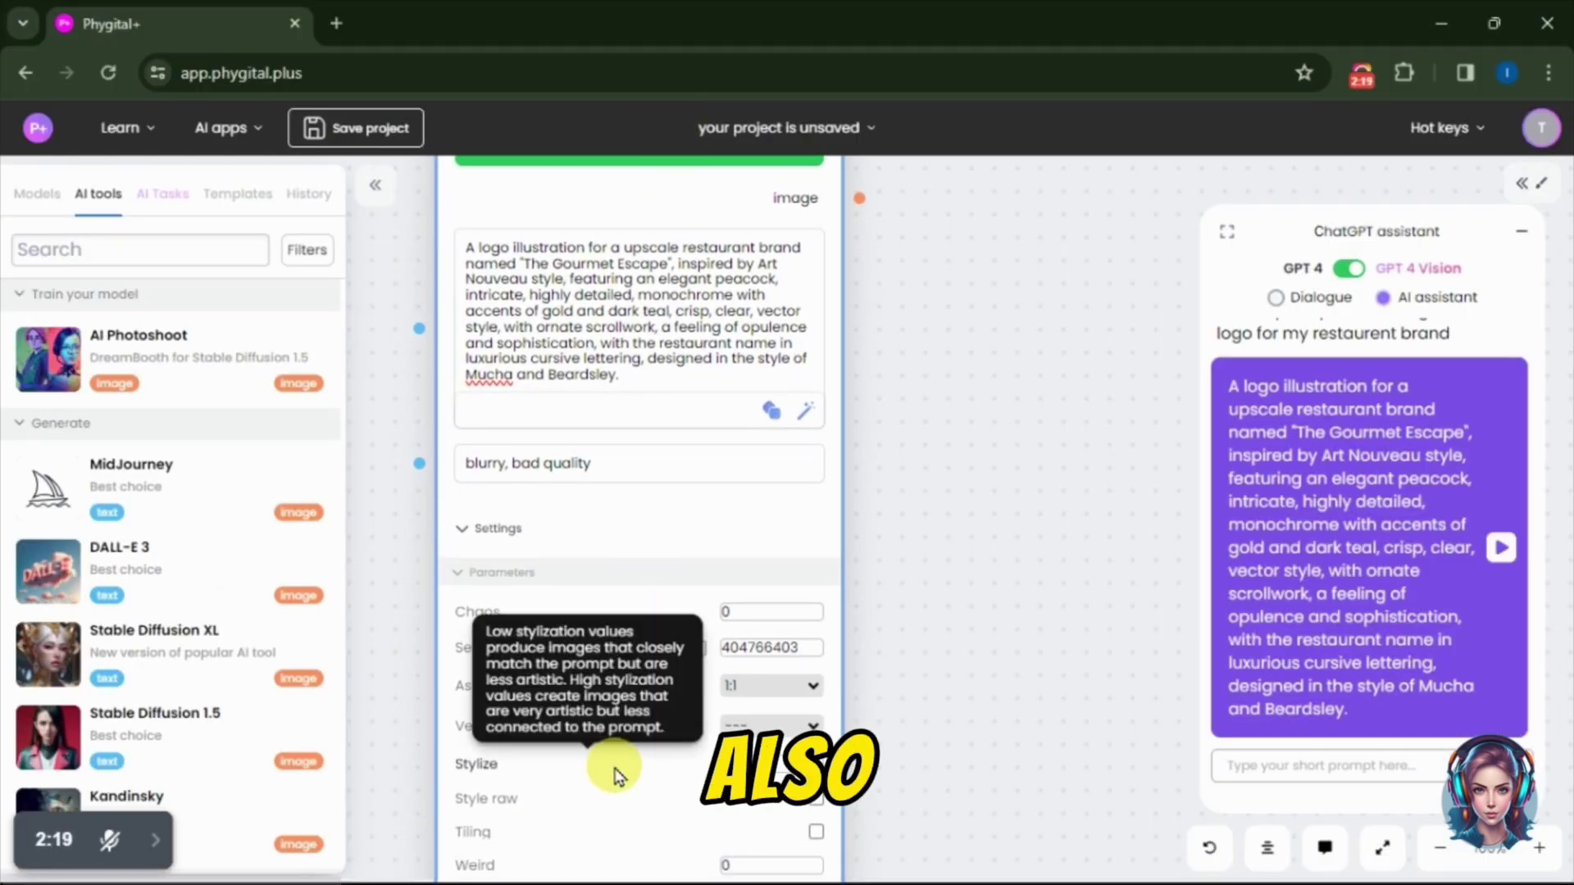
pyautogui.moveTo(643, 188); pyautogui.dragTo(660, 376)
pyautogui.click(658, 332)
pyautogui.moveTo(704, 260); pyautogui.dragTo(640, 243)
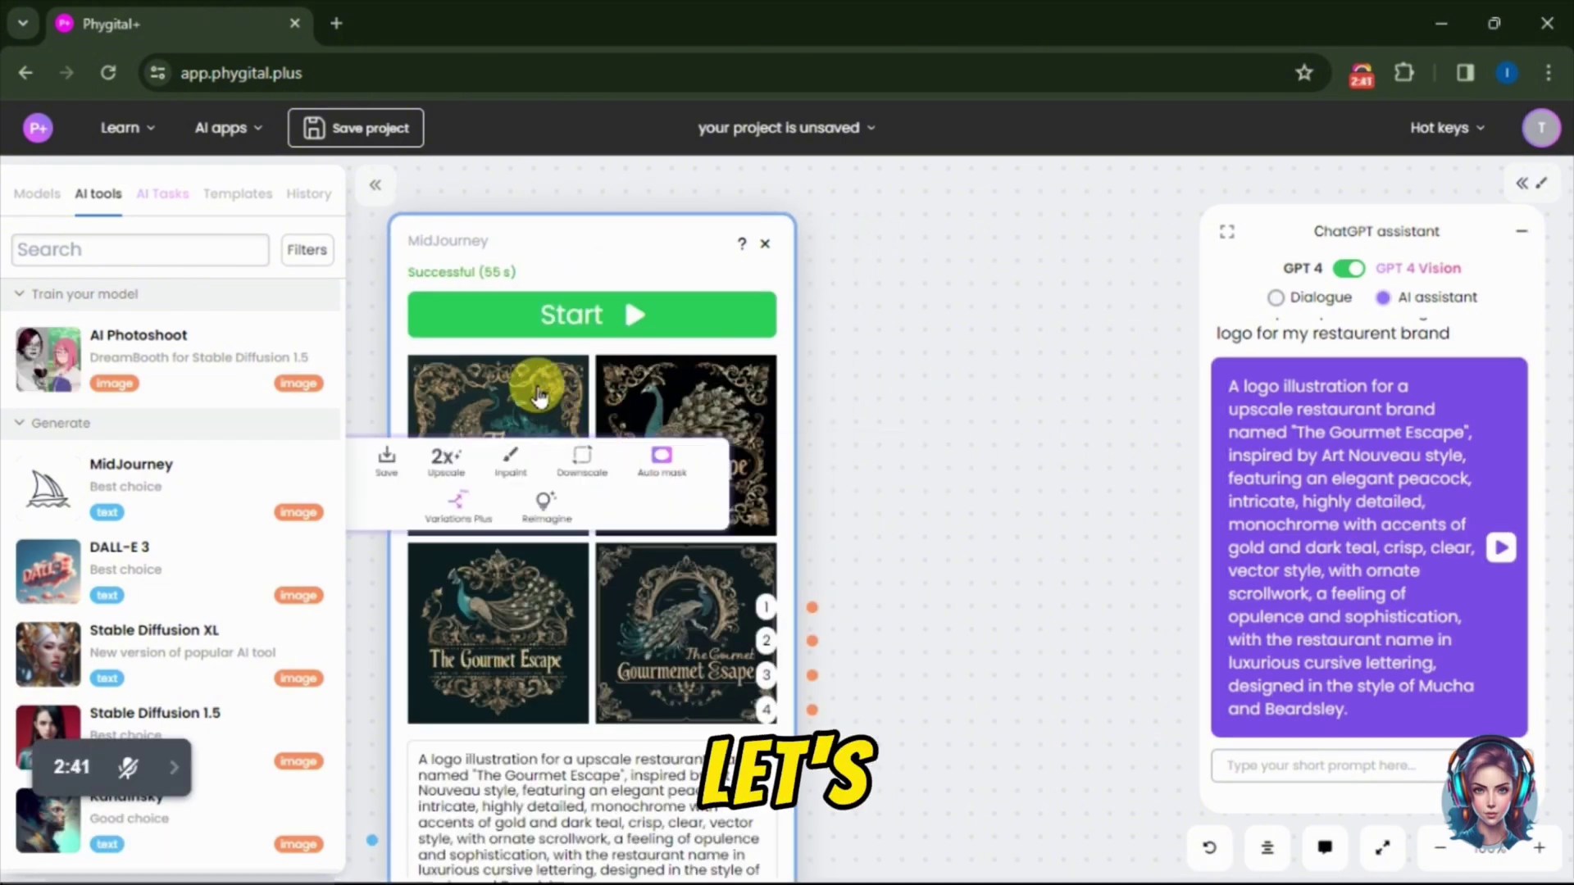
pyautogui.click(539, 396)
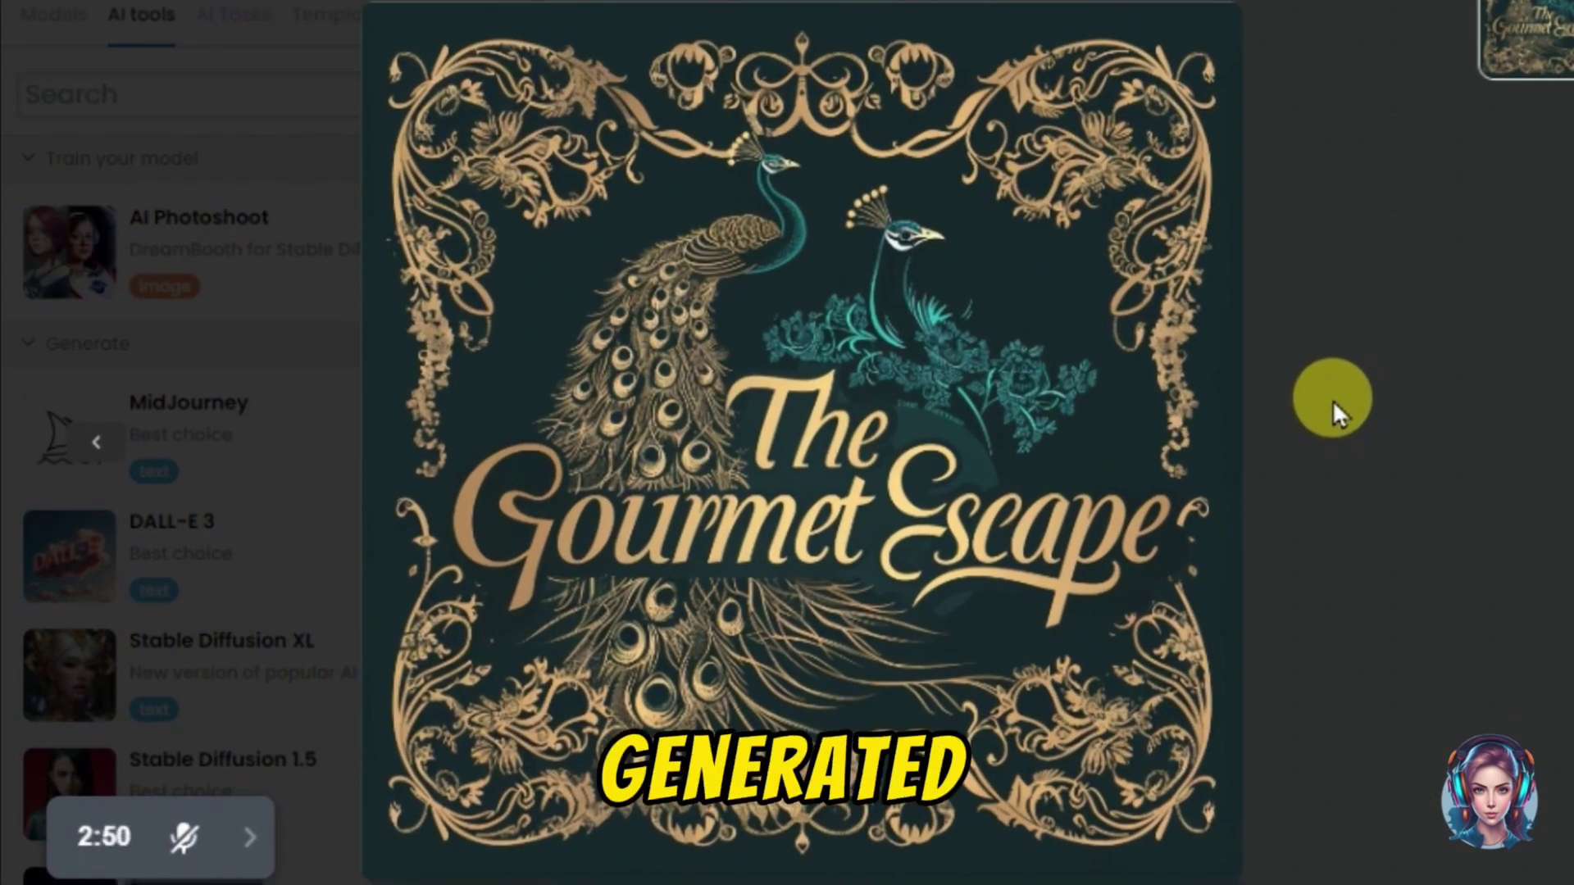
# Browse to the next generated peacock logo in the full-size viewer.
pyautogui.press('Right')
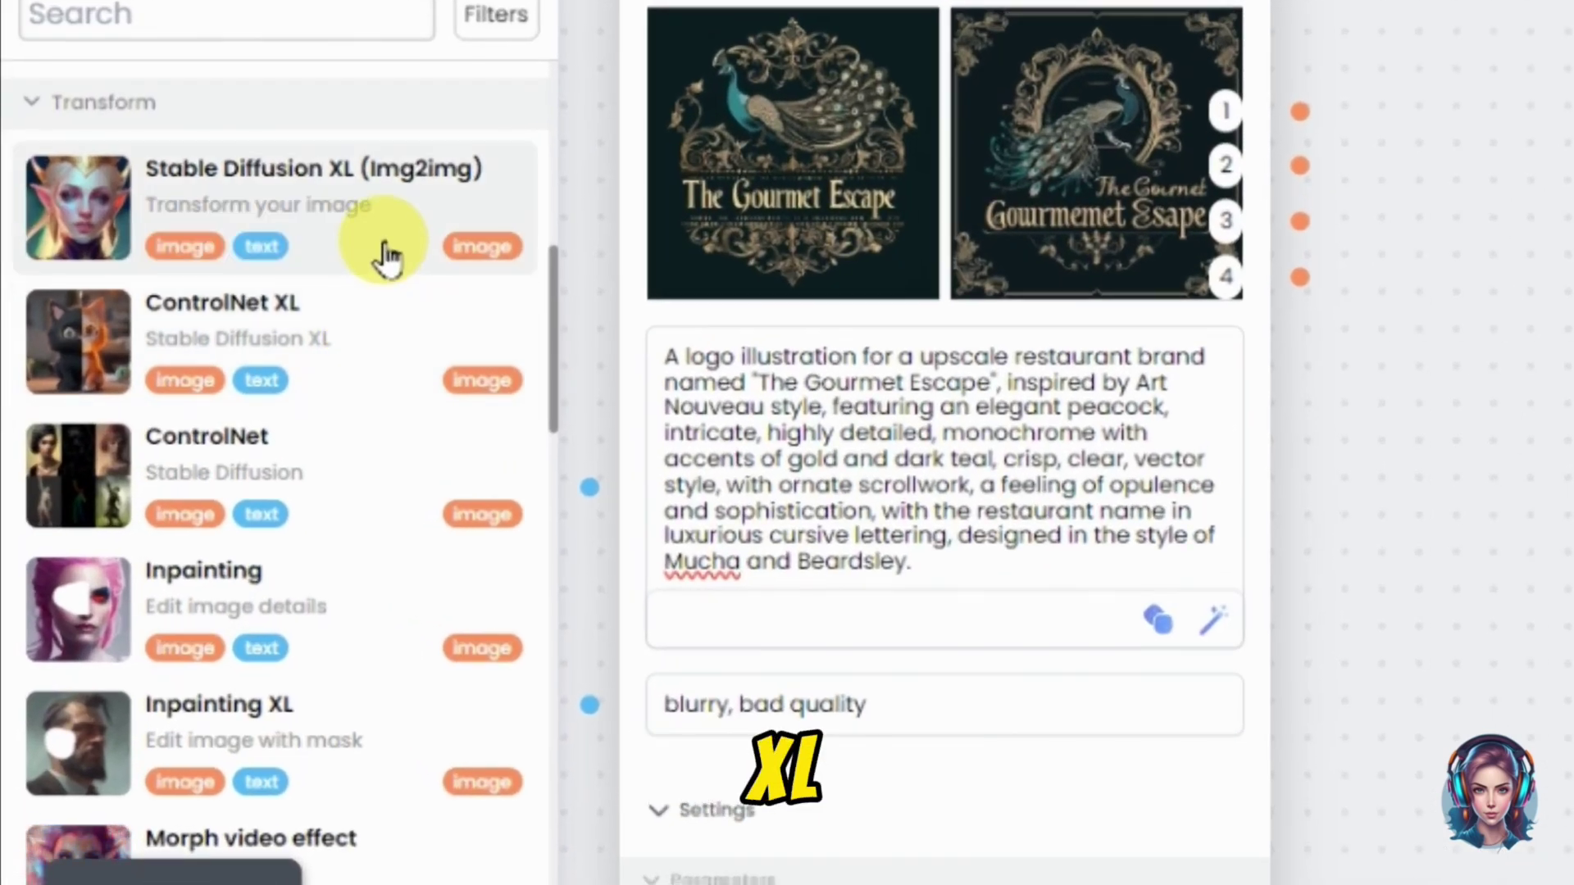
# Feed logo 3 into a Stable Diffusion XL img2img node prompted '3d texture, enhance, 4k result, improve' with 3D model style.
pyautogui.click(362, 221)
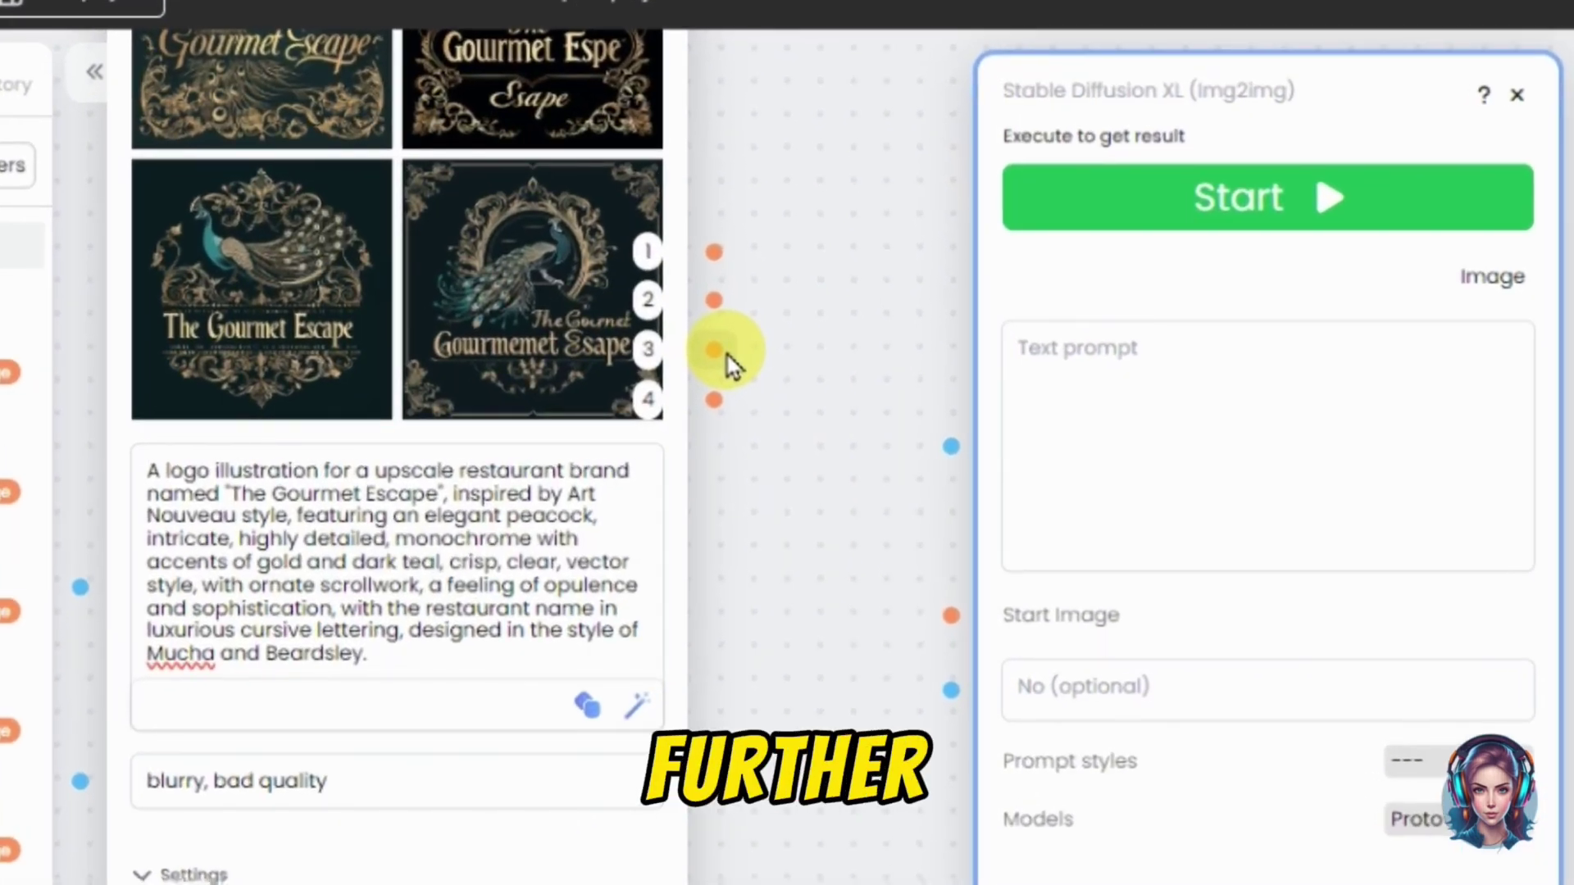
pyautogui.moveTo(730, 364); pyautogui.dragTo(982, 564)
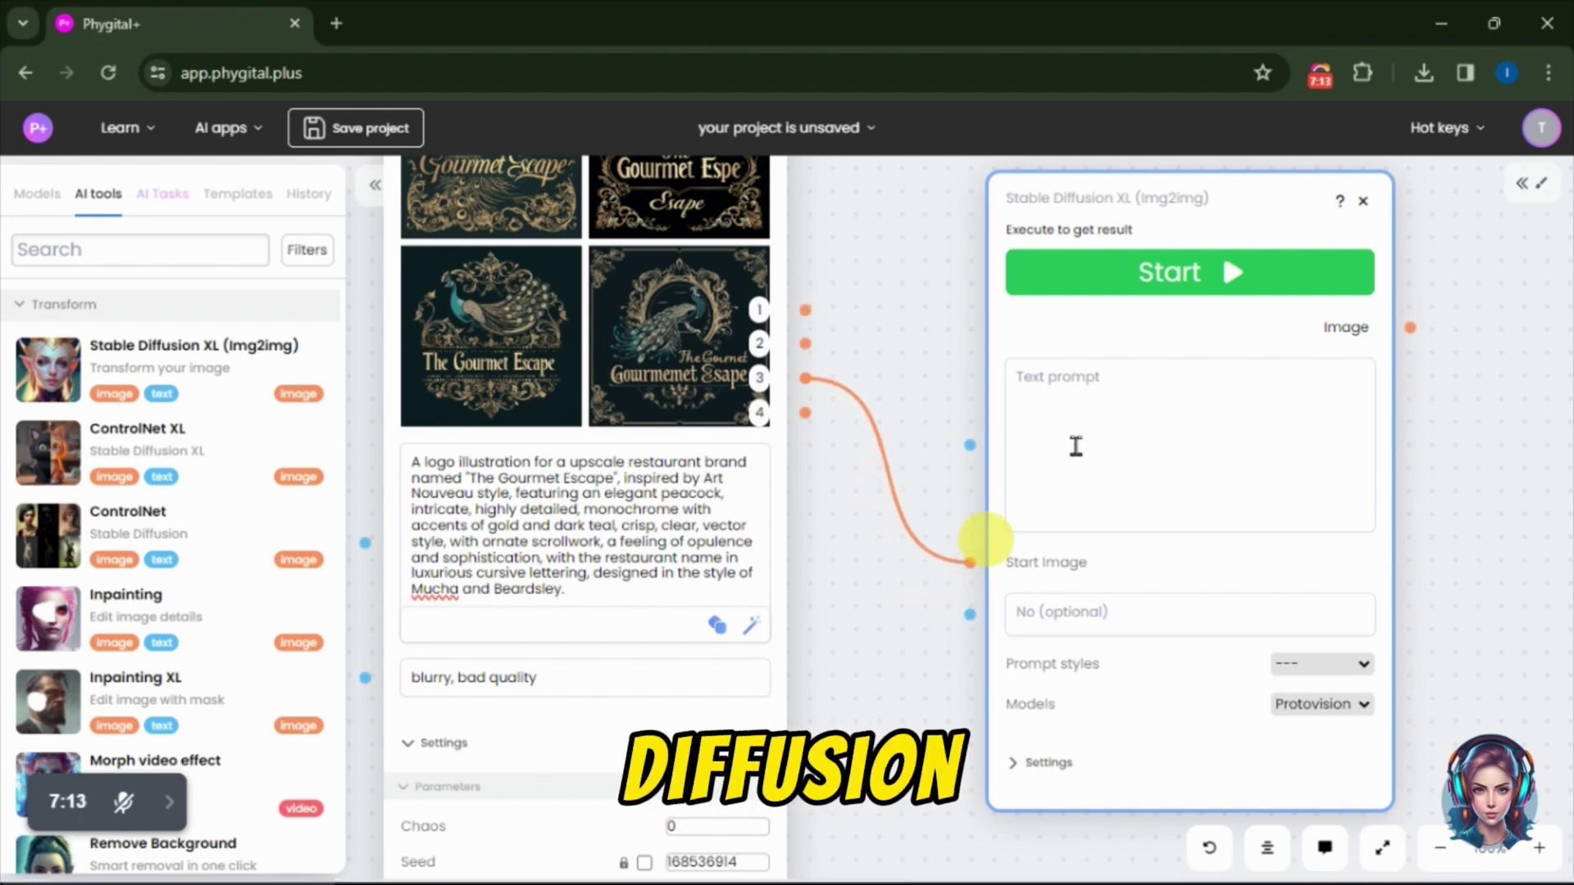
pyautogui.click(1076, 446)
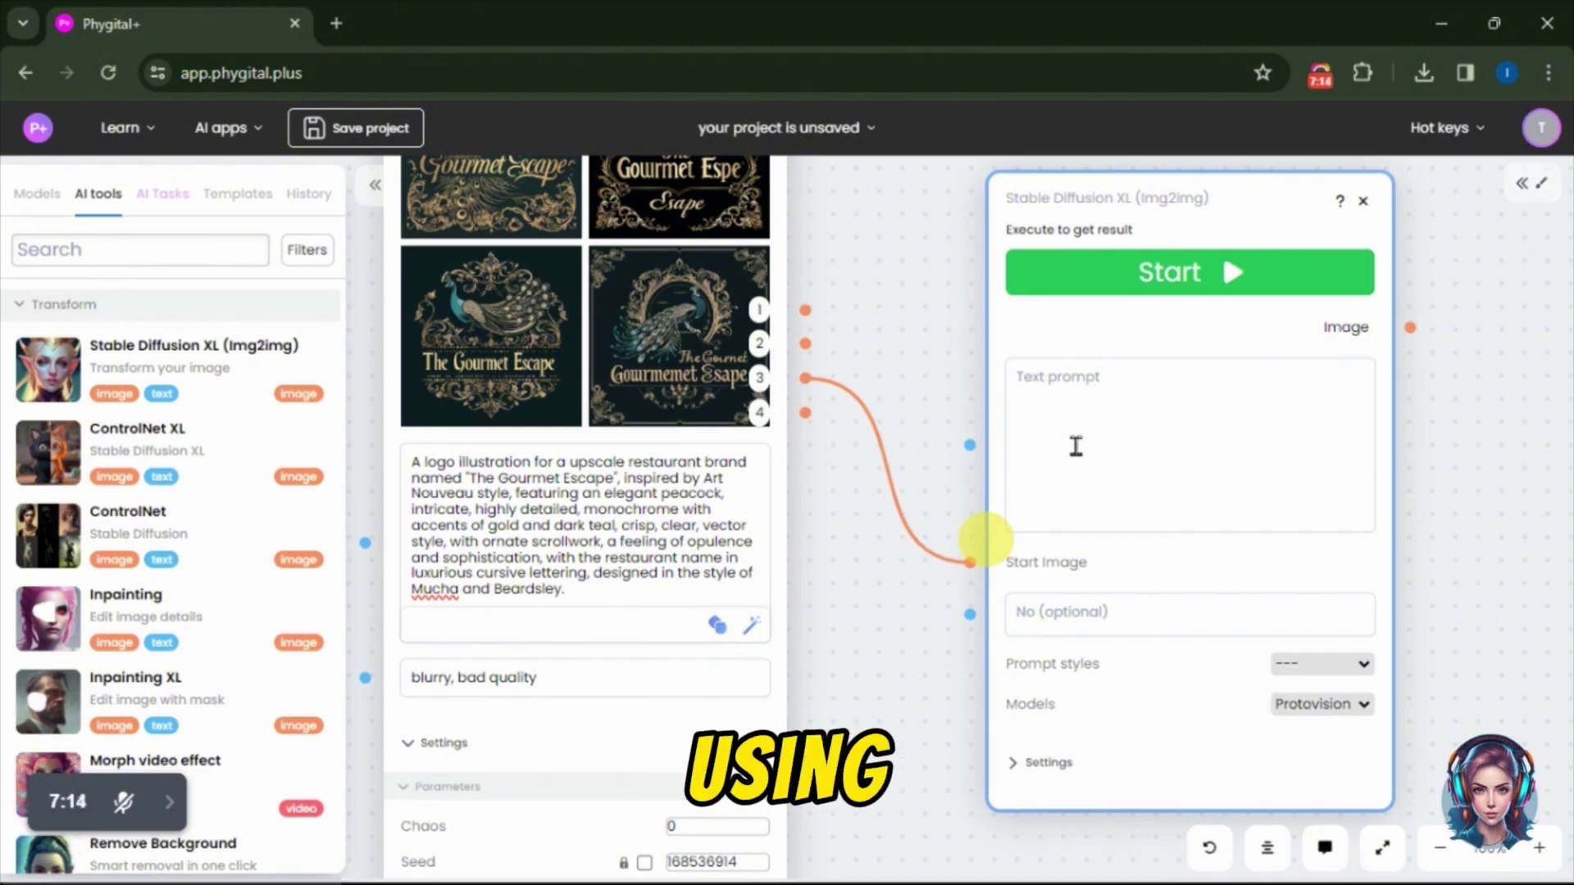
pyautogui.write('3d tex')
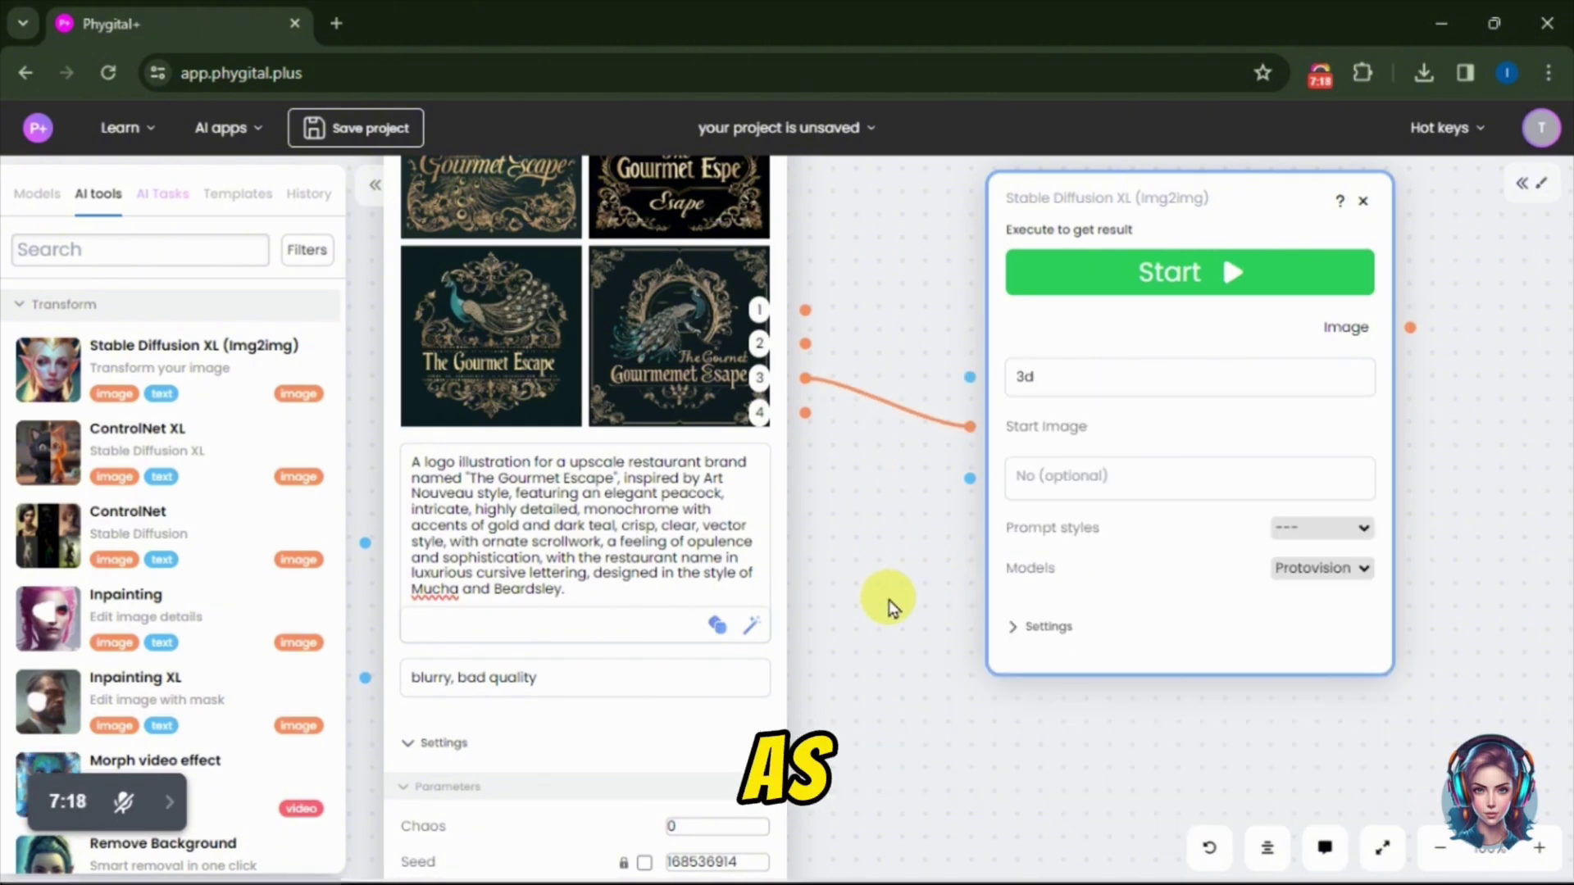
pyautogui.write('ture,')
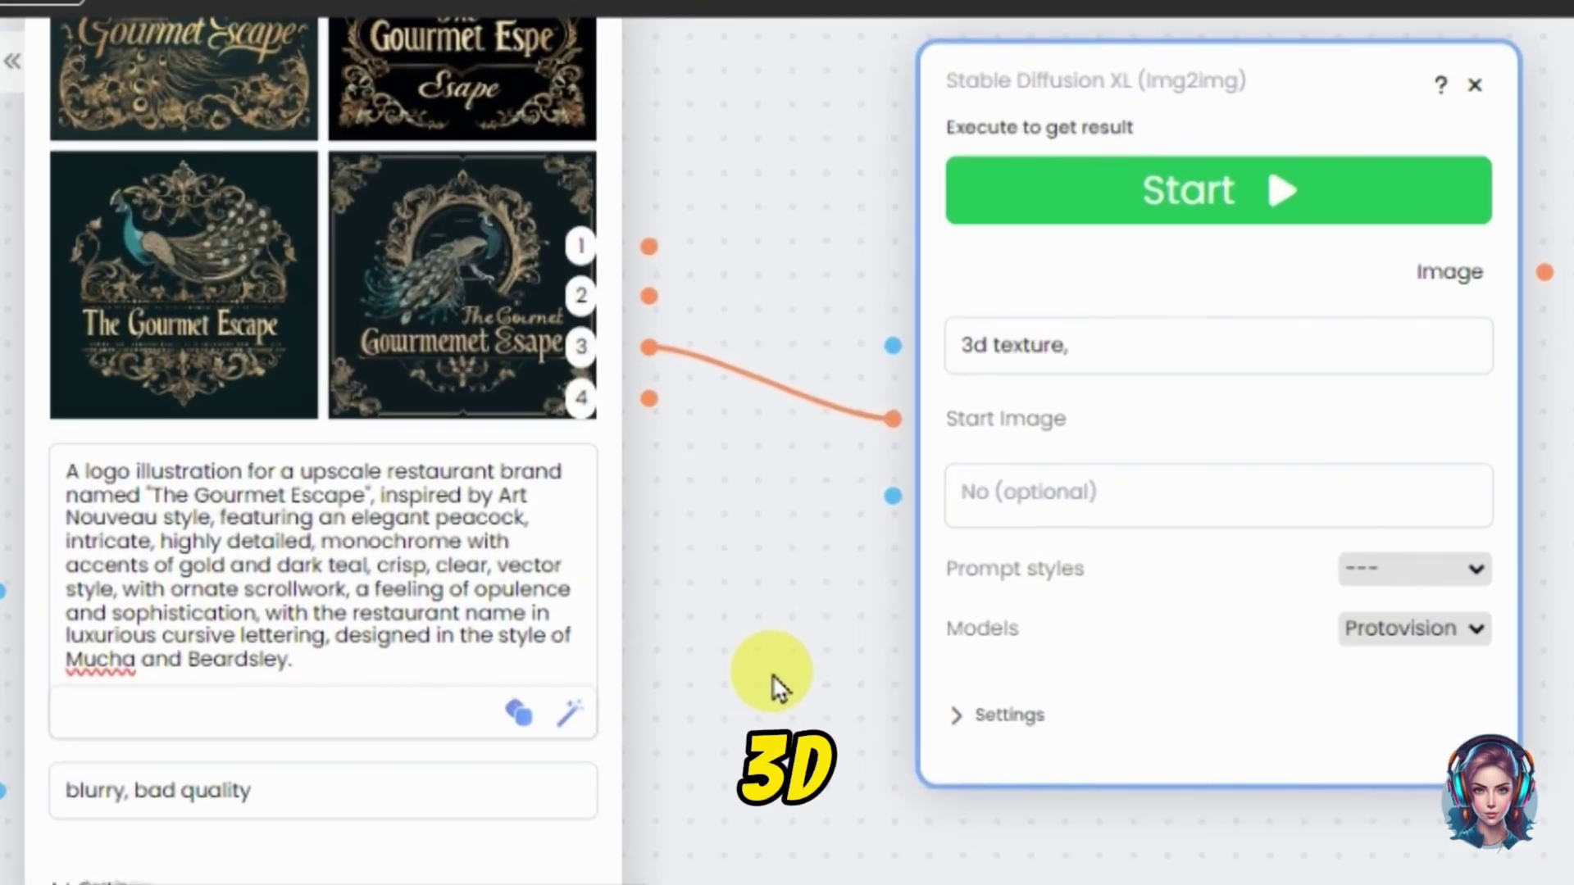
pyautogui.write(' enhance,')
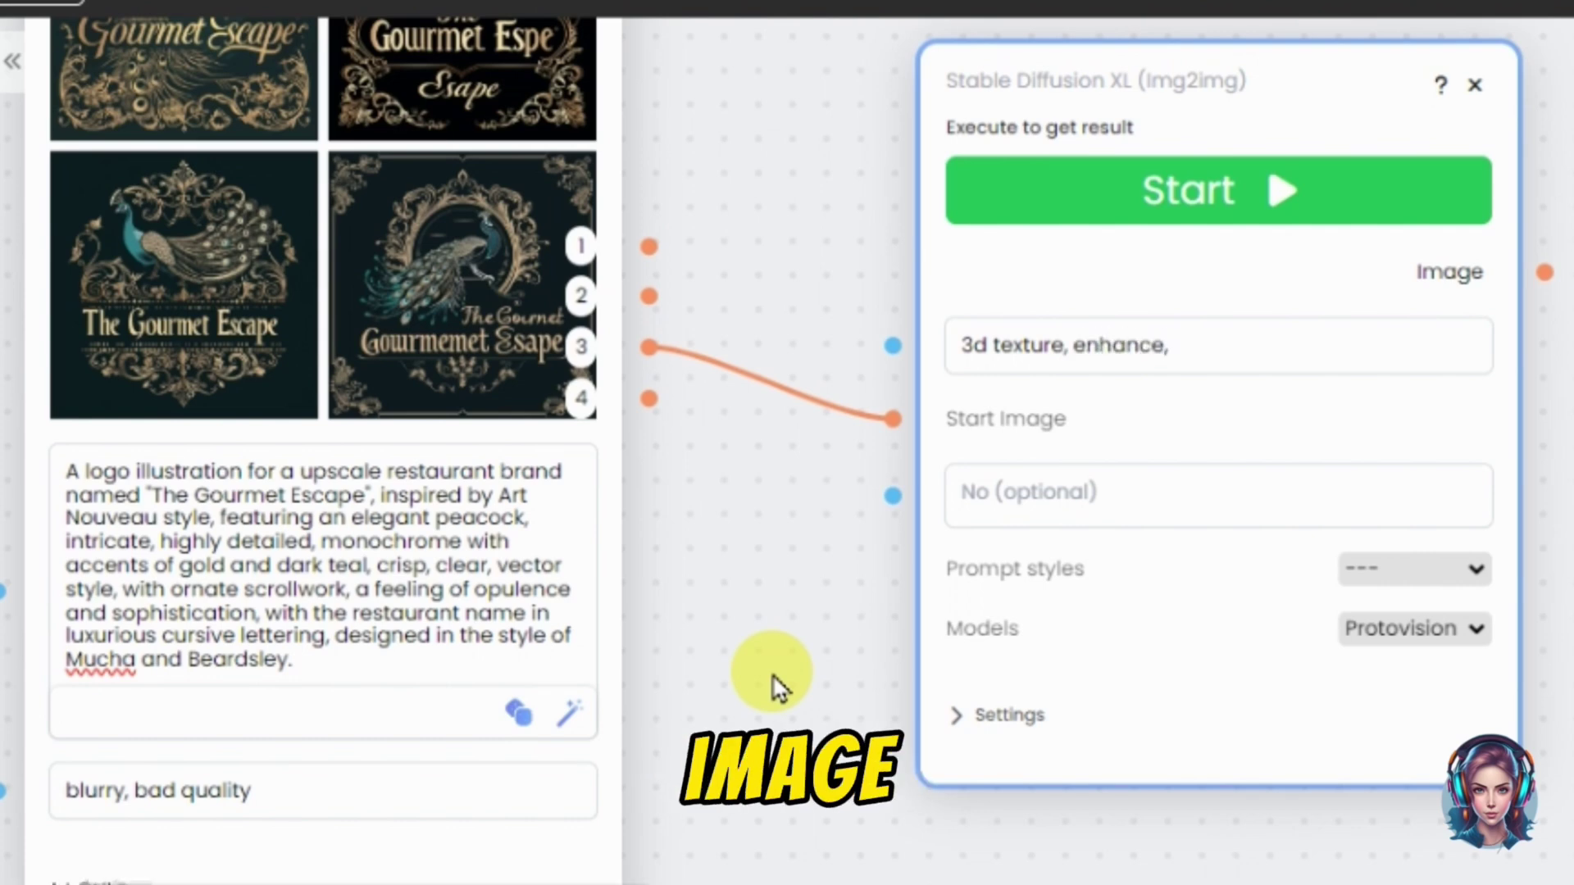
pyautogui.write(' 4k ')
pyautogui.write('r')
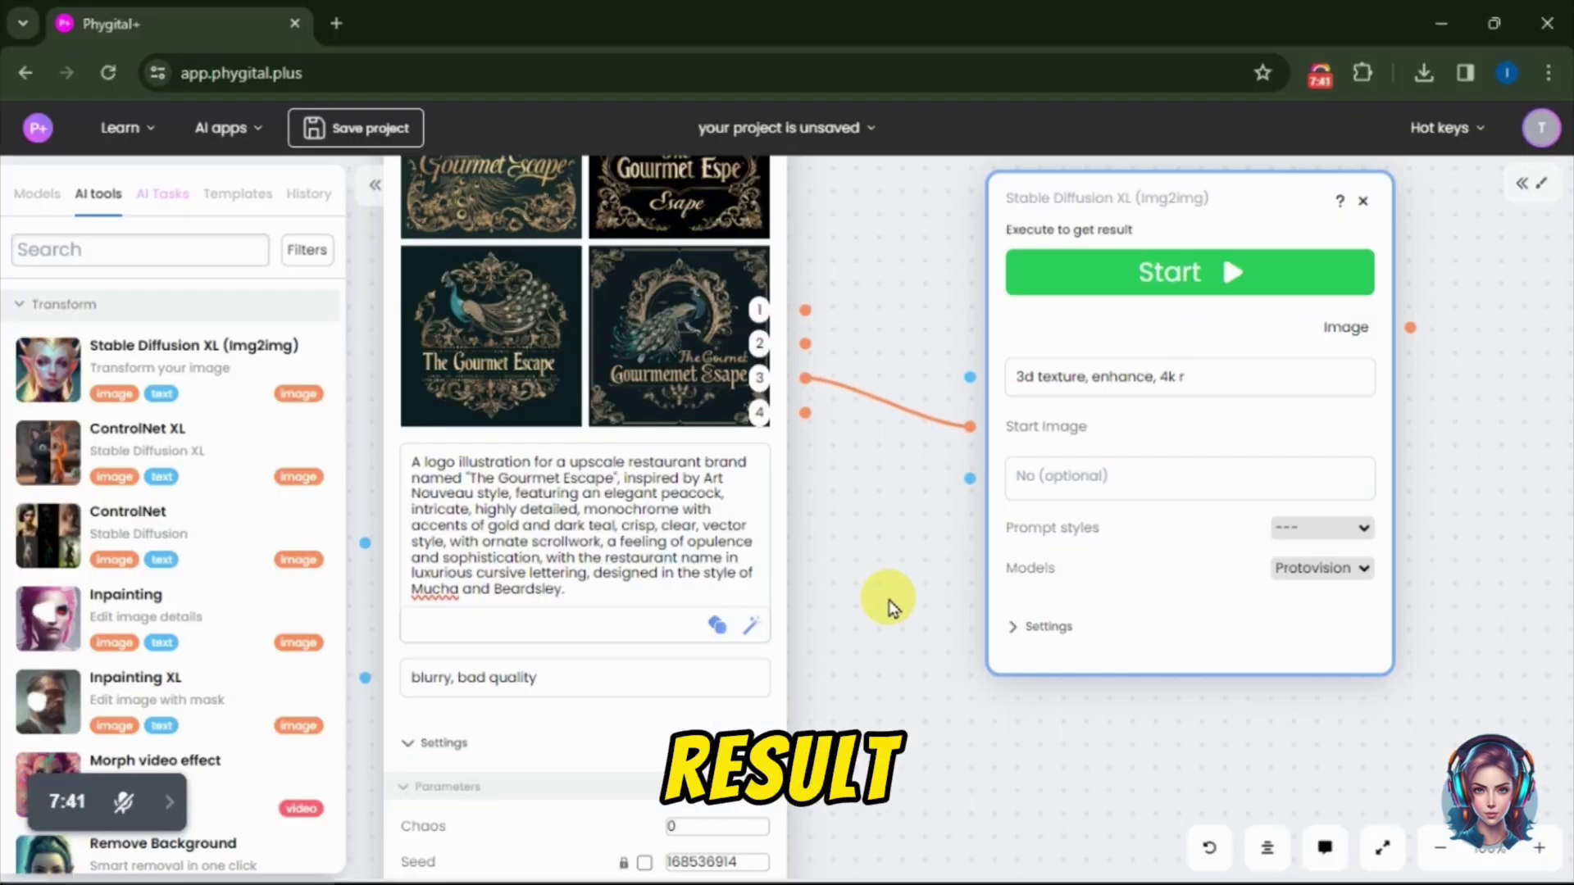
pyautogui.write('esult, improv')
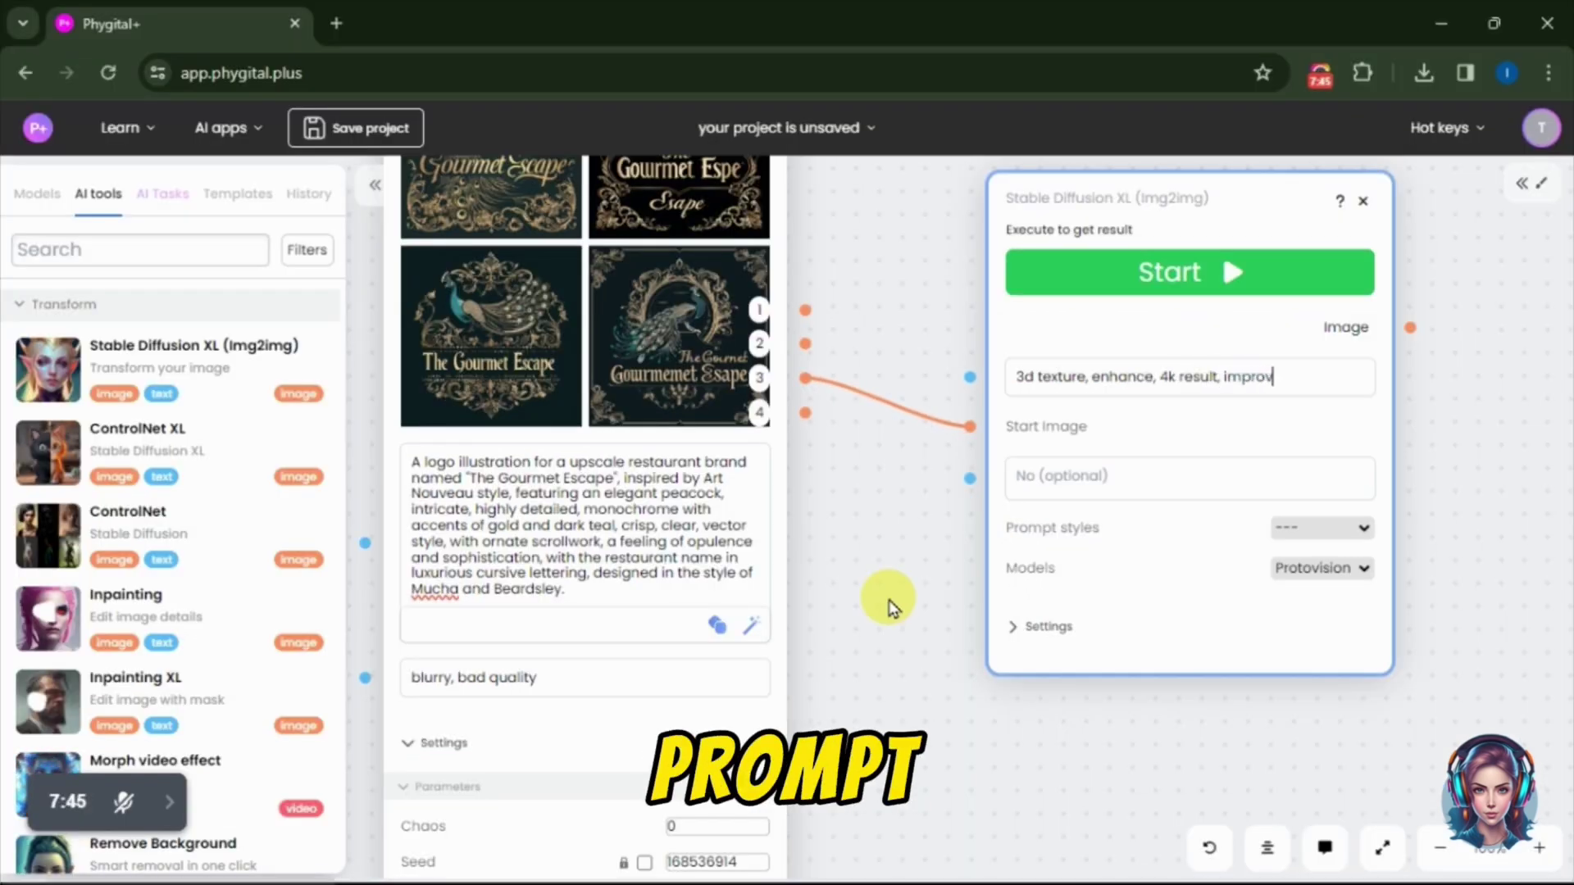
pyautogui.write('e')
pyautogui.click(1312, 528)
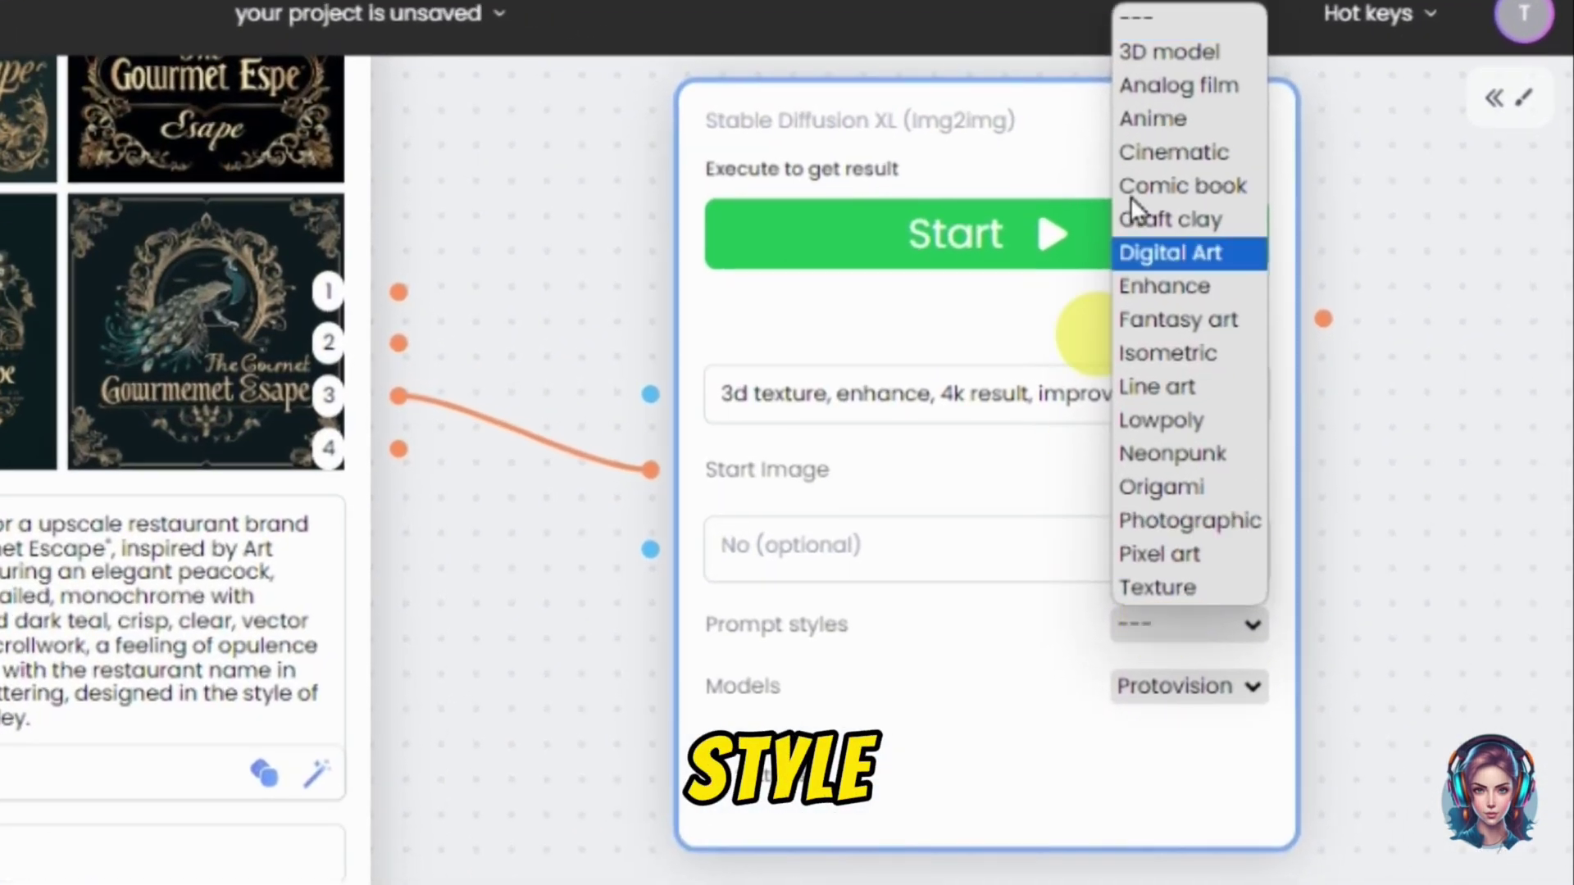
pyautogui.click(1169, 55)
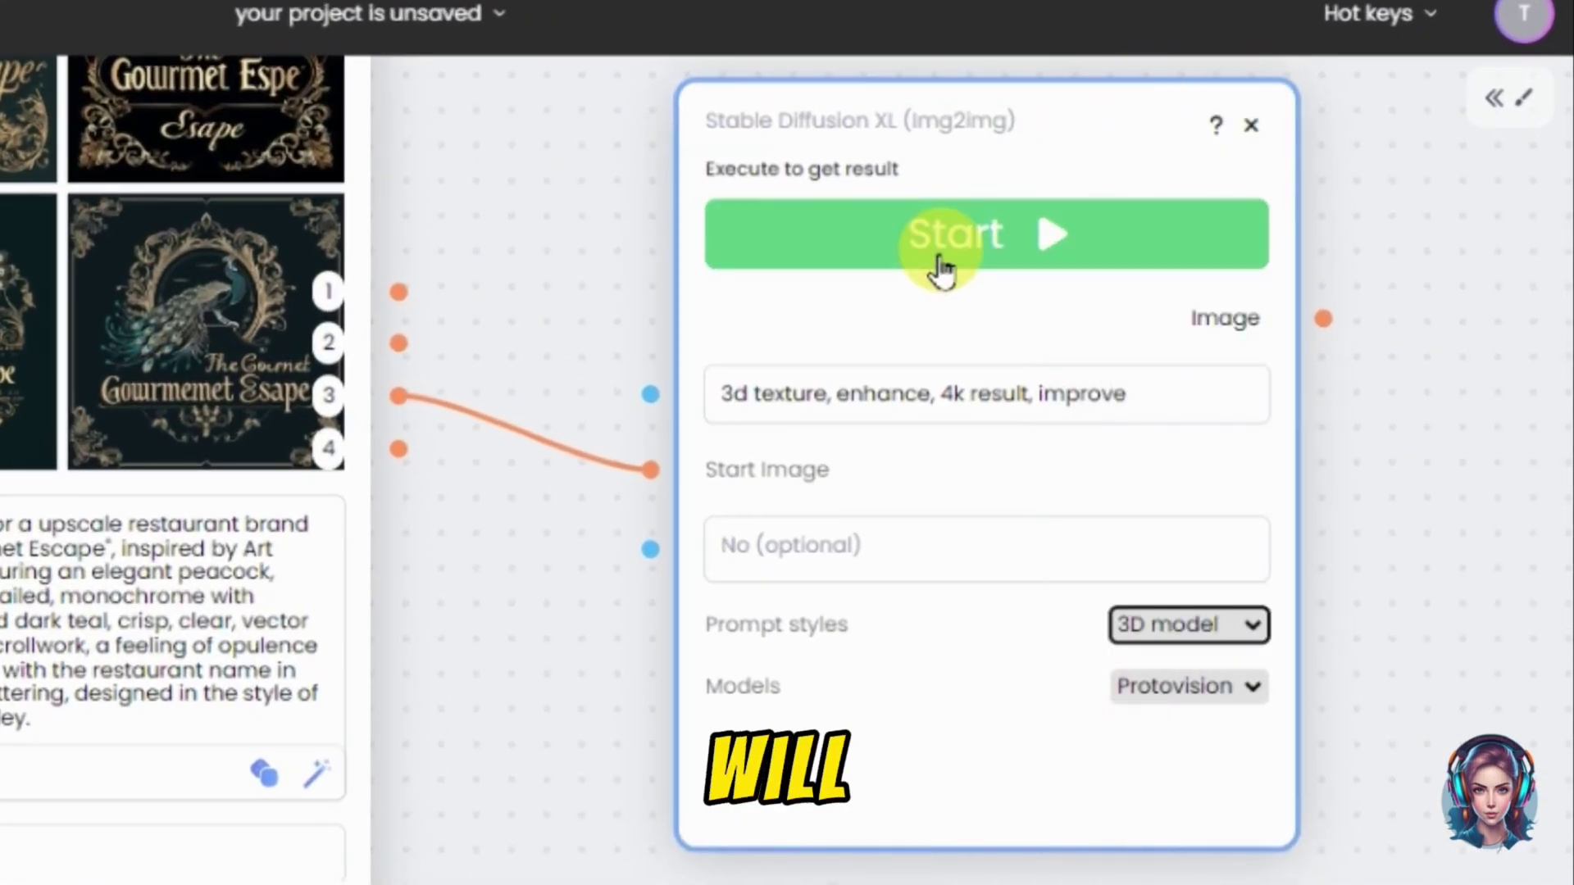
pyautogui.moveTo(902, 121); pyautogui.dragTo(867, 195)
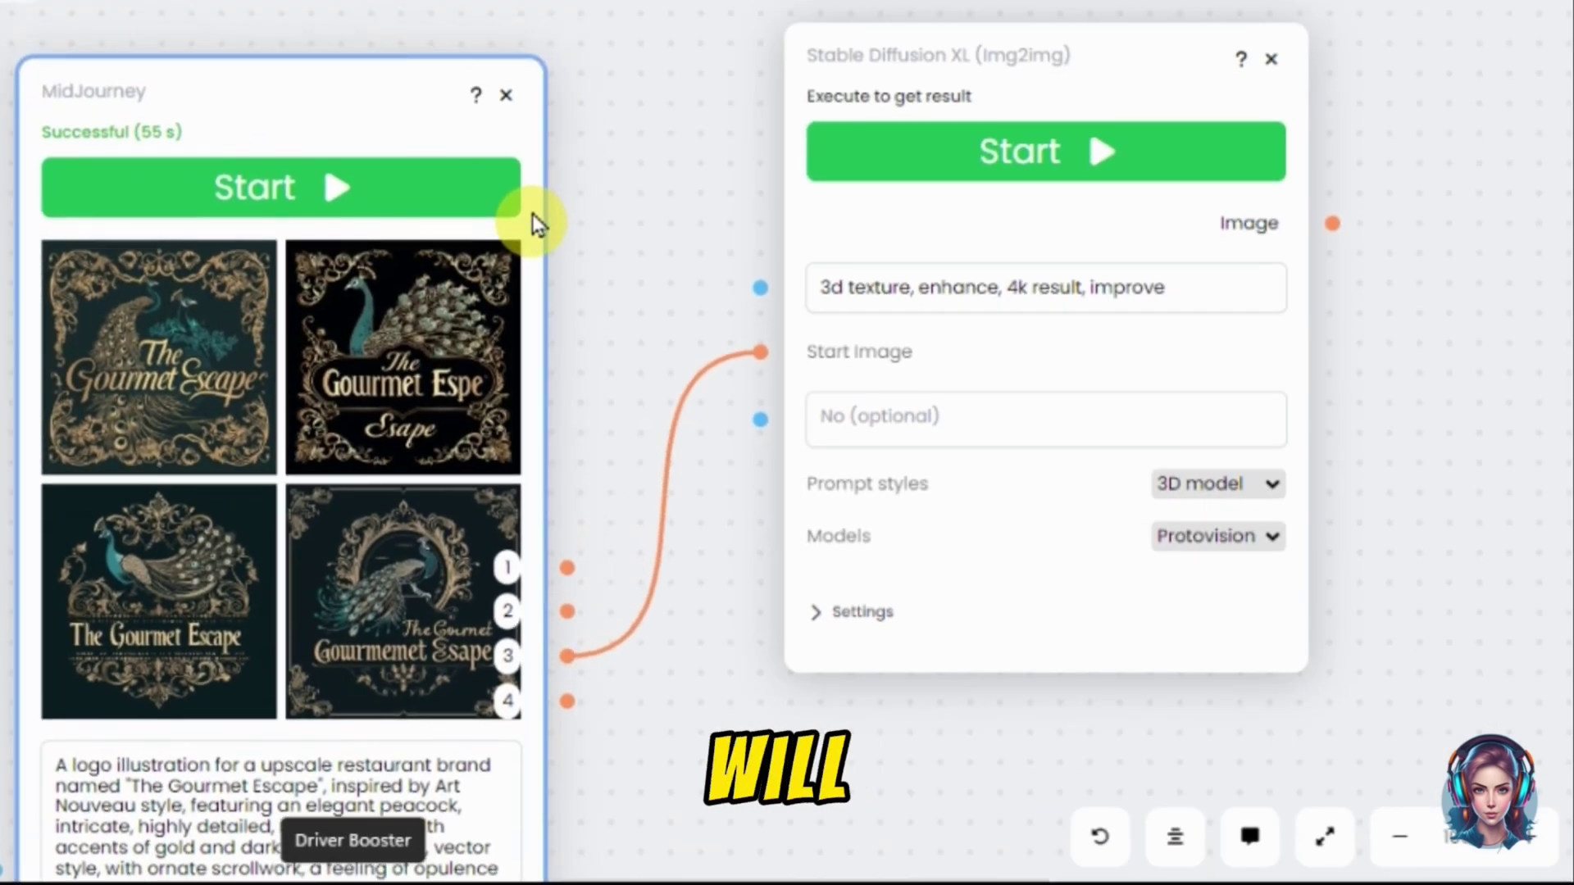
pyautogui.moveTo(533, 219); pyautogui.dragTo(544, 164)
# Generate the 3D-textured peacock variants and compare them full size against the original logo.
pyautogui.click(994, 155)
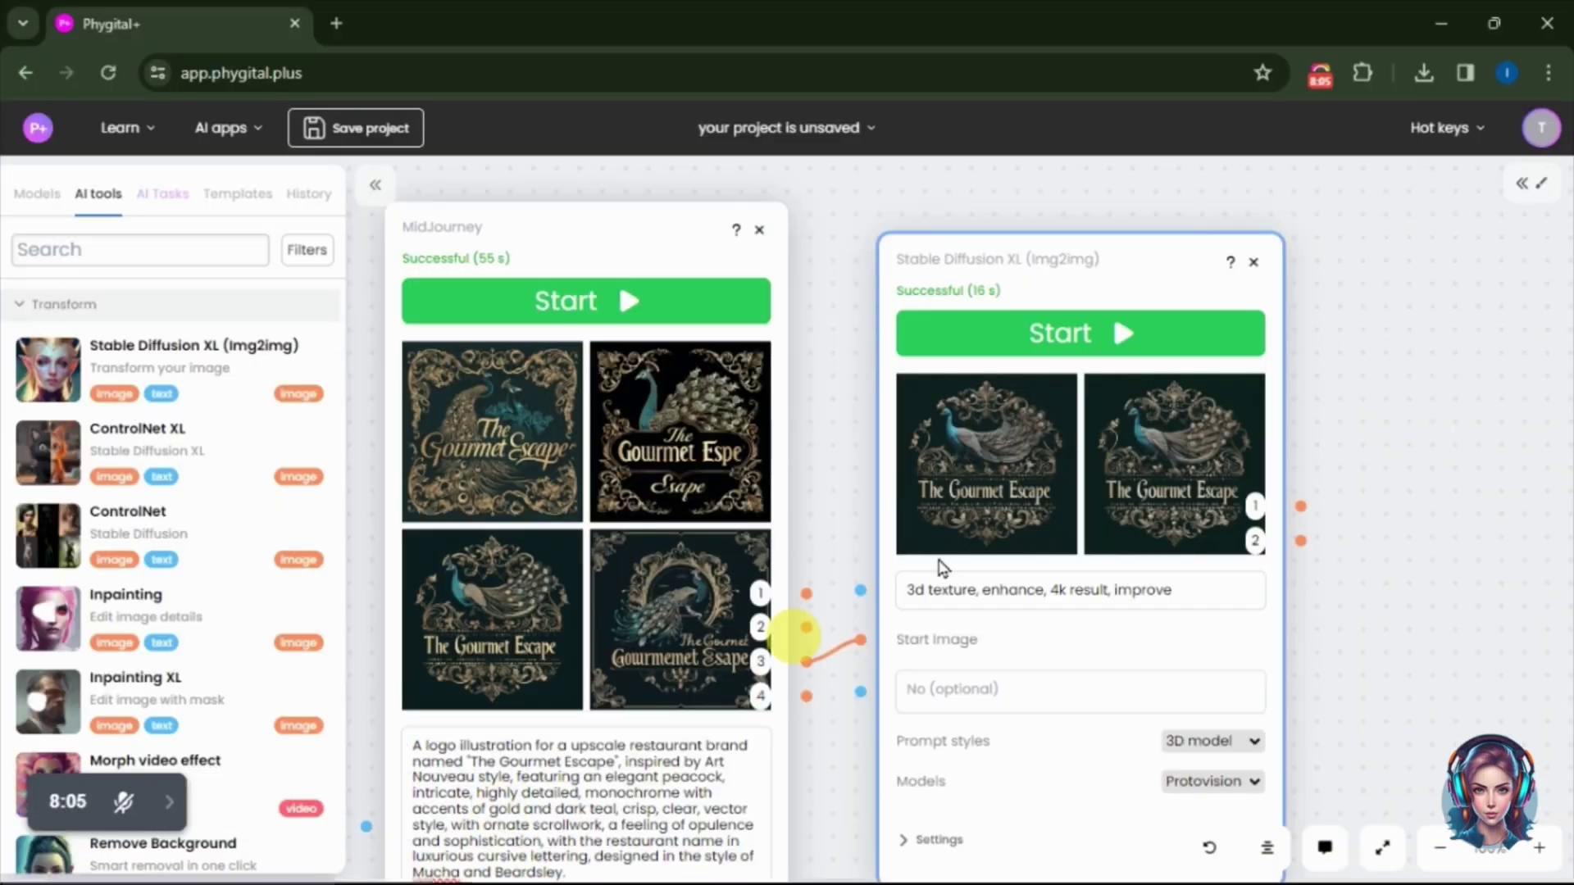
pyautogui.moveTo(1026, 459)
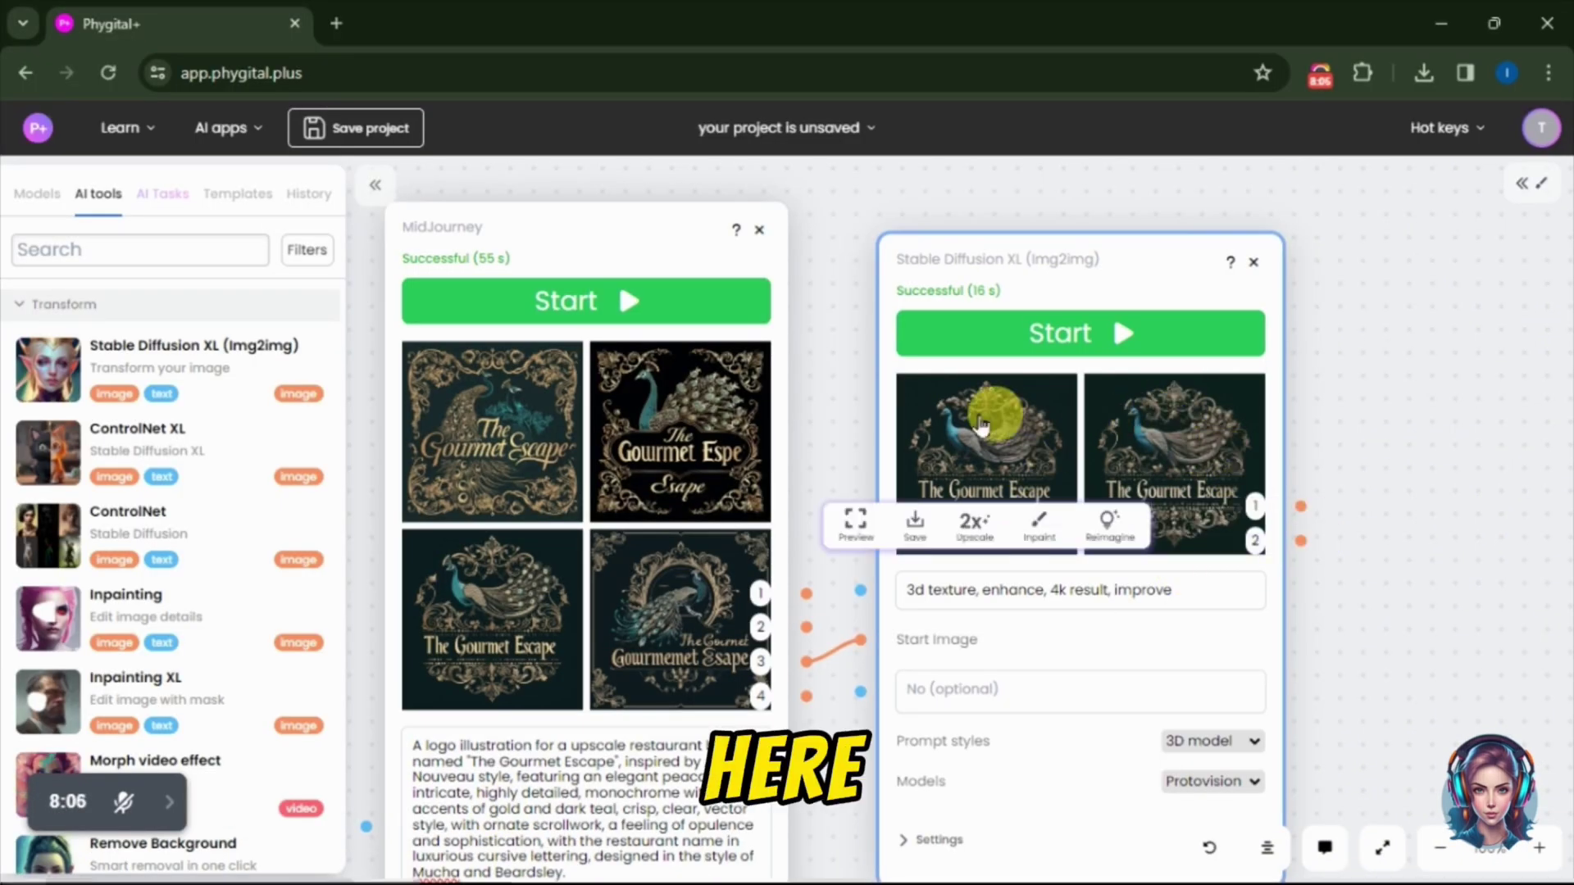
pyautogui.click(971, 417)
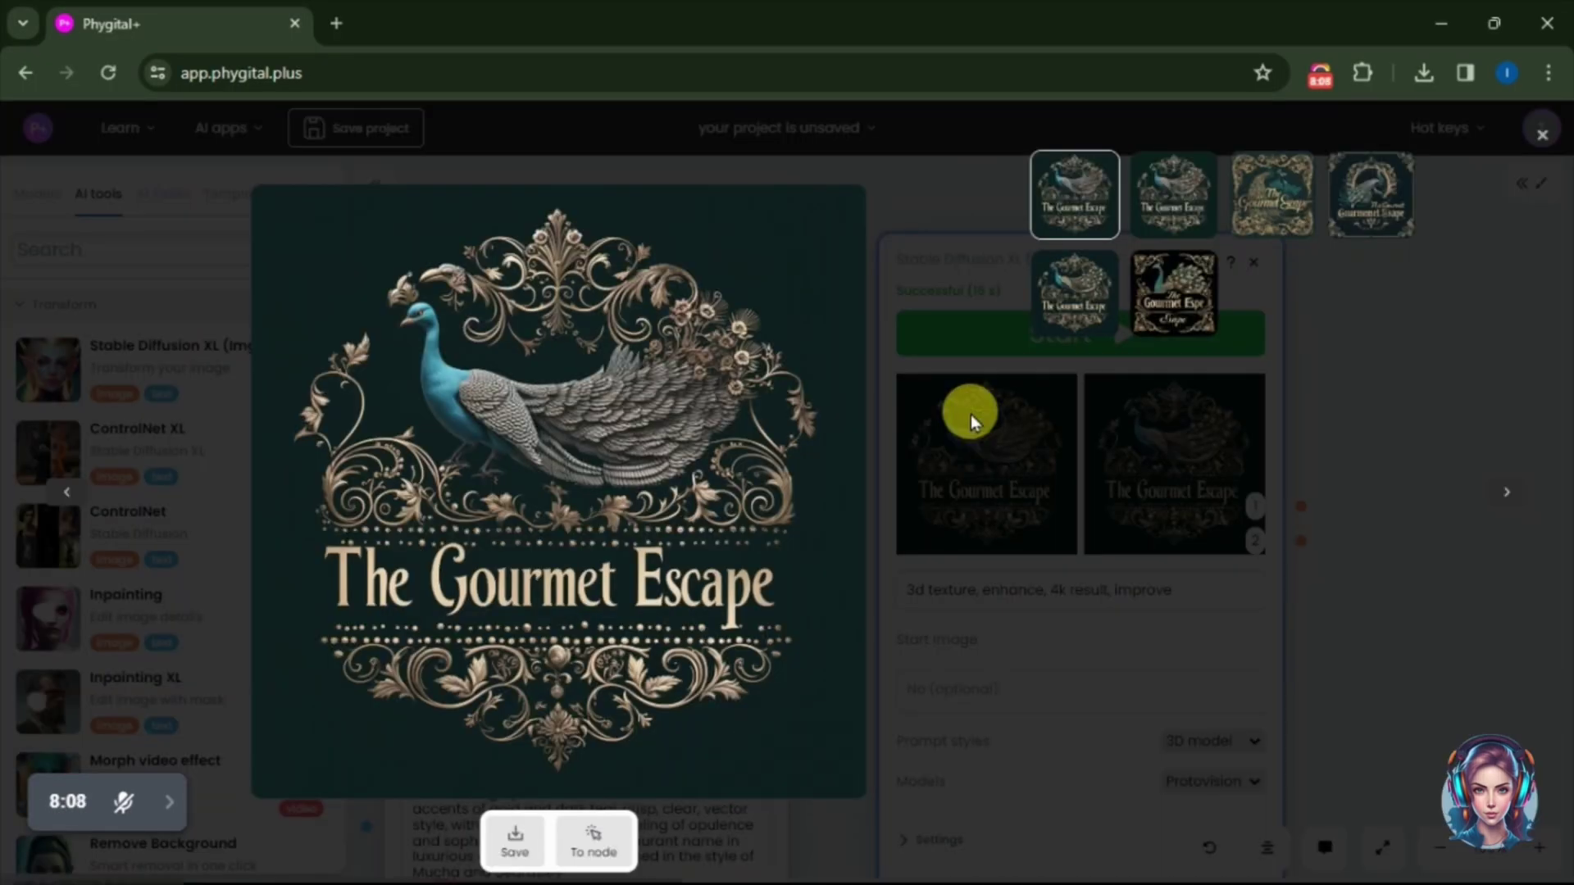
pyautogui.click(1195, 200)
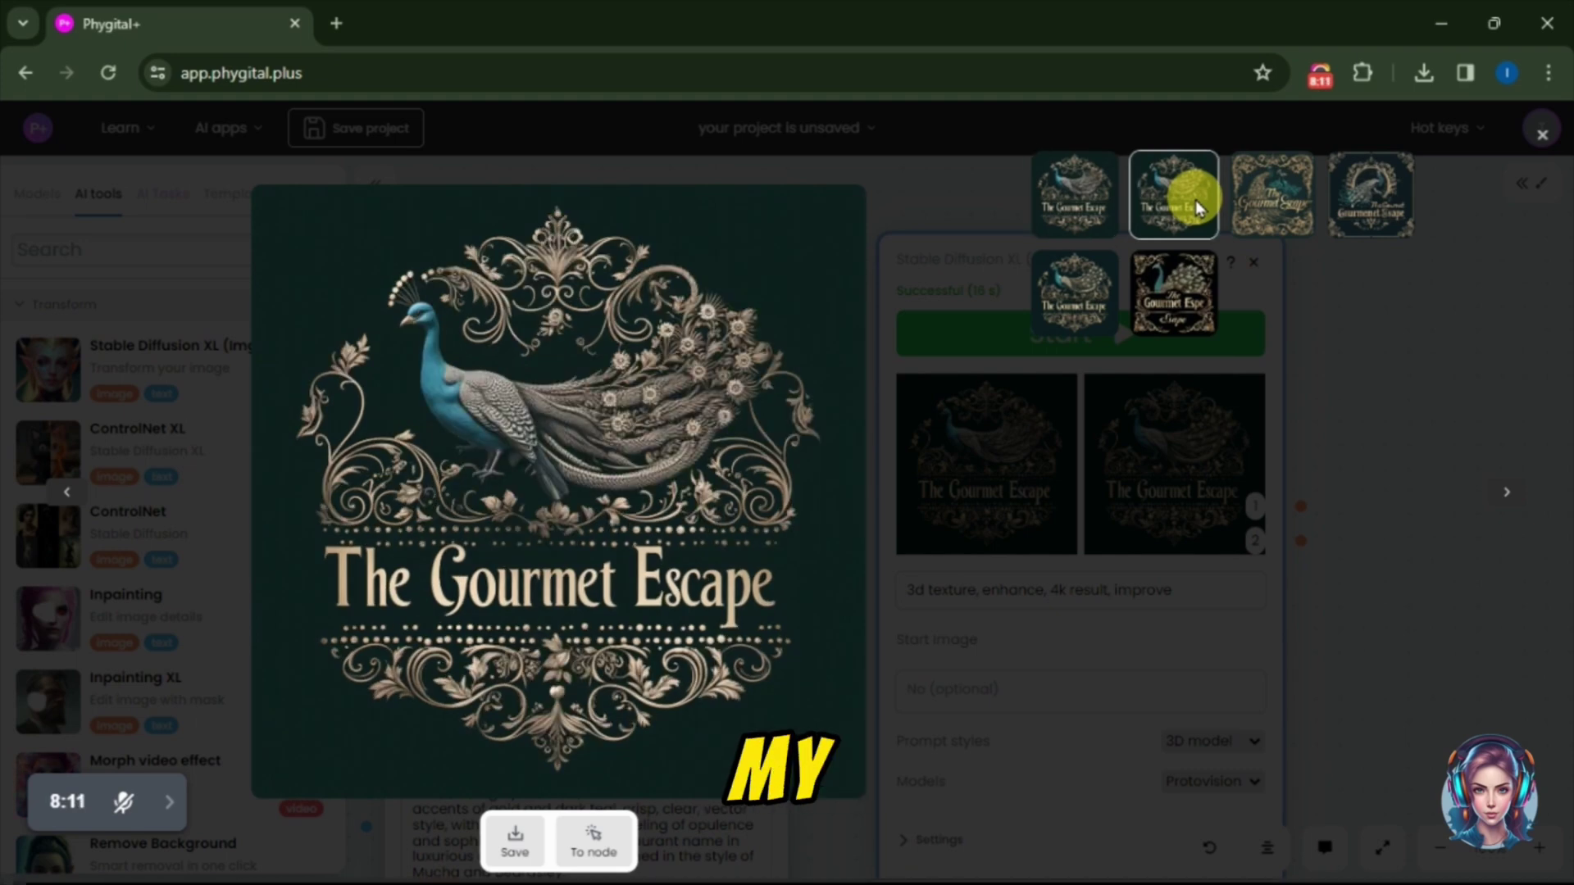
pyautogui.click(1063, 187)
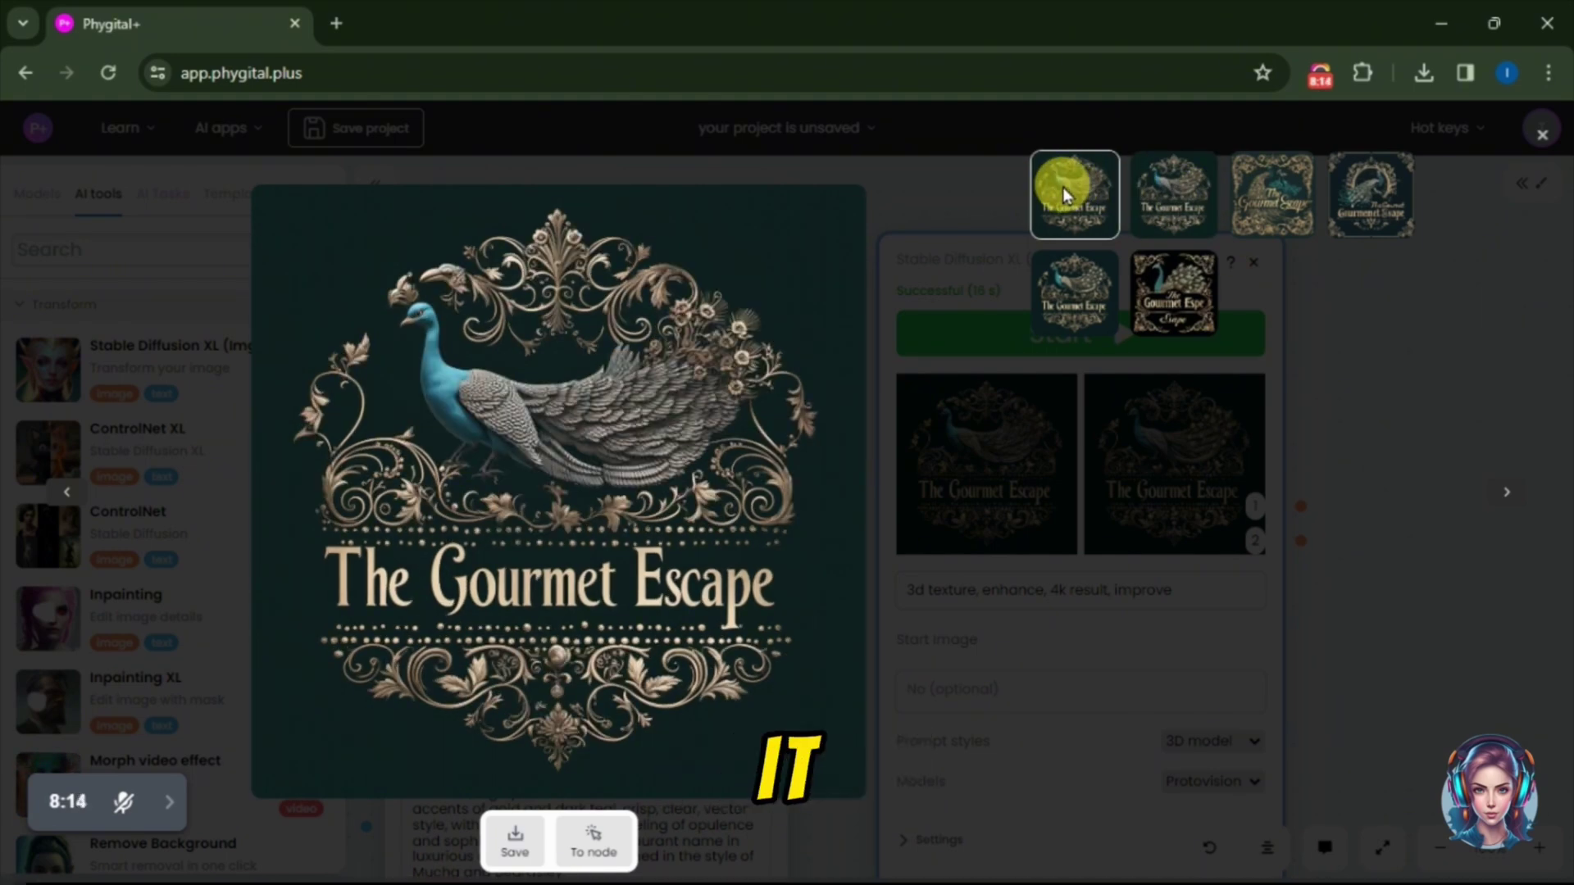
pyautogui.click(1075, 292)
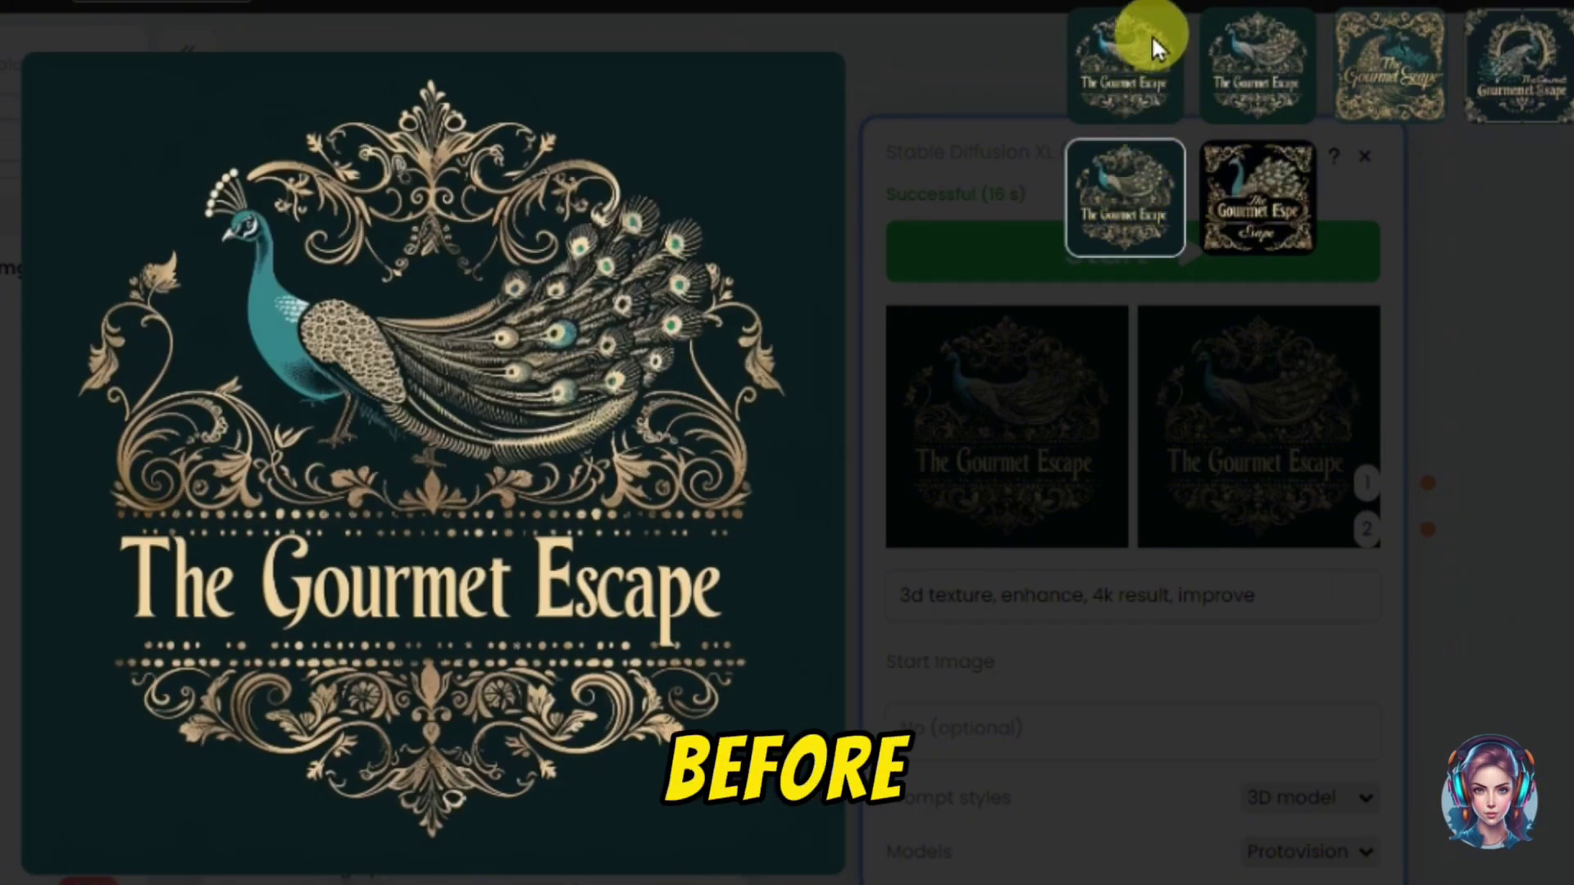
# Settle on the first 3D-textured peacock after further comparison and download it as a JPG.
pyautogui.click(1133, 57)
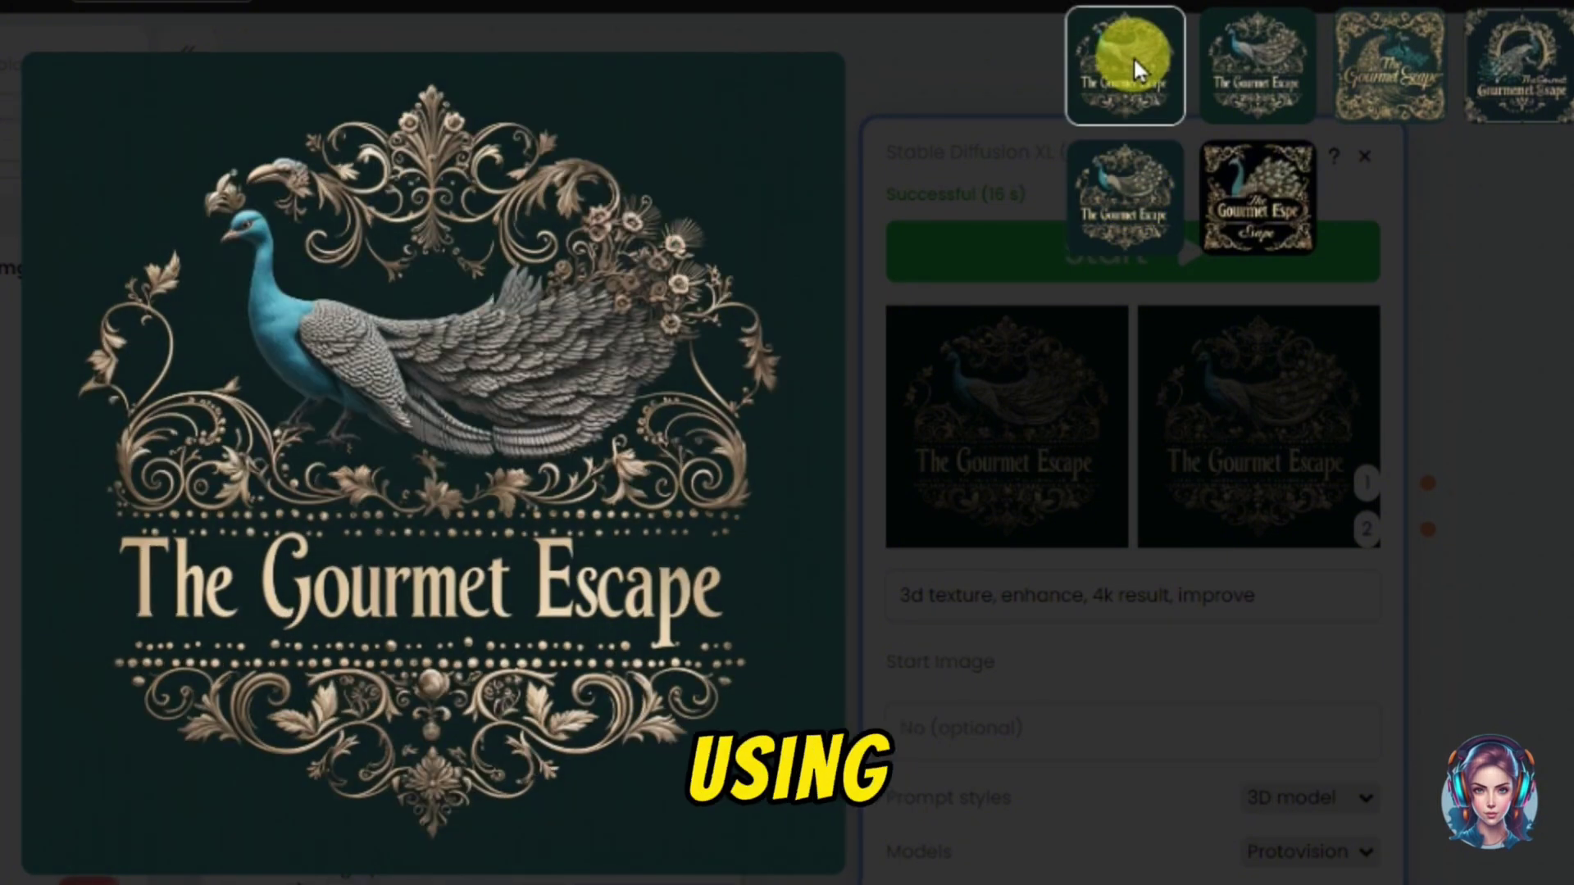
pyautogui.click(1139, 185)
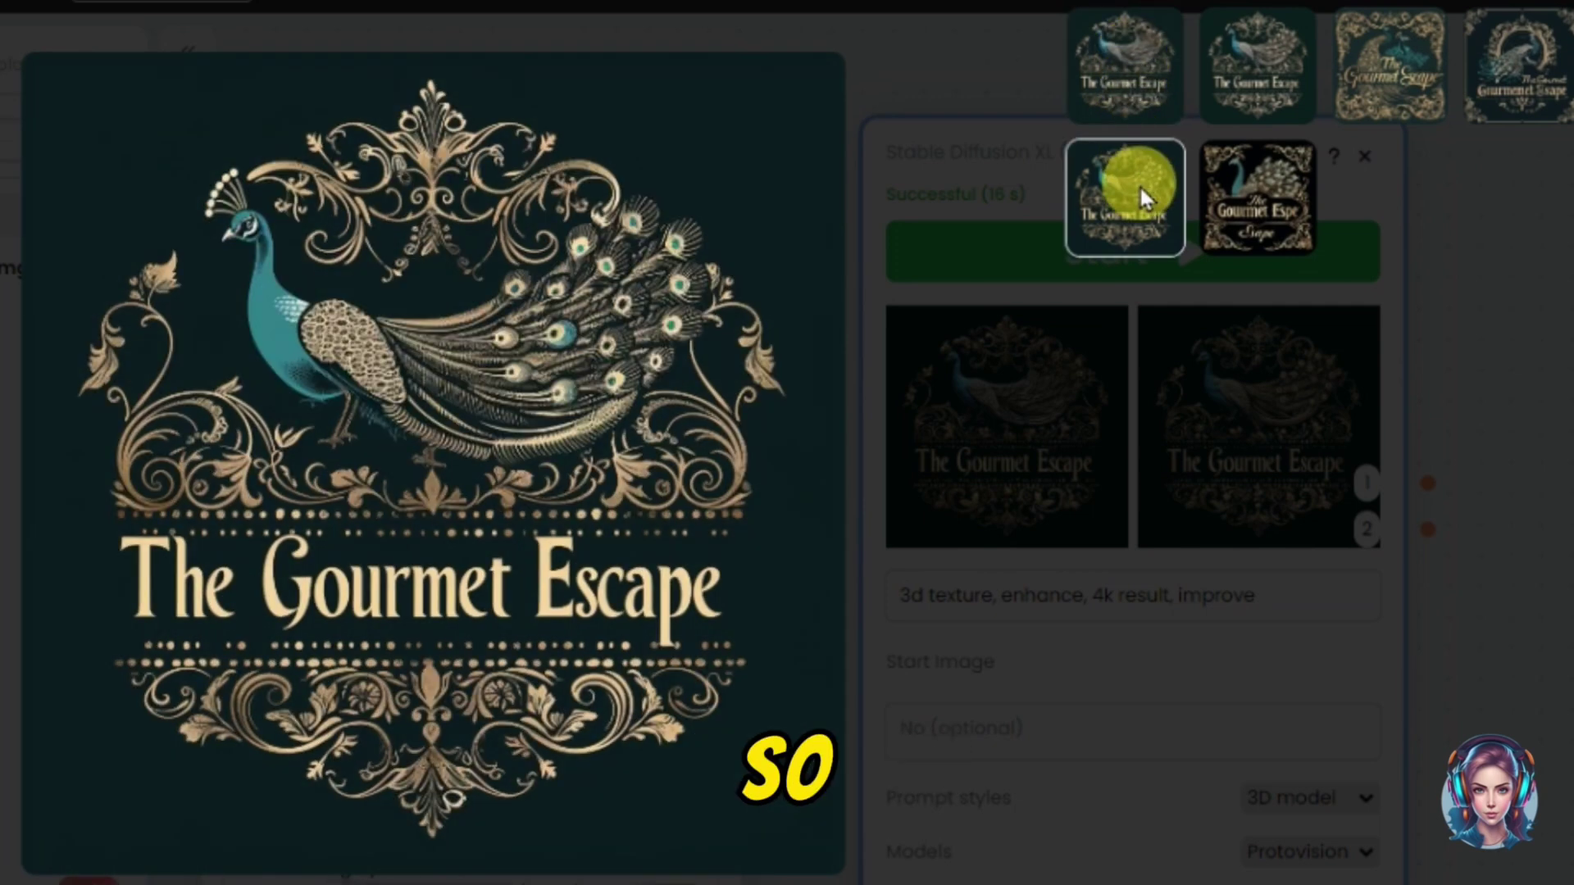
pyautogui.click(1139, 95)
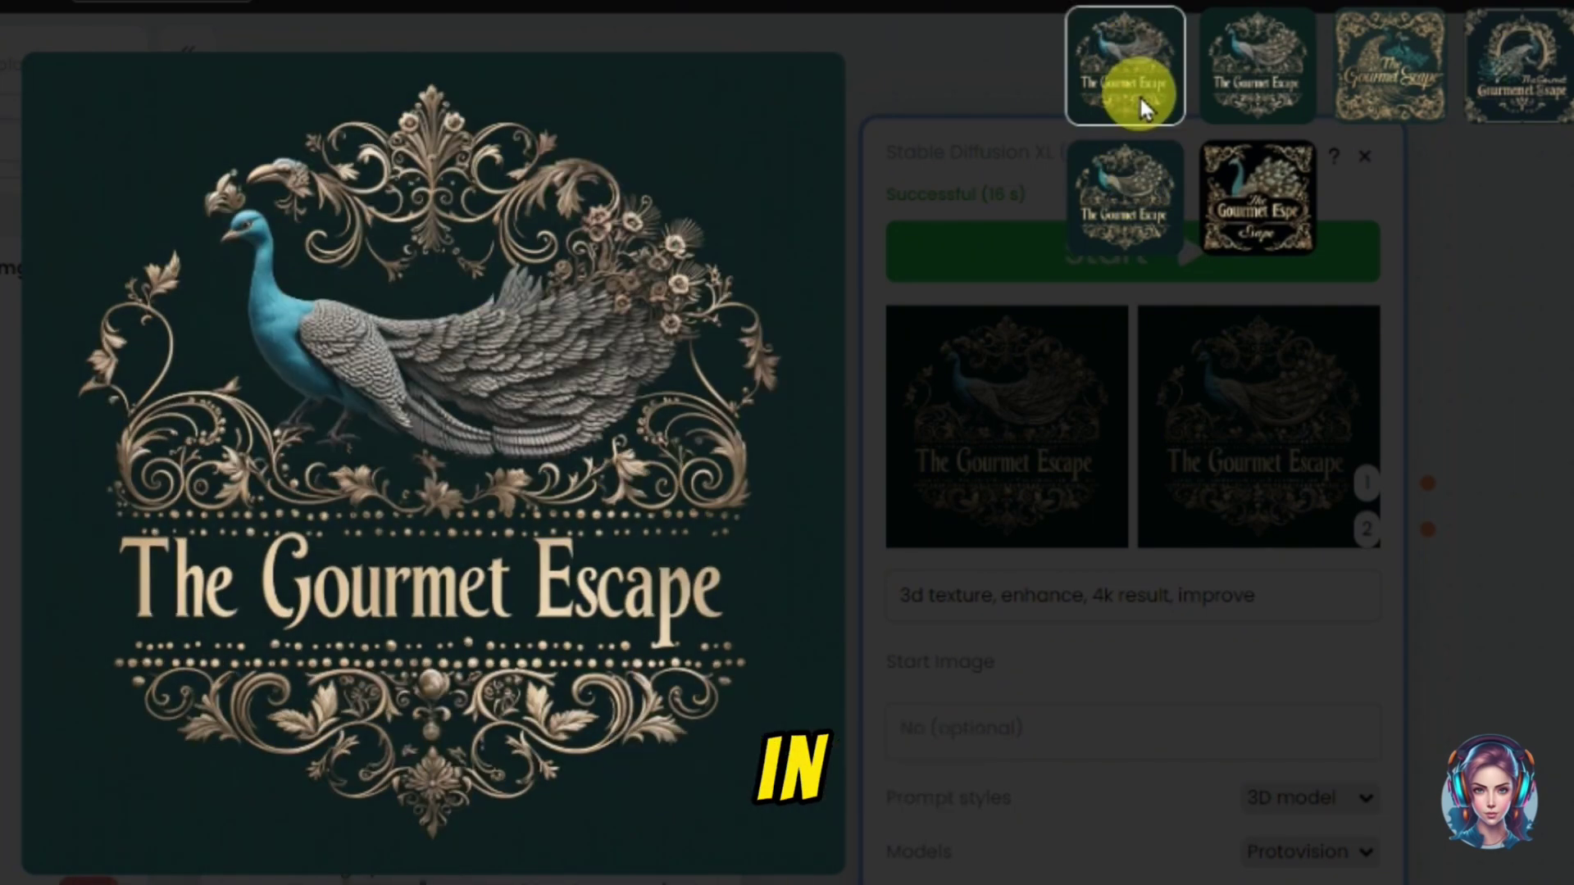
pyautogui.click(1139, 209)
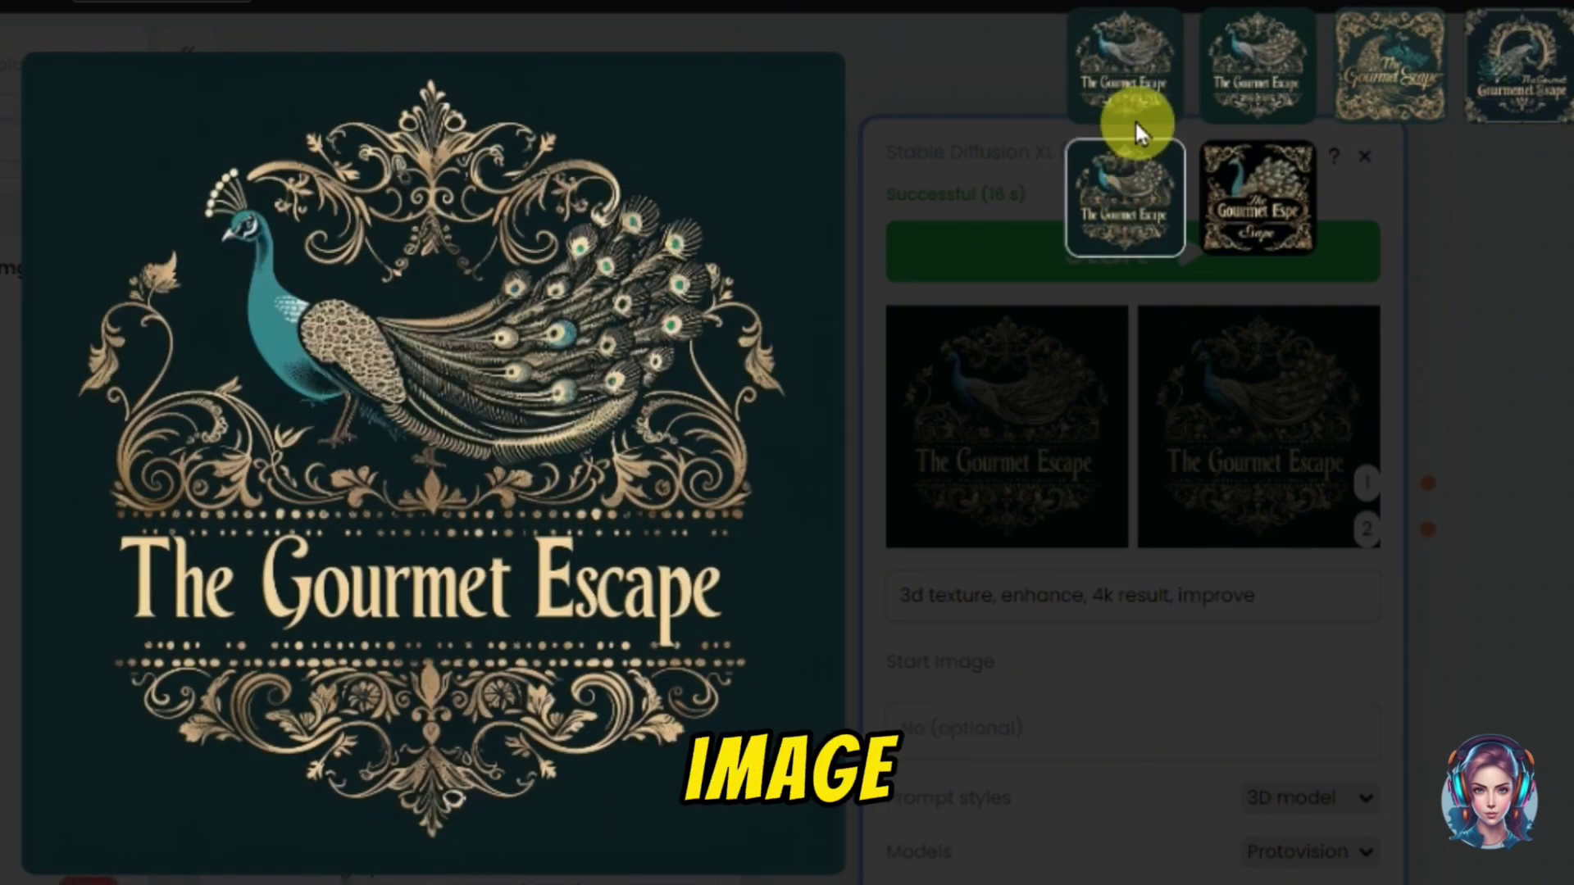
pyautogui.click(1130, 81)
pyautogui.click(1257, 76)
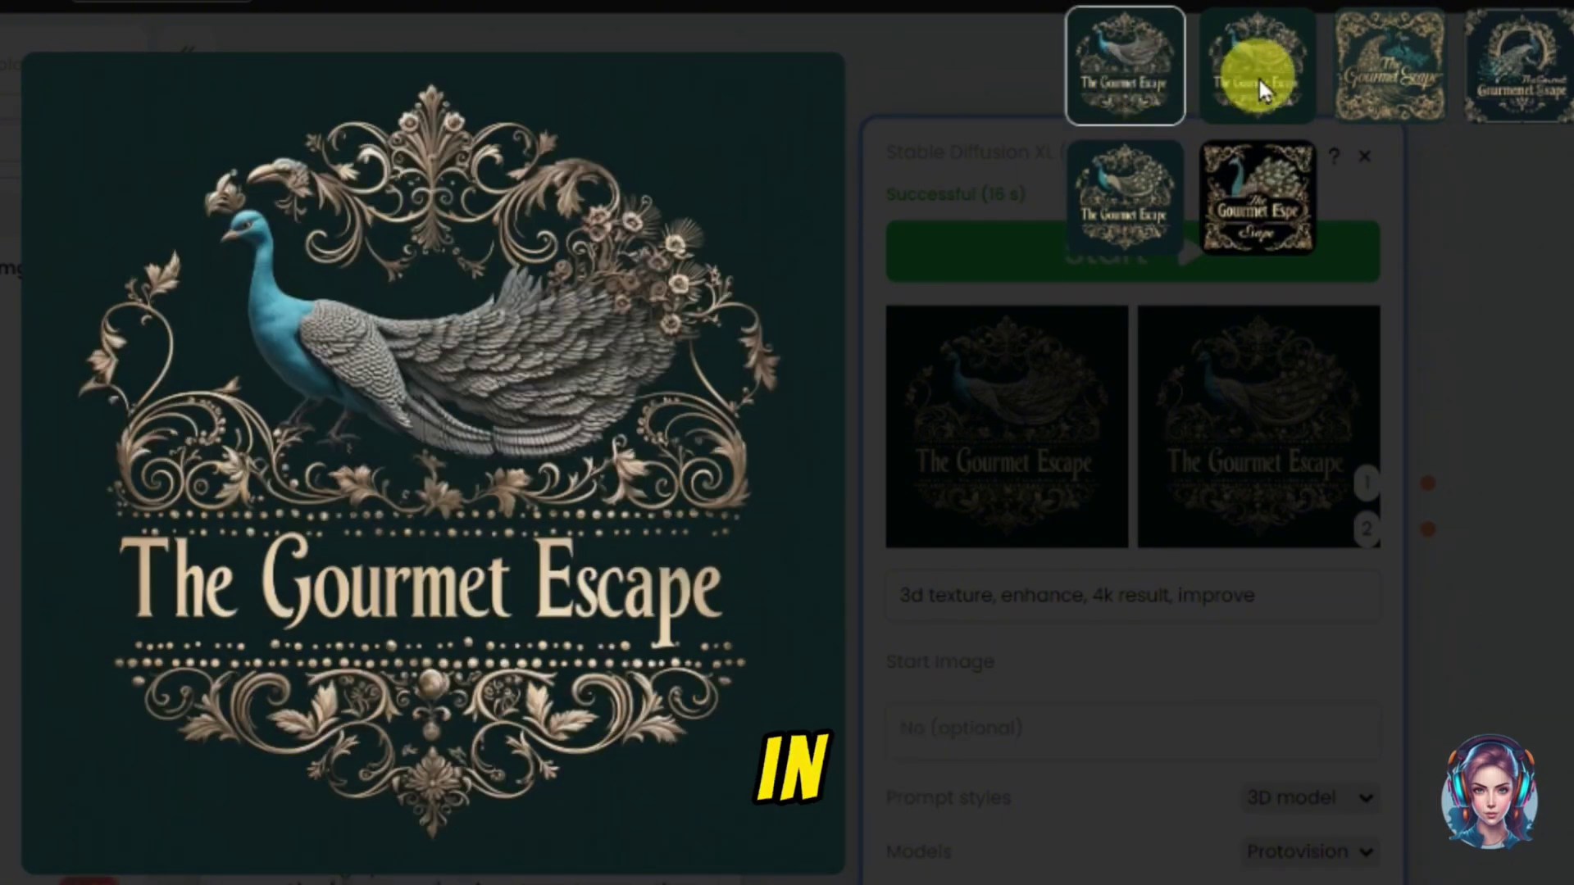
pyautogui.click(1098, 216)
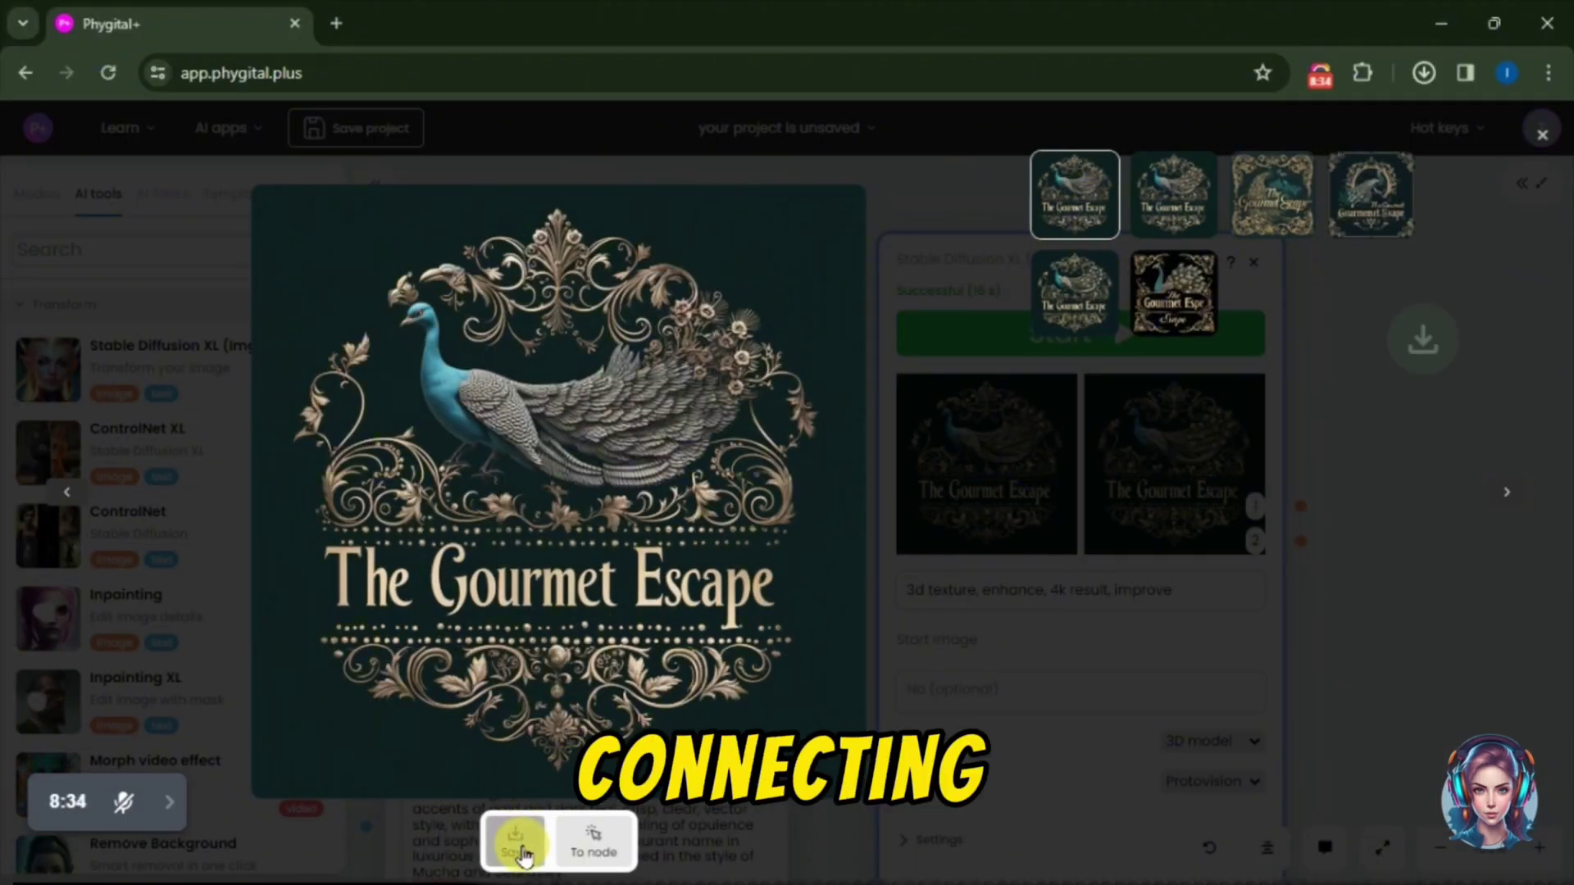
pyautogui.click(525, 857)
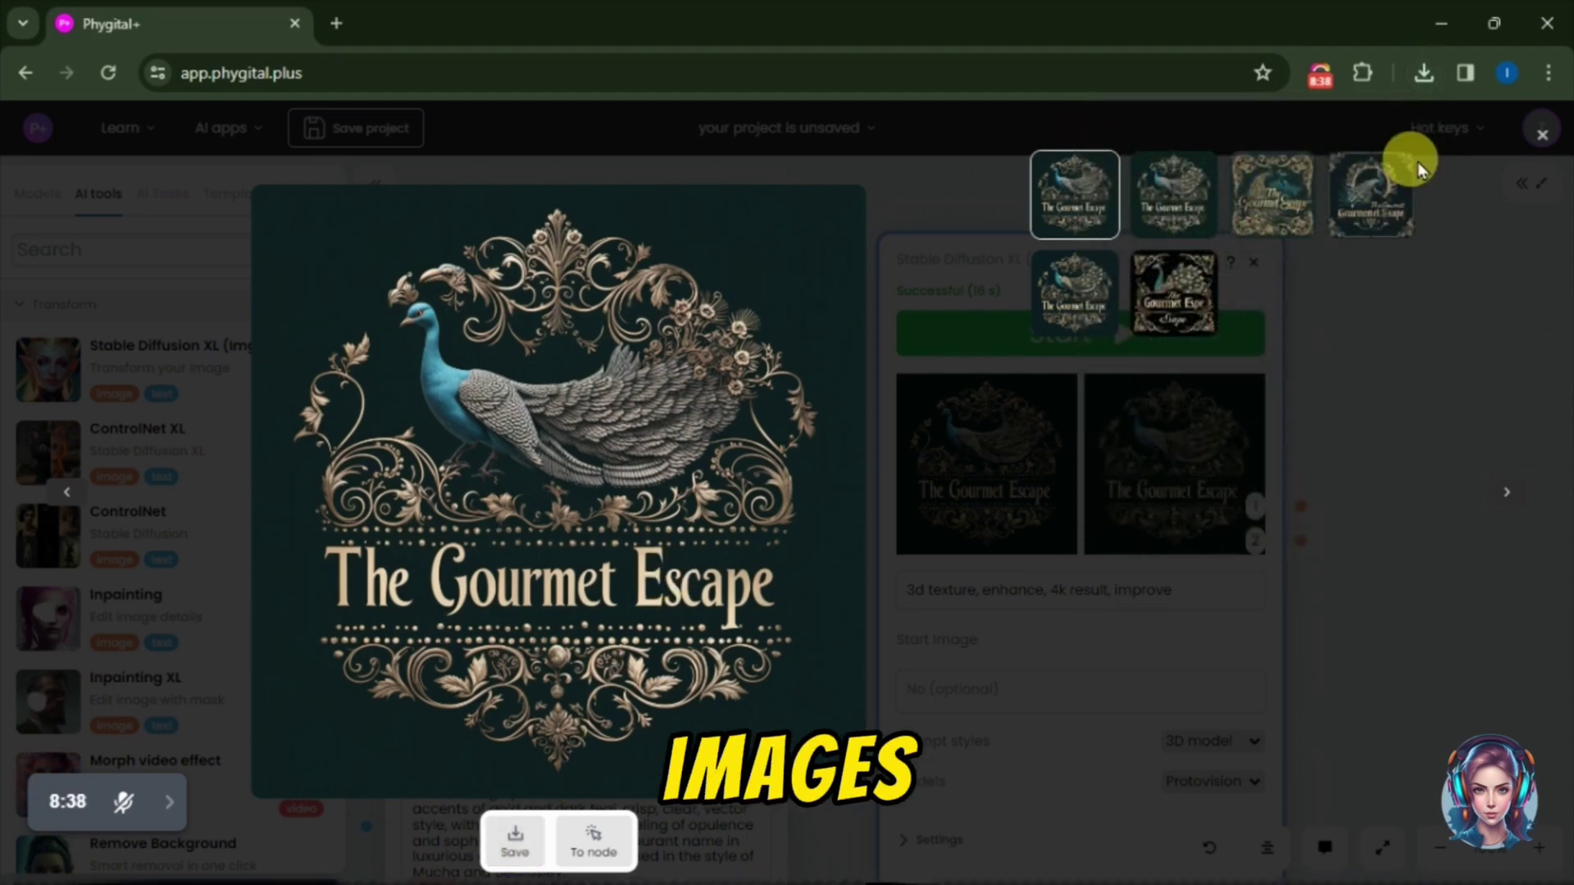
pyautogui.click(1547, 139)
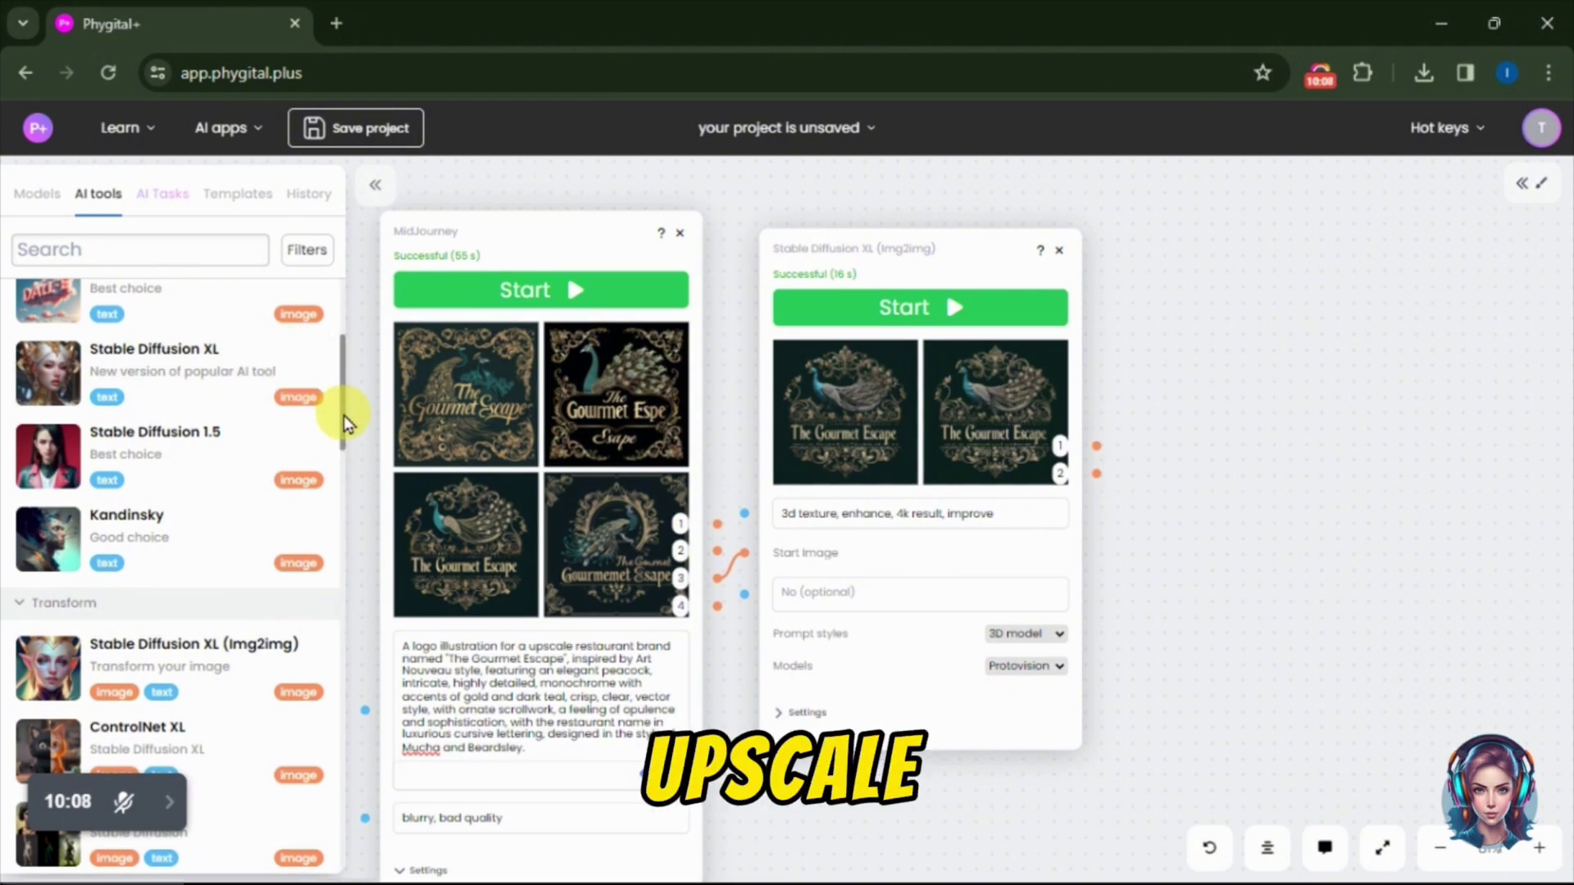
# Upscale the first 3D-textured logo with an Upscale Image node at x4 quality.
pyautogui.moveTo(343, 415); pyautogui.dragTo(346, 641)
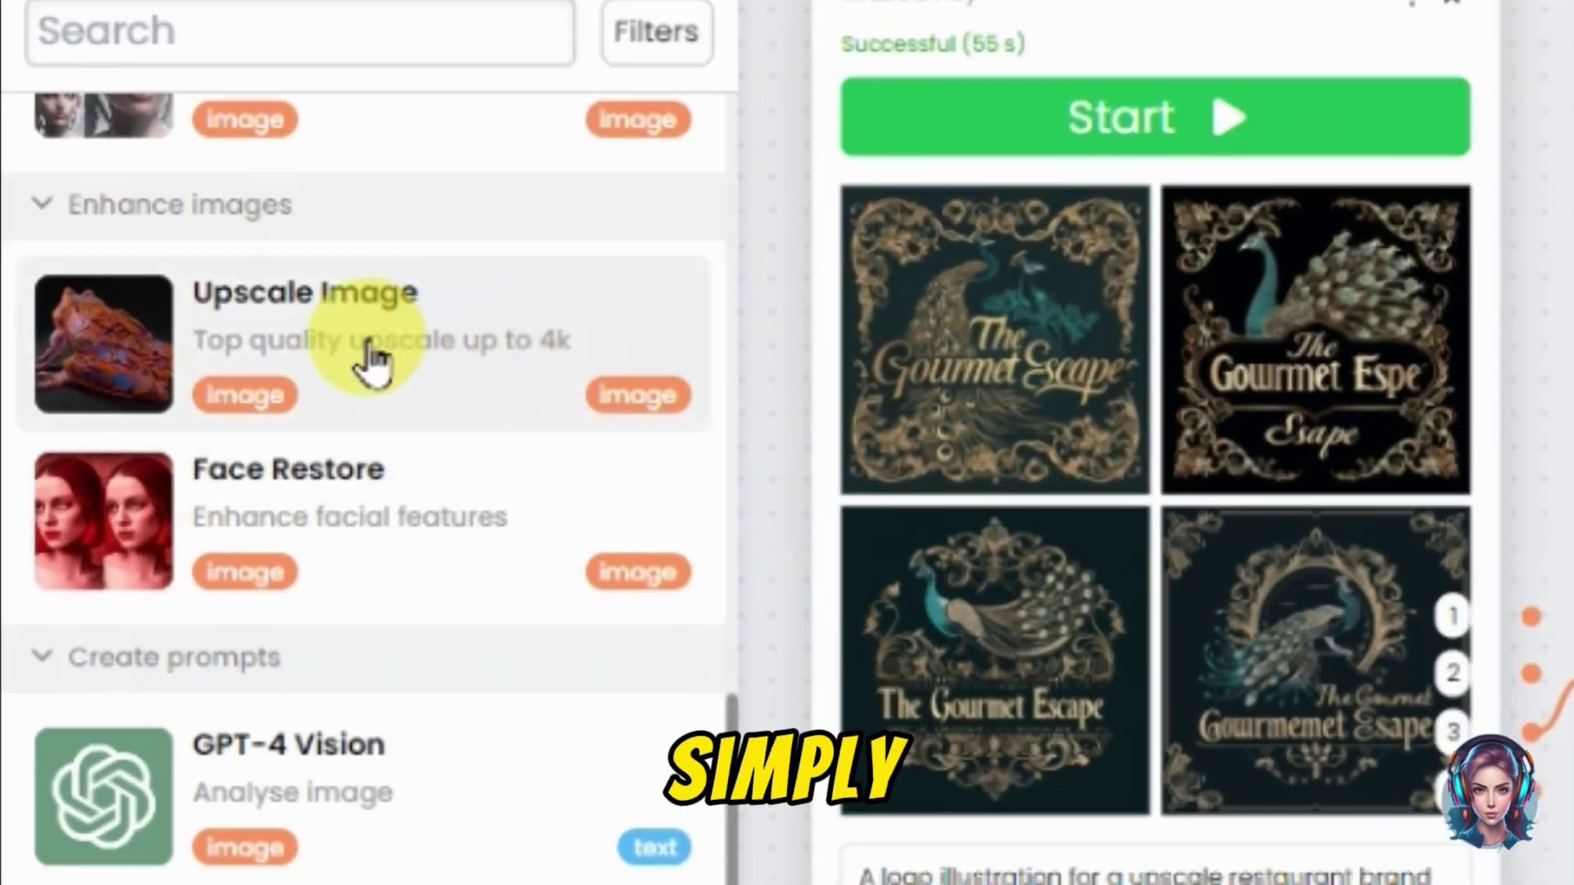
pyautogui.click(481, 380)
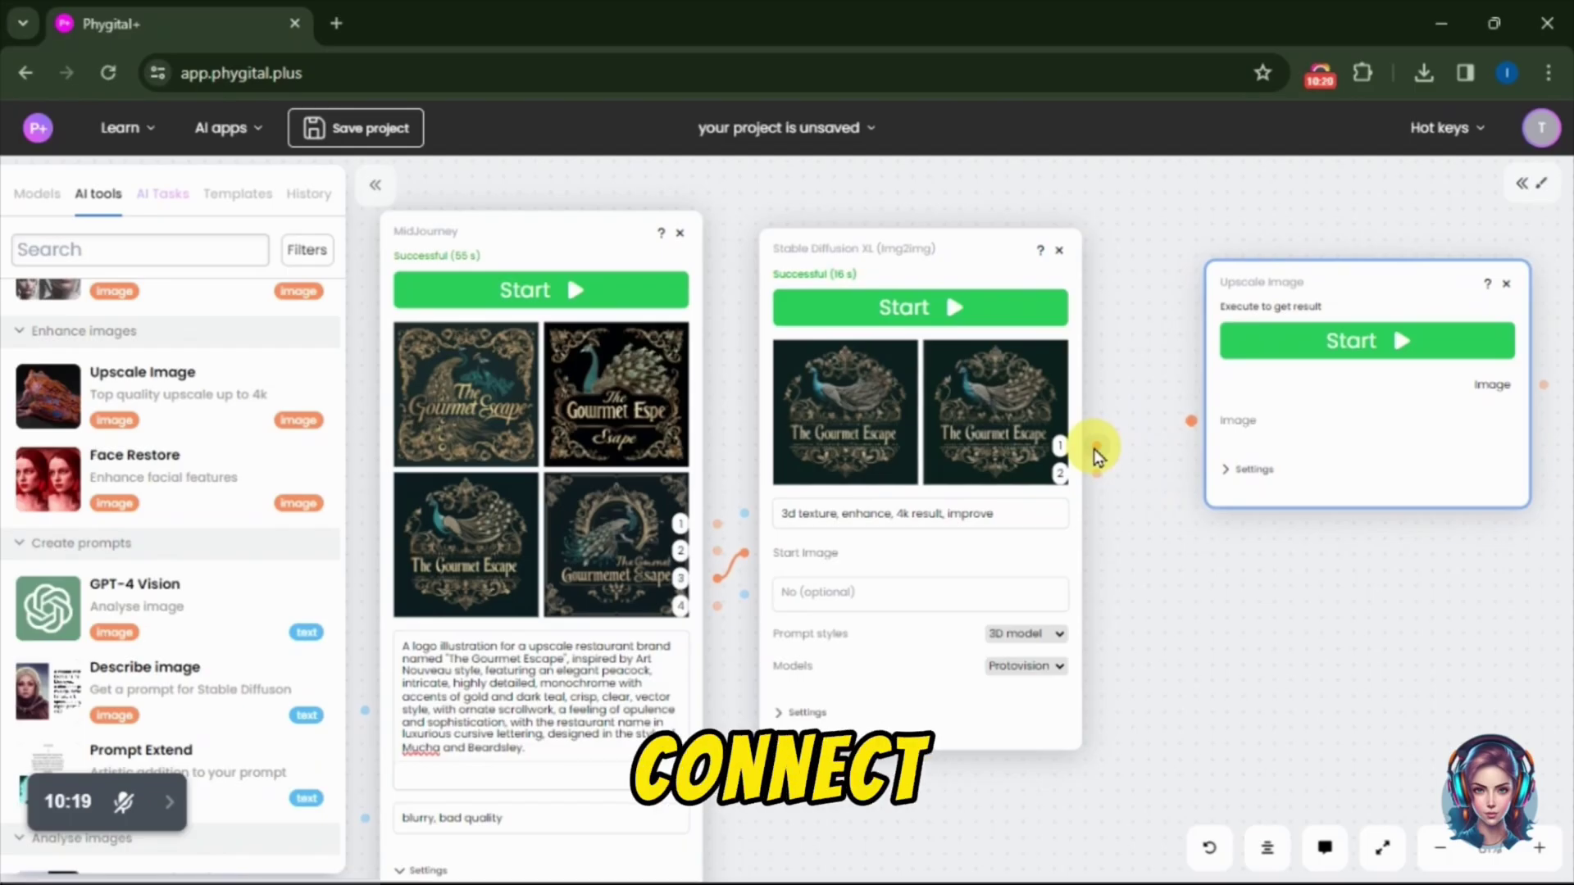
pyautogui.moveTo(1094, 449); pyautogui.dragTo(1191, 420)
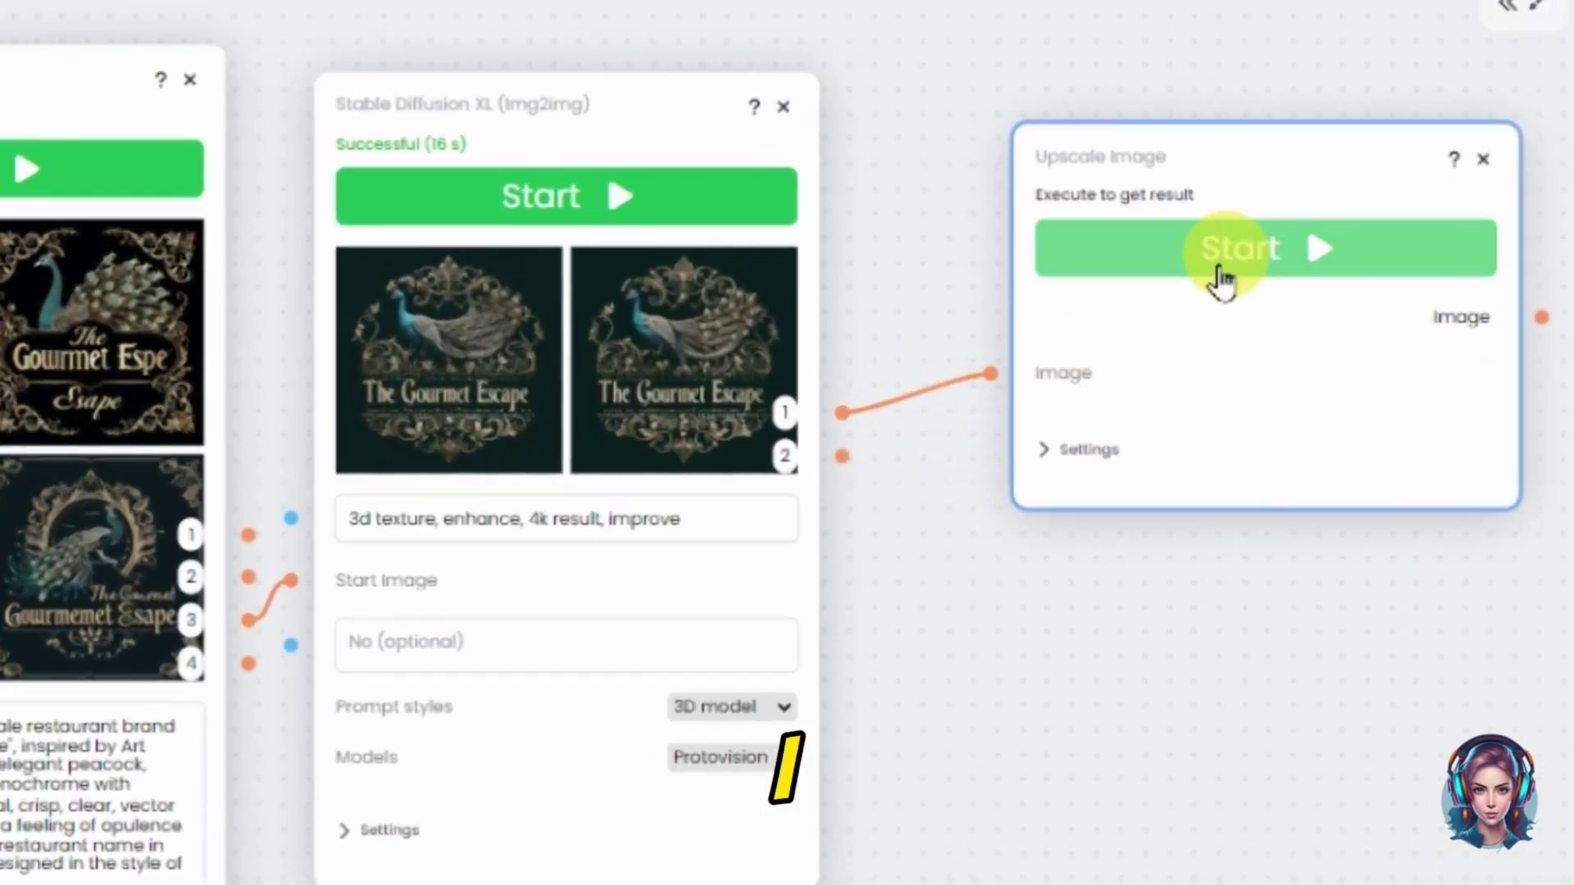
pyautogui.click(1059, 453)
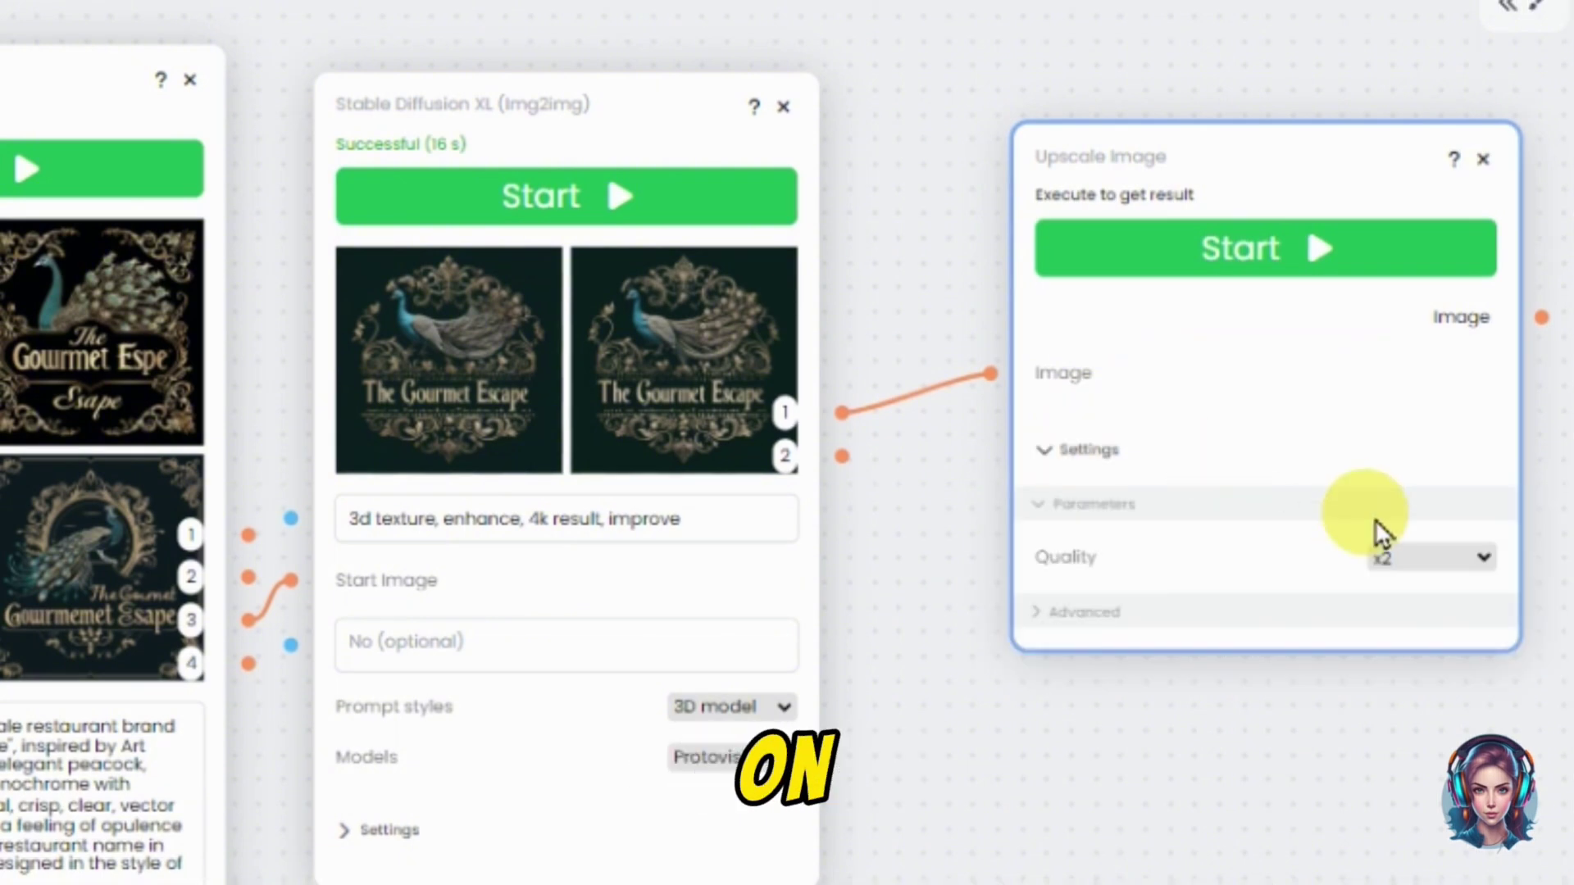
pyautogui.click(1409, 556)
pyautogui.click(1424, 622)
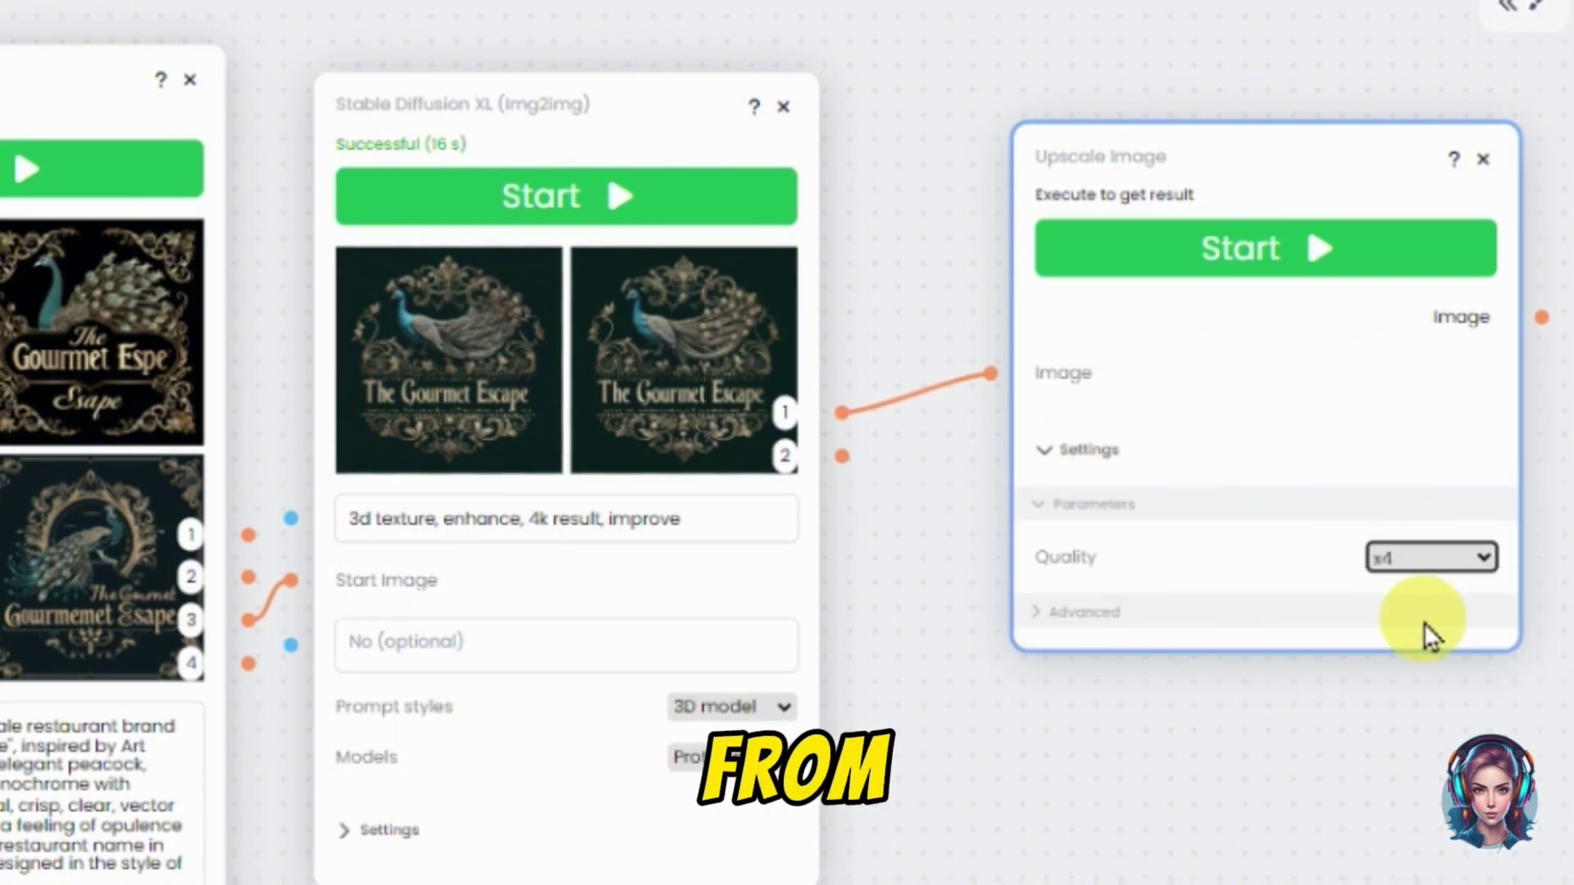
pyautogui.click(1303, 255)
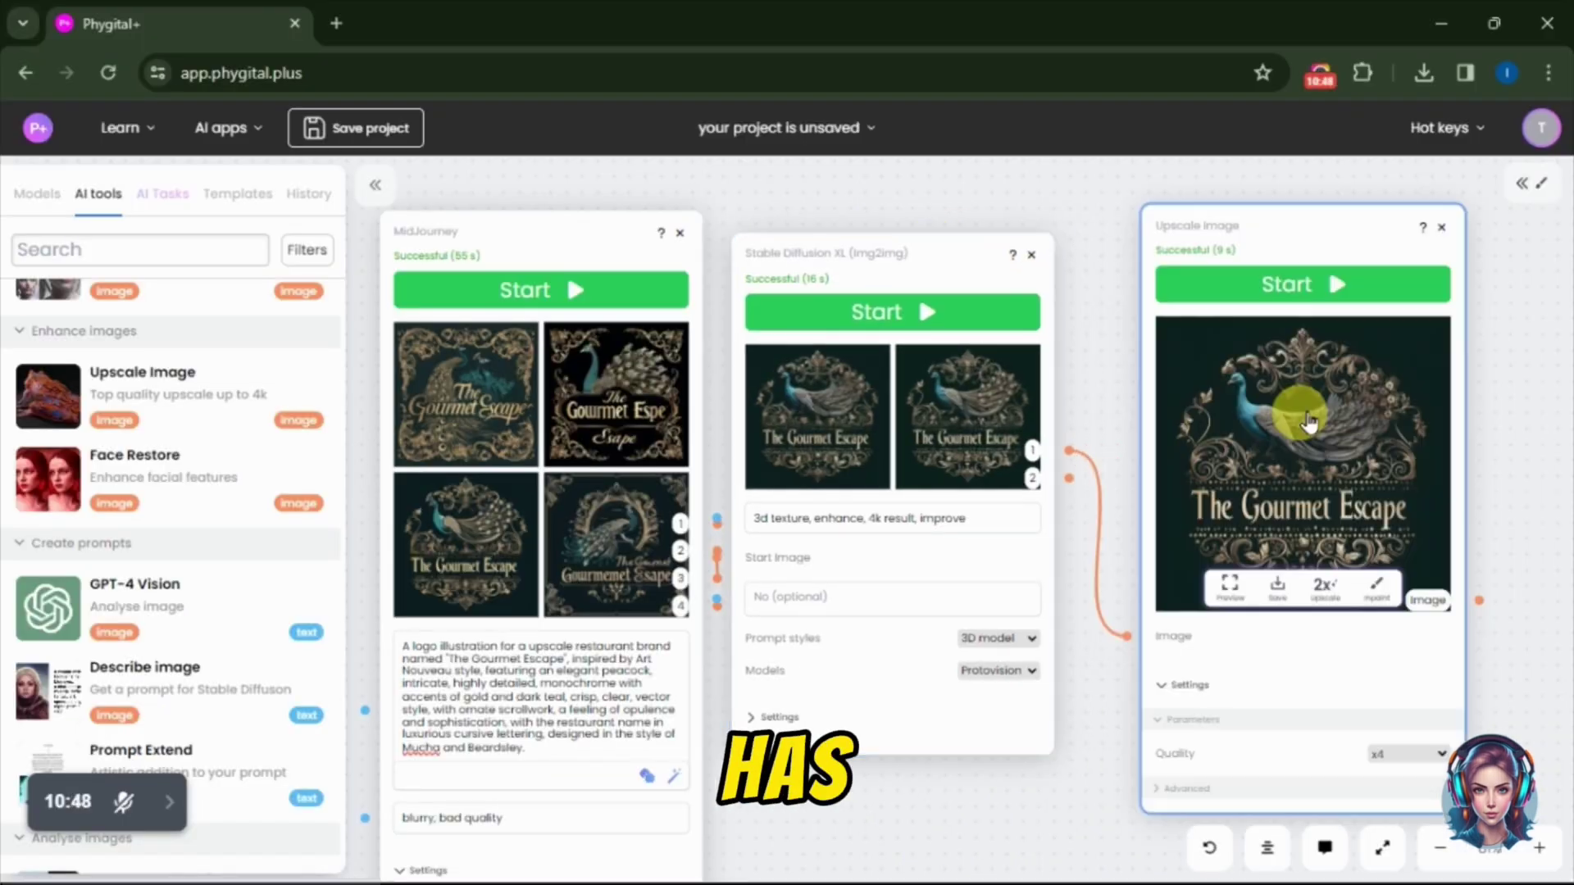
# Zoom into the x4-upscaled peacock logo at full size and download it.
pyautogui.click(1306, 414)
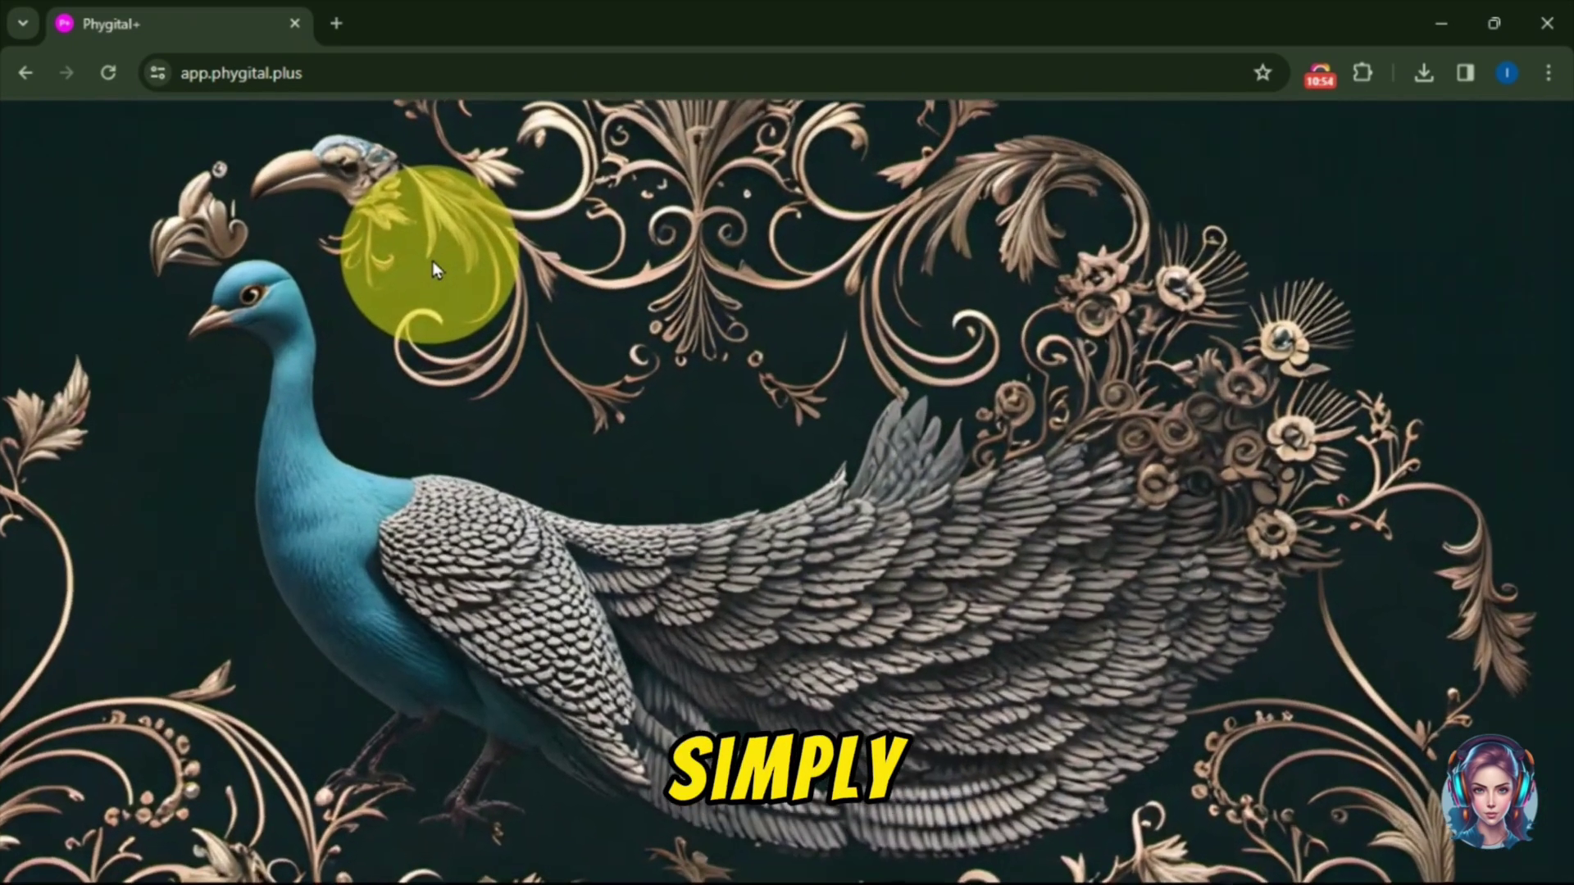
pyautogui.scroll(2, 431, 261)
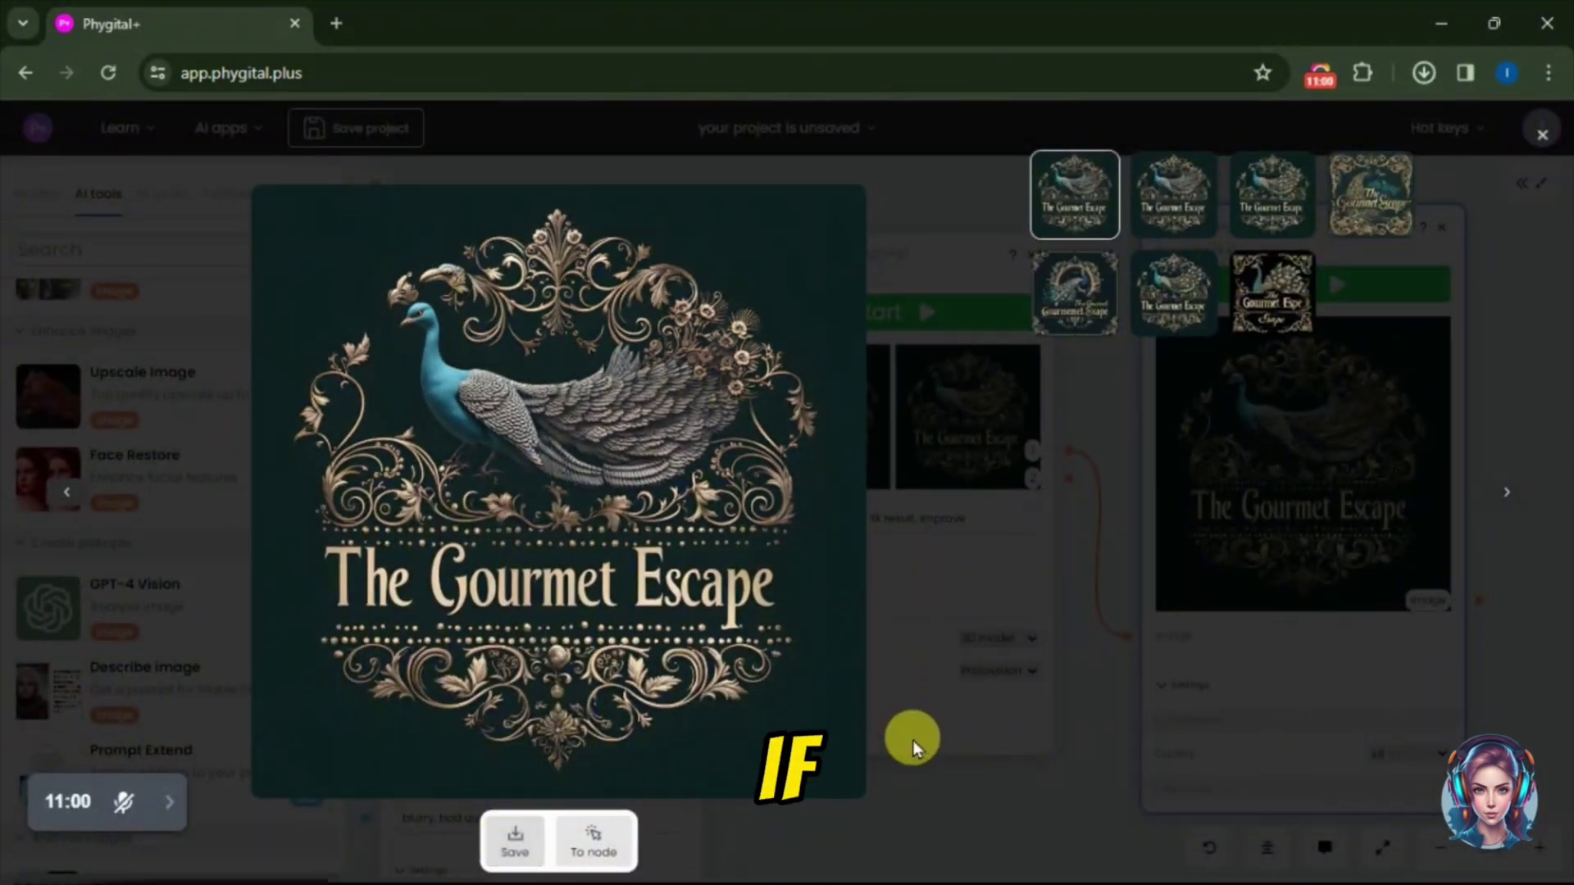
pyautogui.click(913, 741)
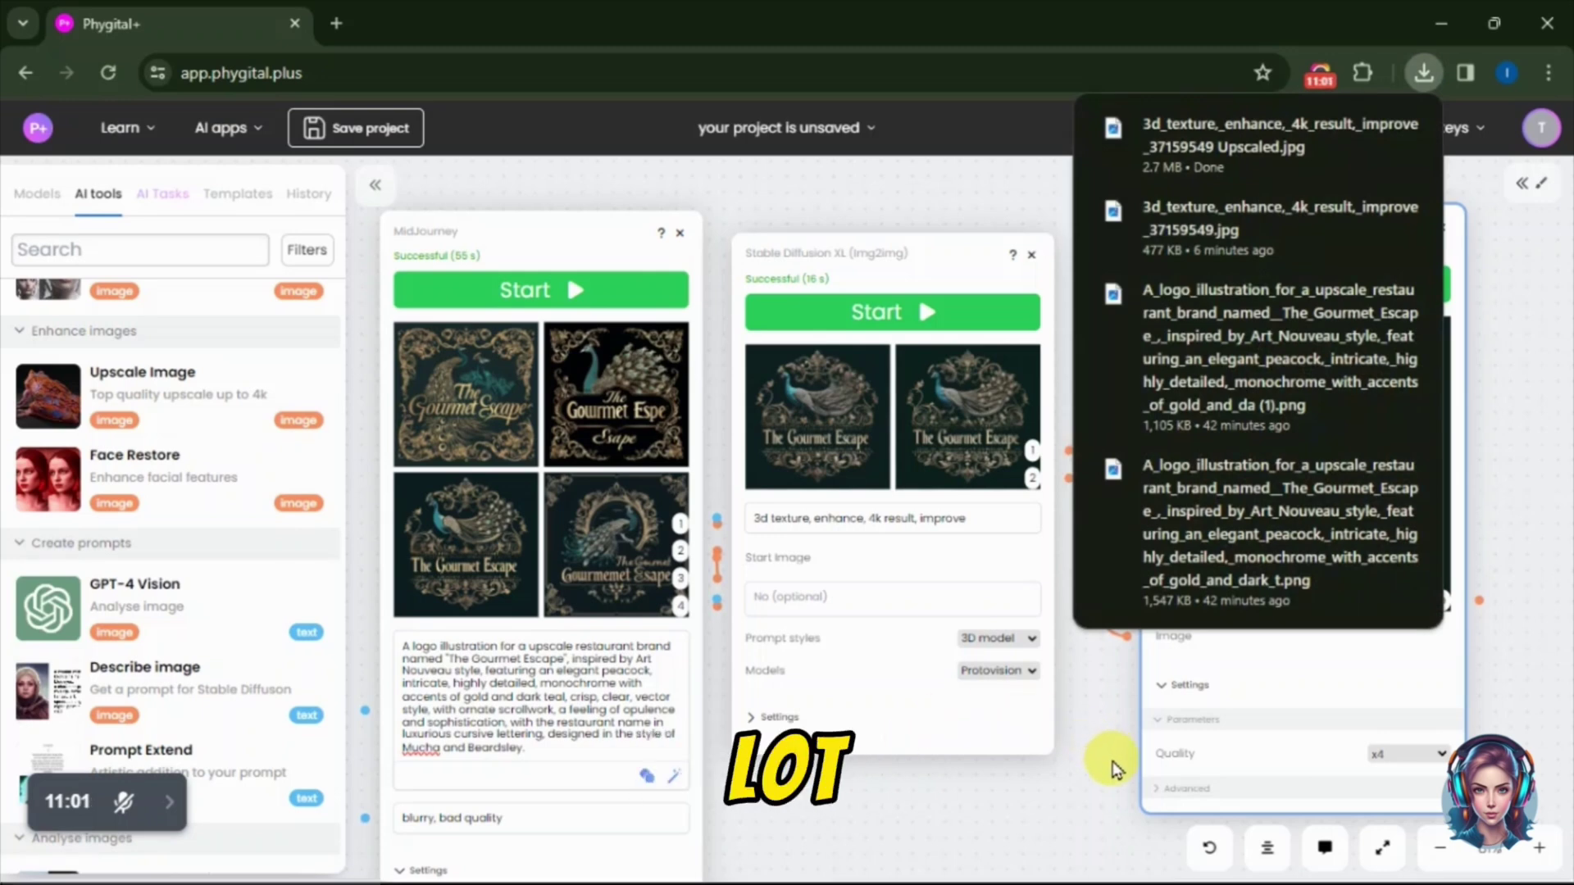
pyautogui.click(1112, 771)
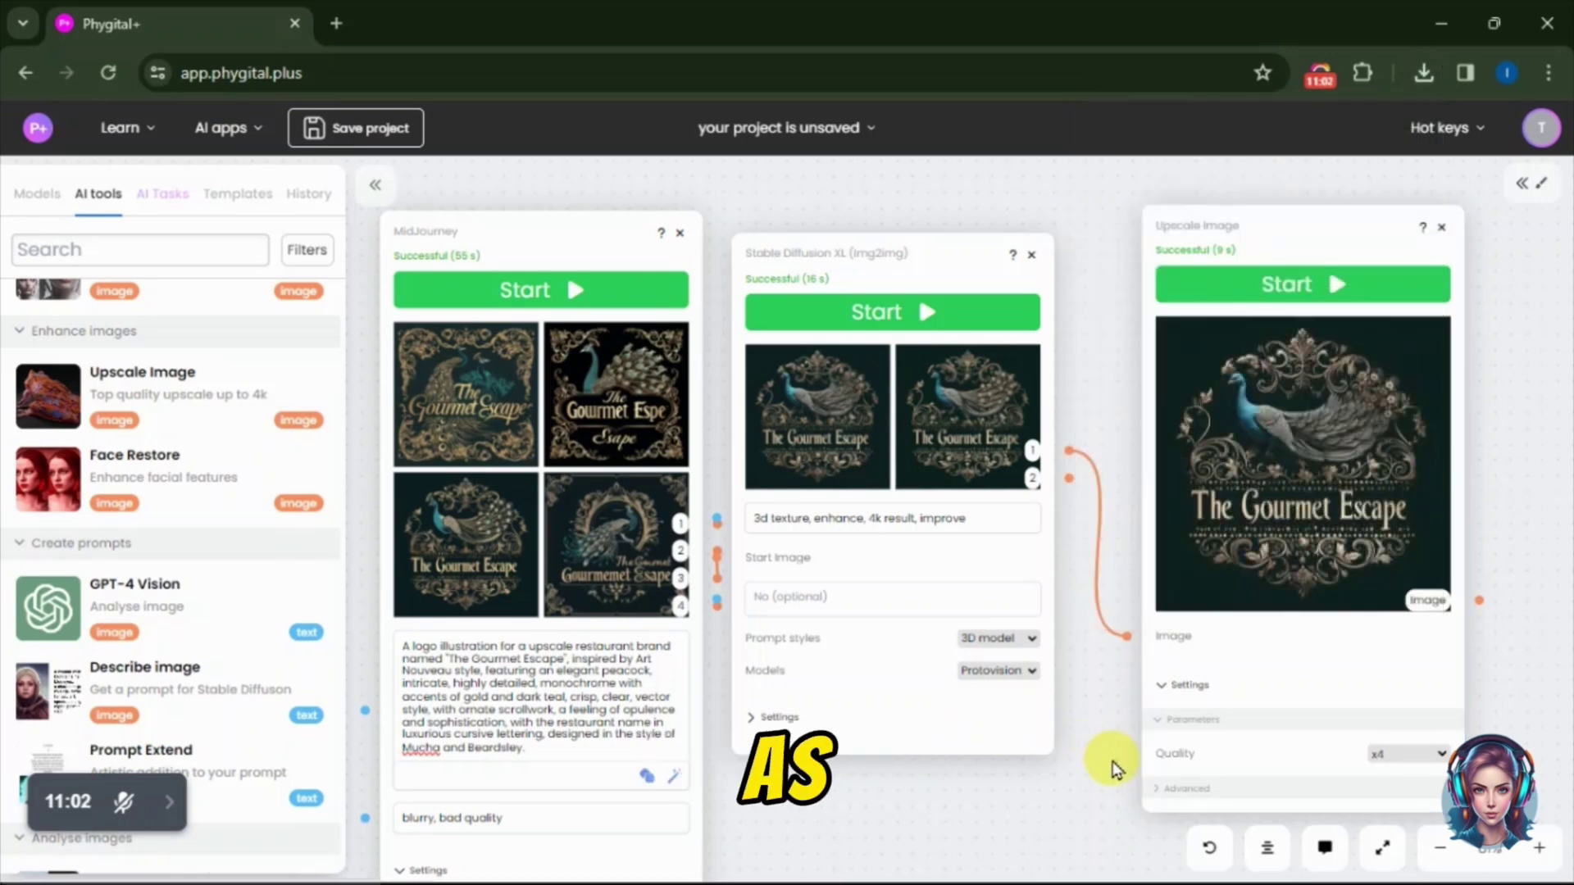
pyautogui.click(475, 551)
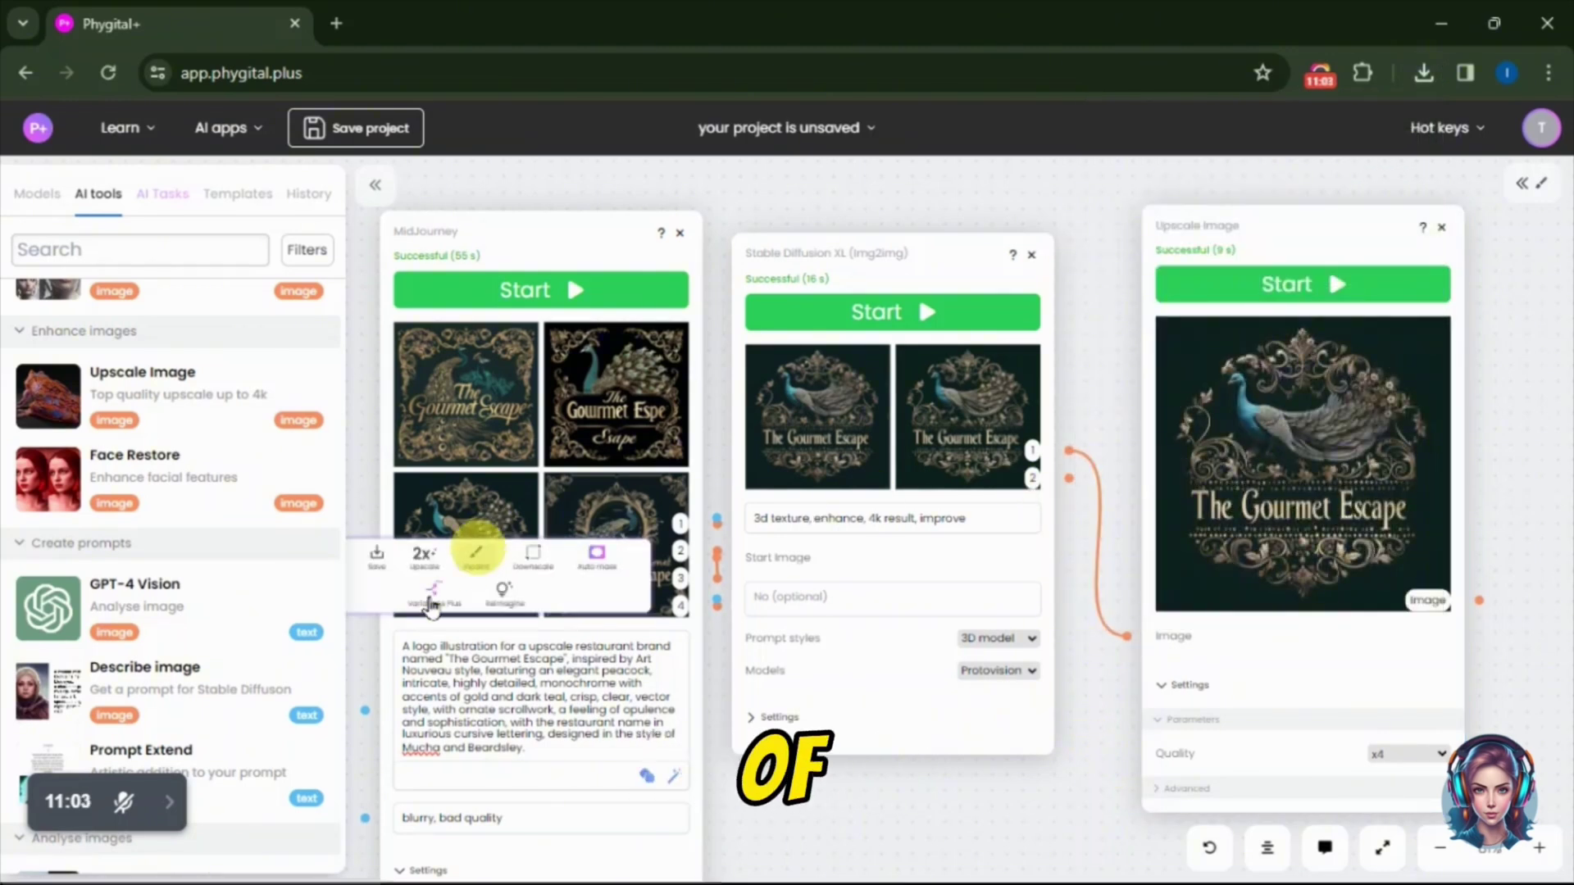
pyautogui.click(341, 711)
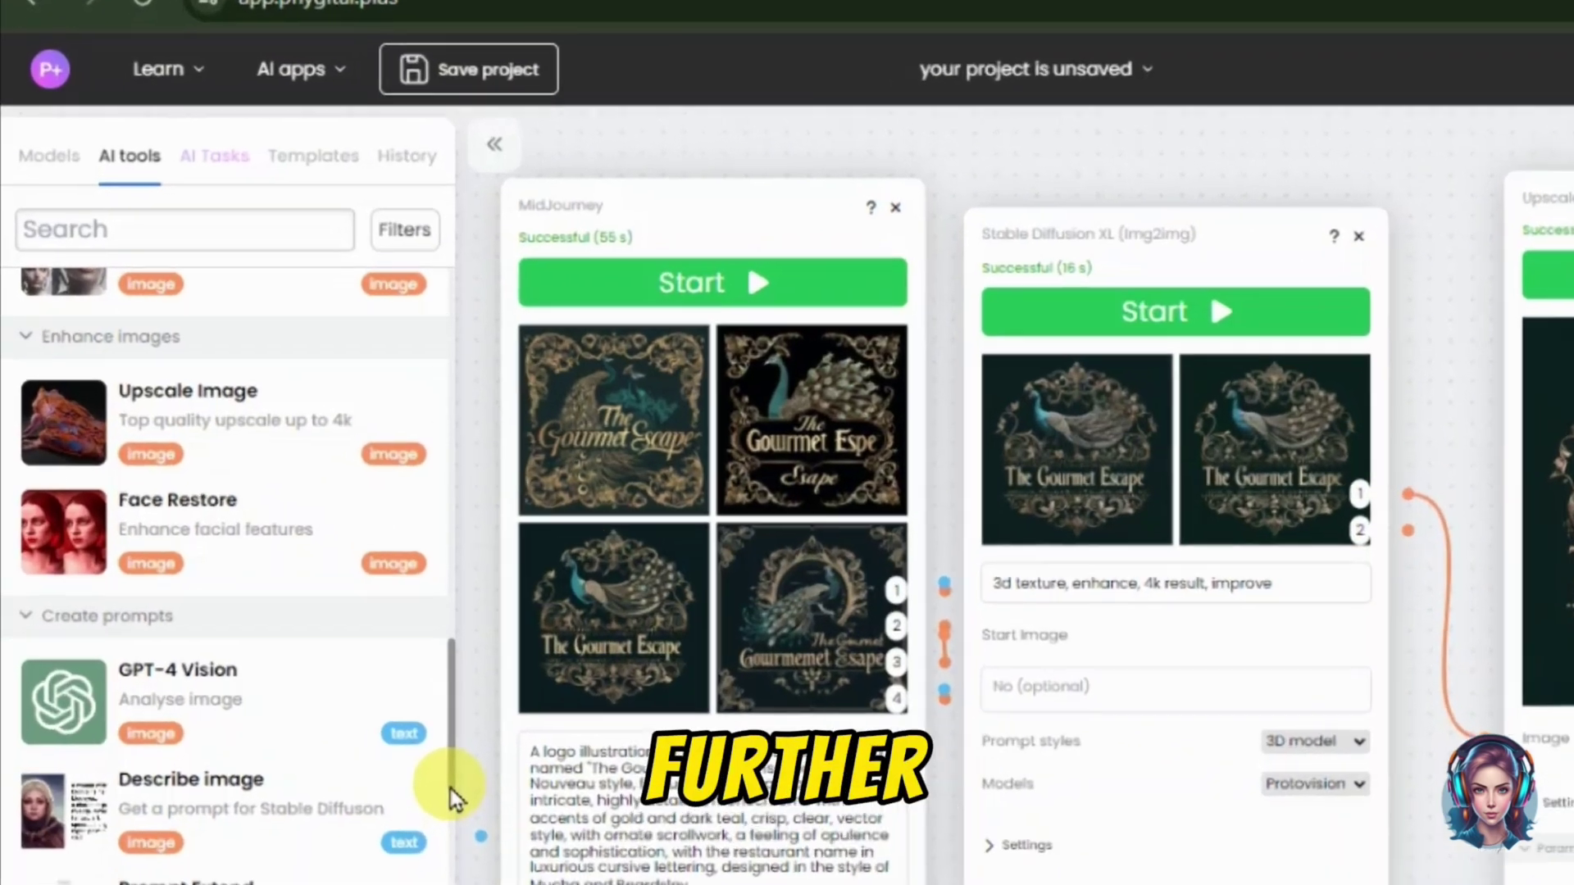
pyautogui.moveTo(342, 685); pyautogui.dragTo(345, 623)
pyautogui.moveTo(519, 769); pyautogui.dragTo(523, 642)
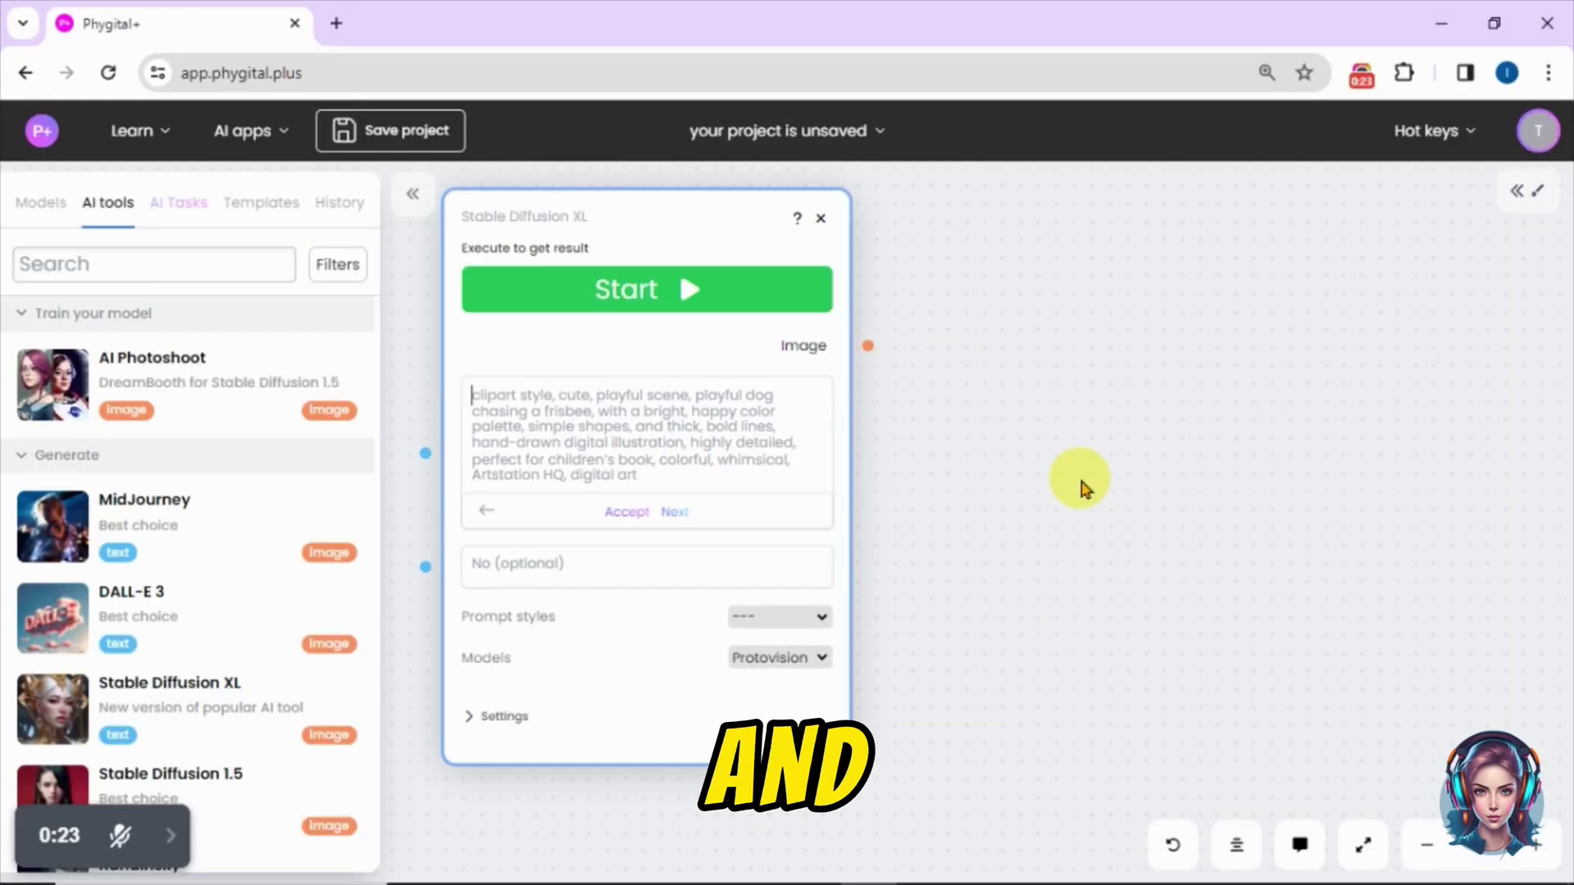
# Generate 'a badge of a zoo' on Protovision, excluding 'text, words, watermark'.
pyautogui.write('a bad')
pyautogui.write('ge of a zoo')
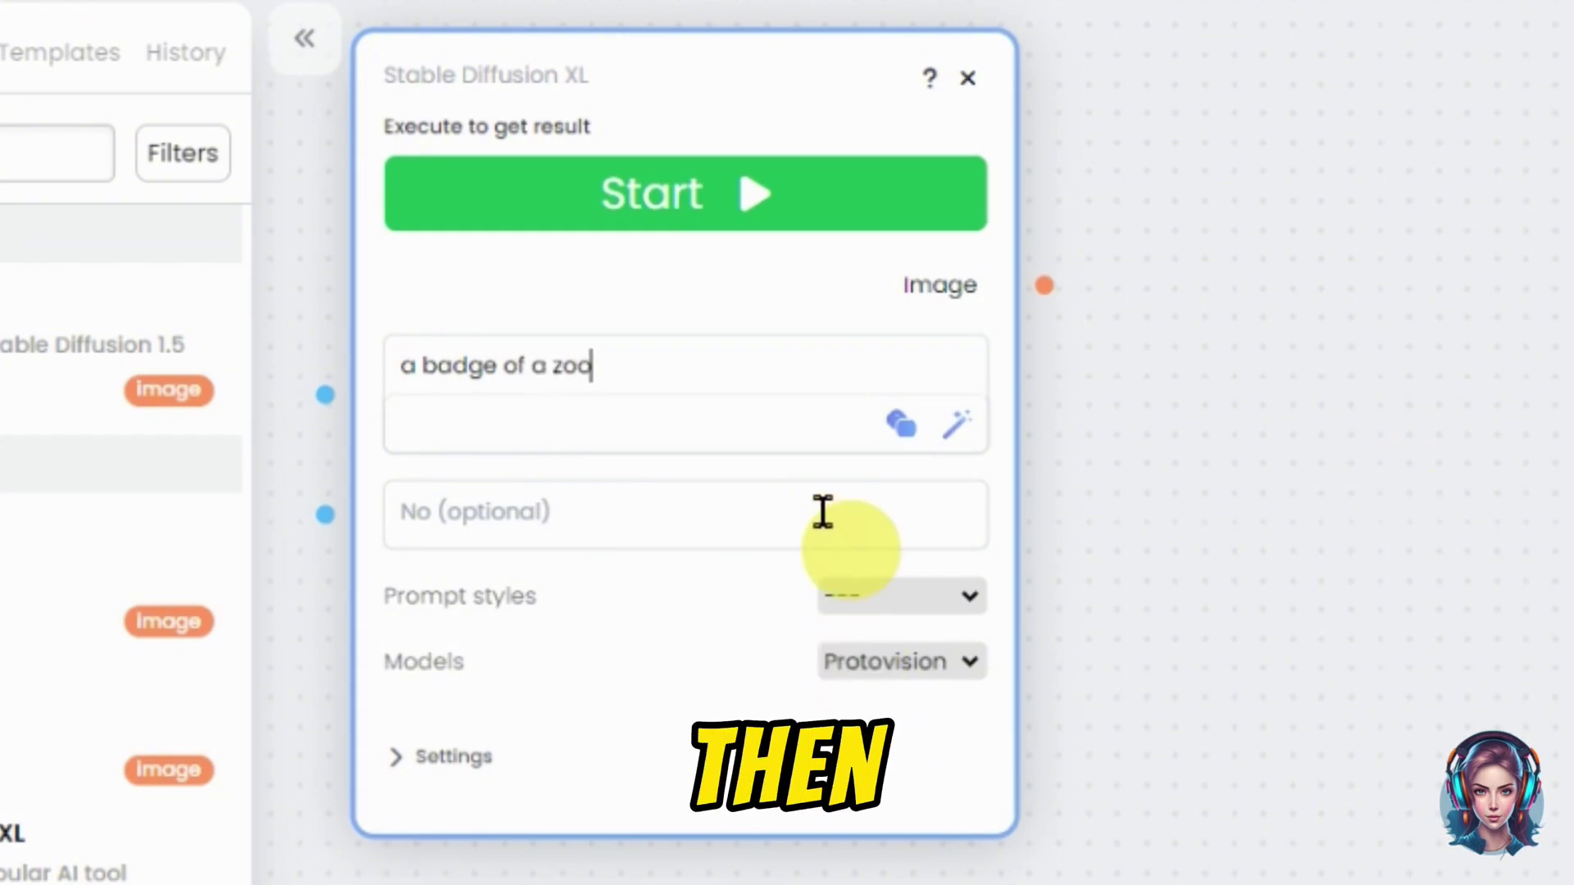
pyautogui.click(822, 513)
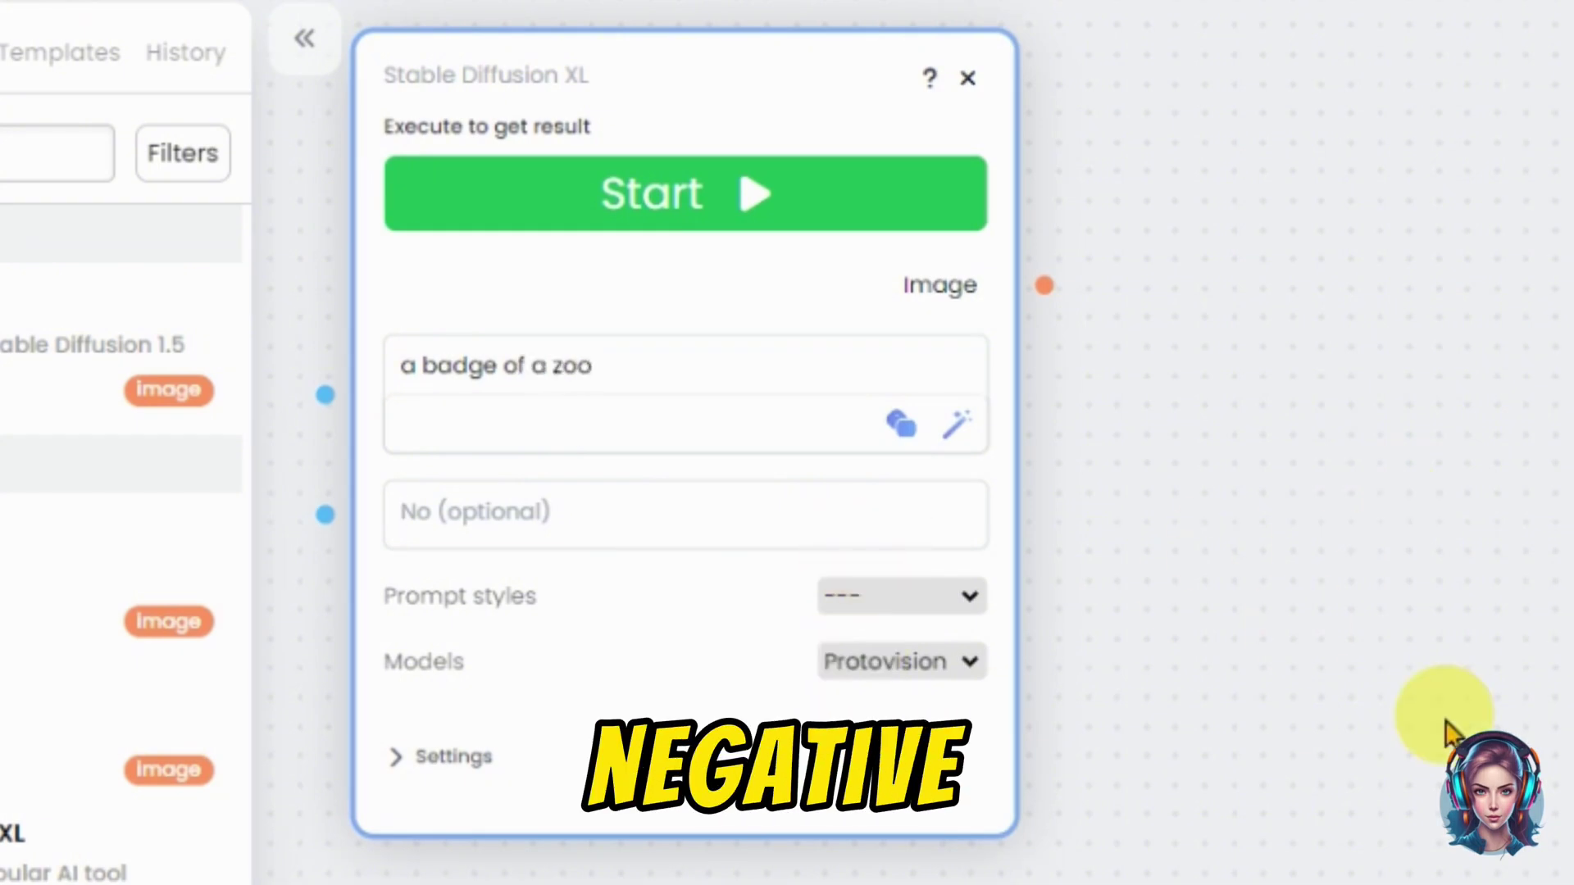
pyautogui.write('text, words')
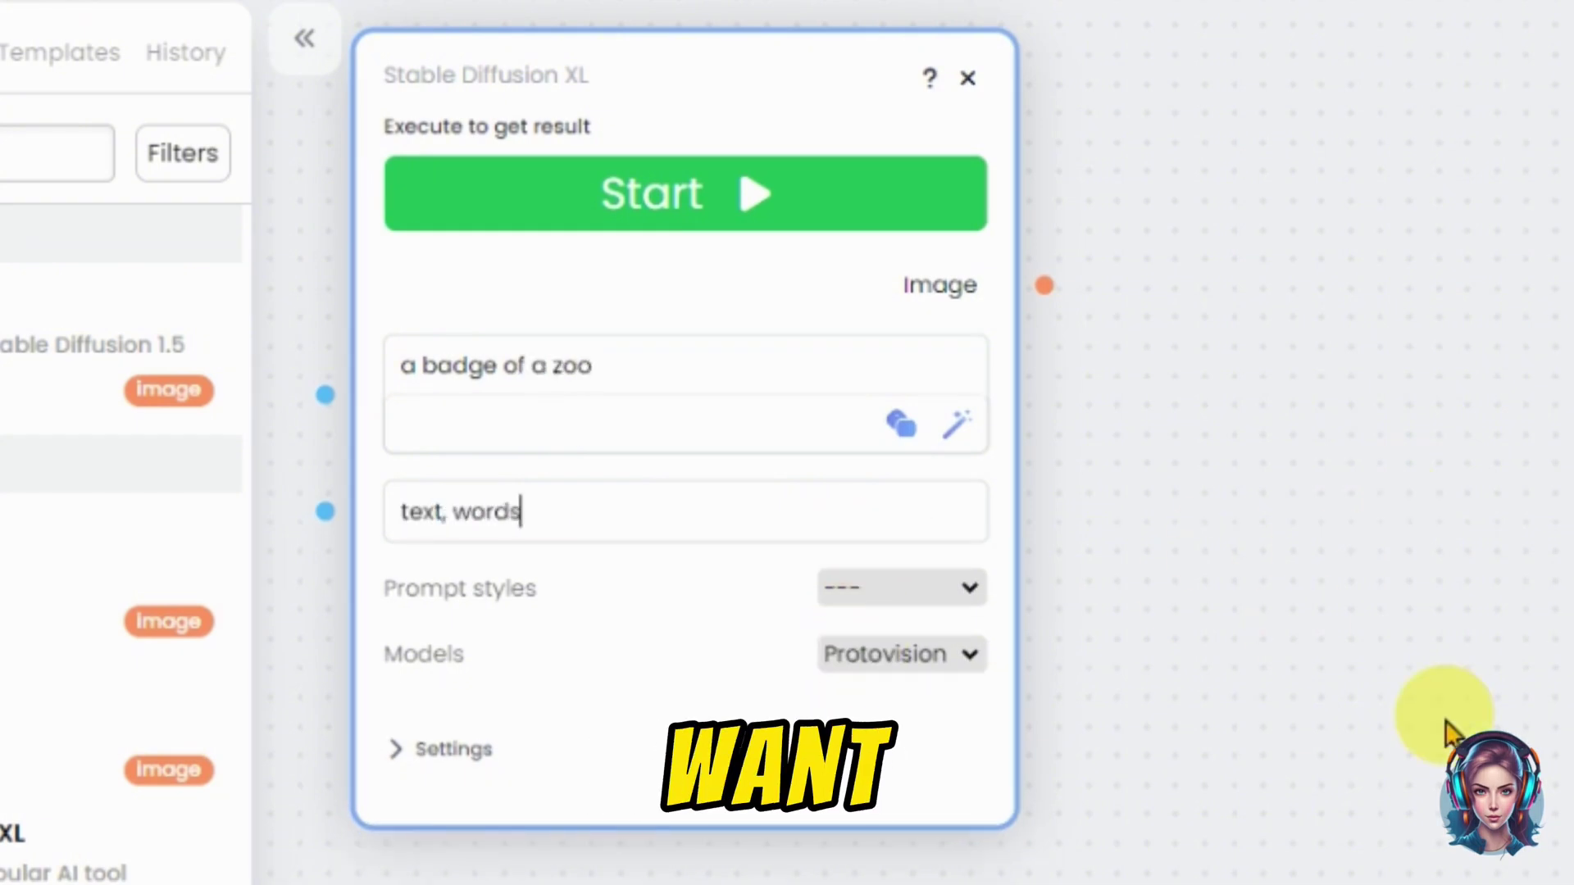
pyautogui.write(', watermark')
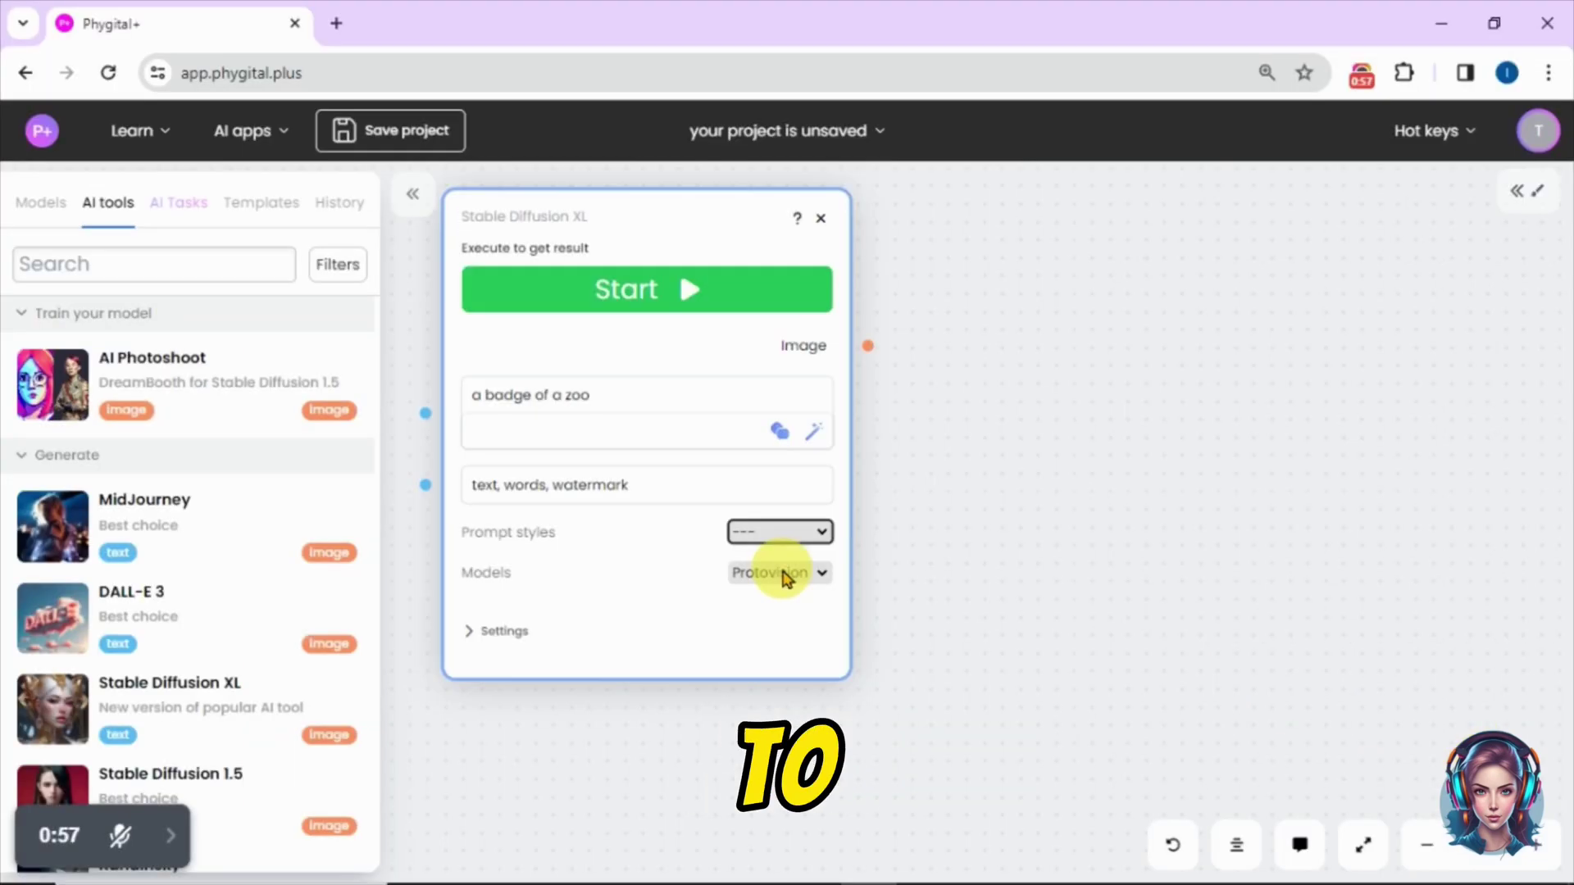
pyautogui.click(893, 654)
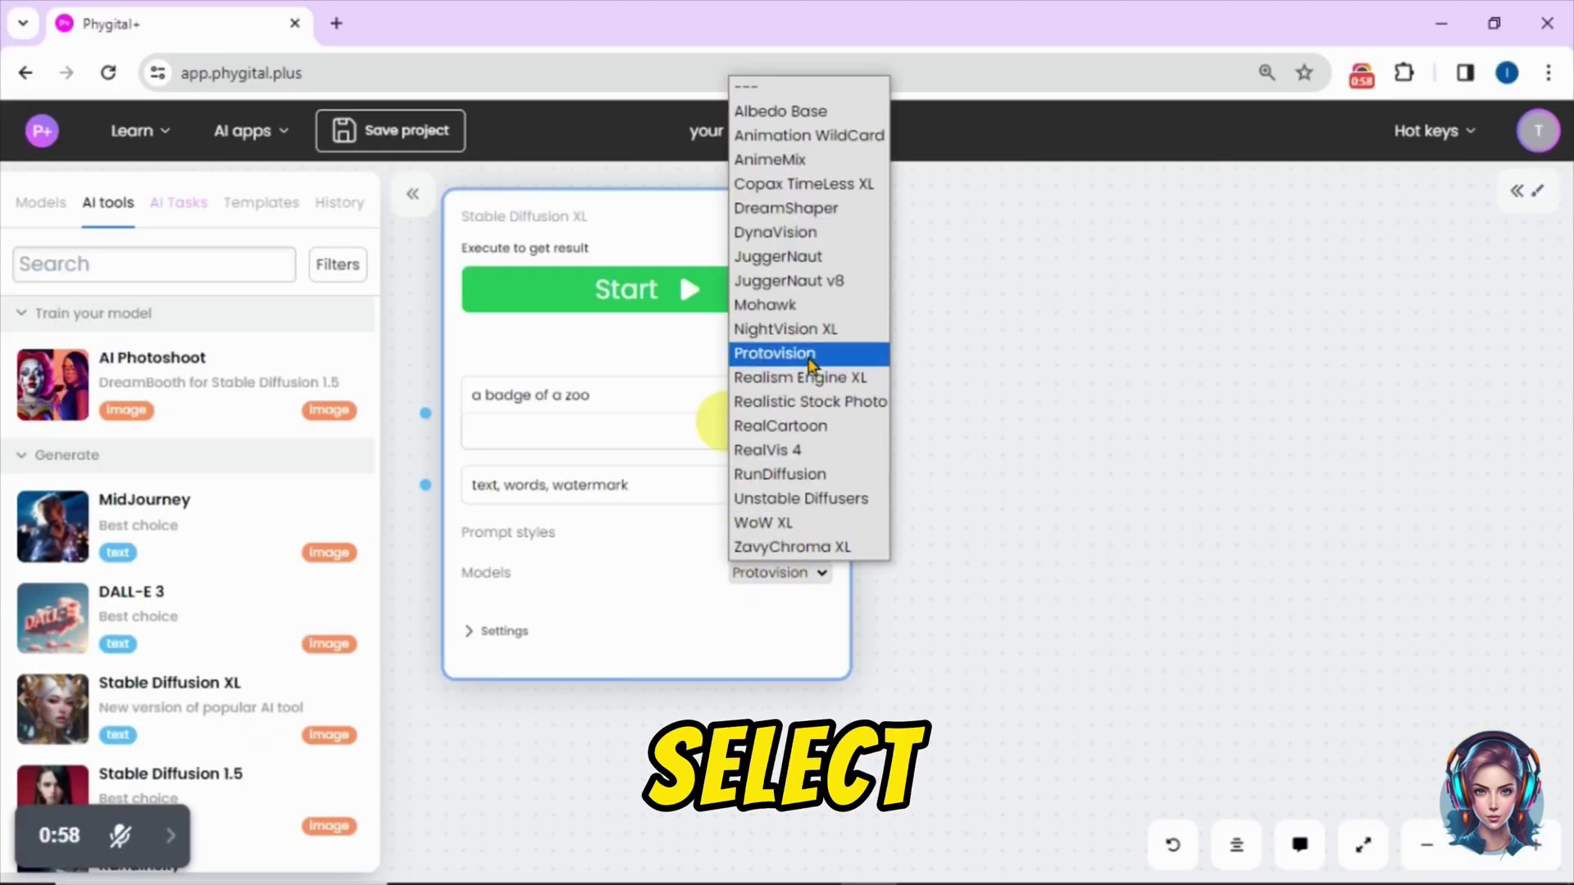
pyautogui.click(811, 354)
pyautogui.click(633, 310)
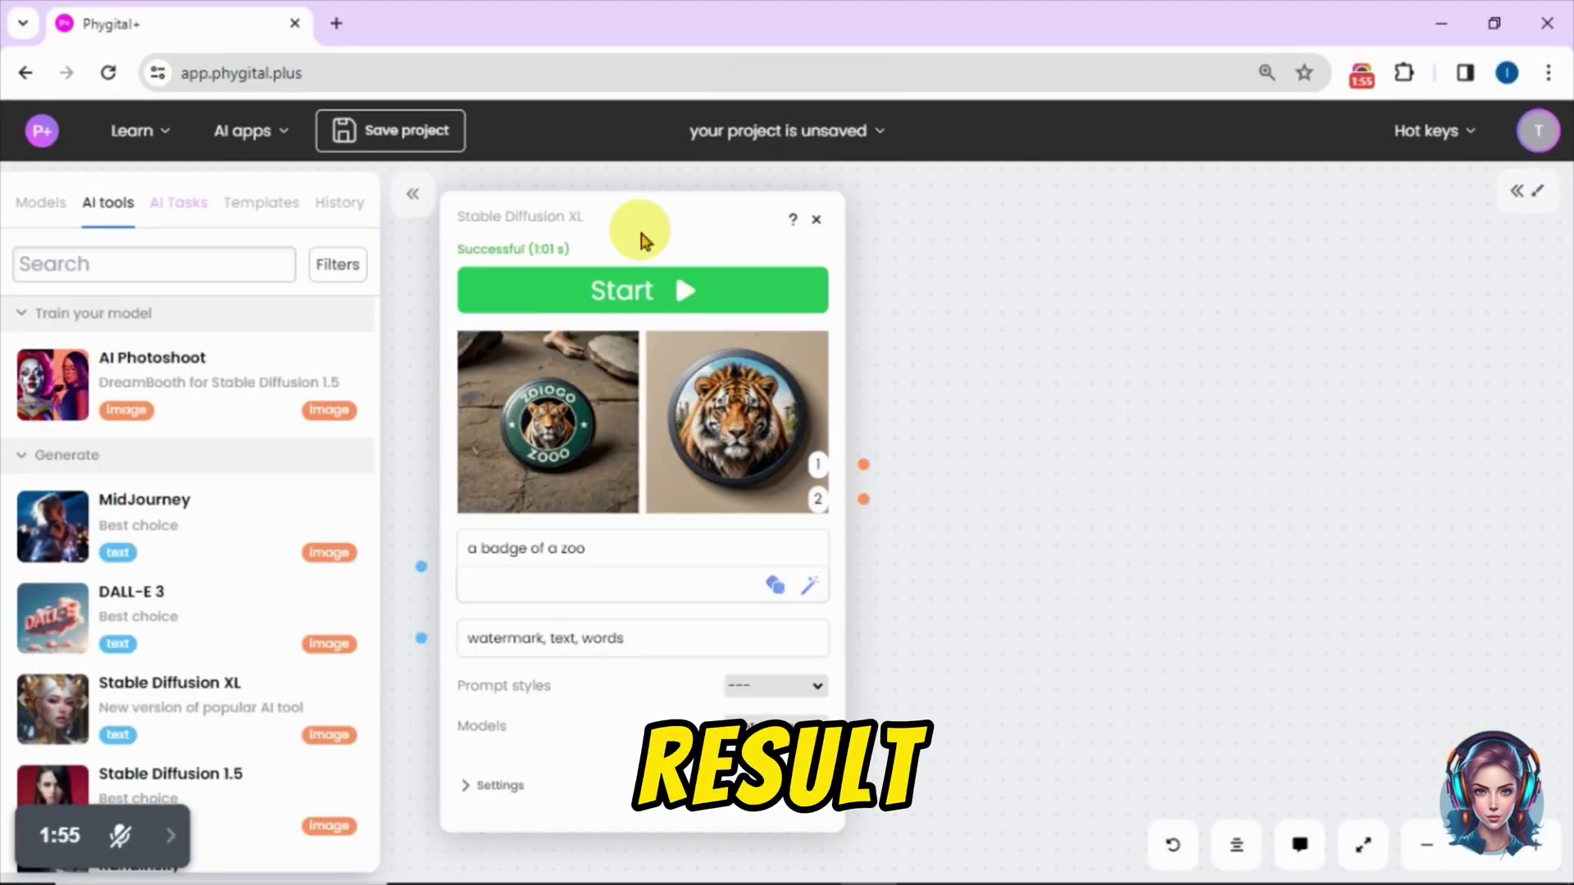
# Save the generated tiger badge as a JPG from its full-size preview.
pyautogui.click(730, 382)
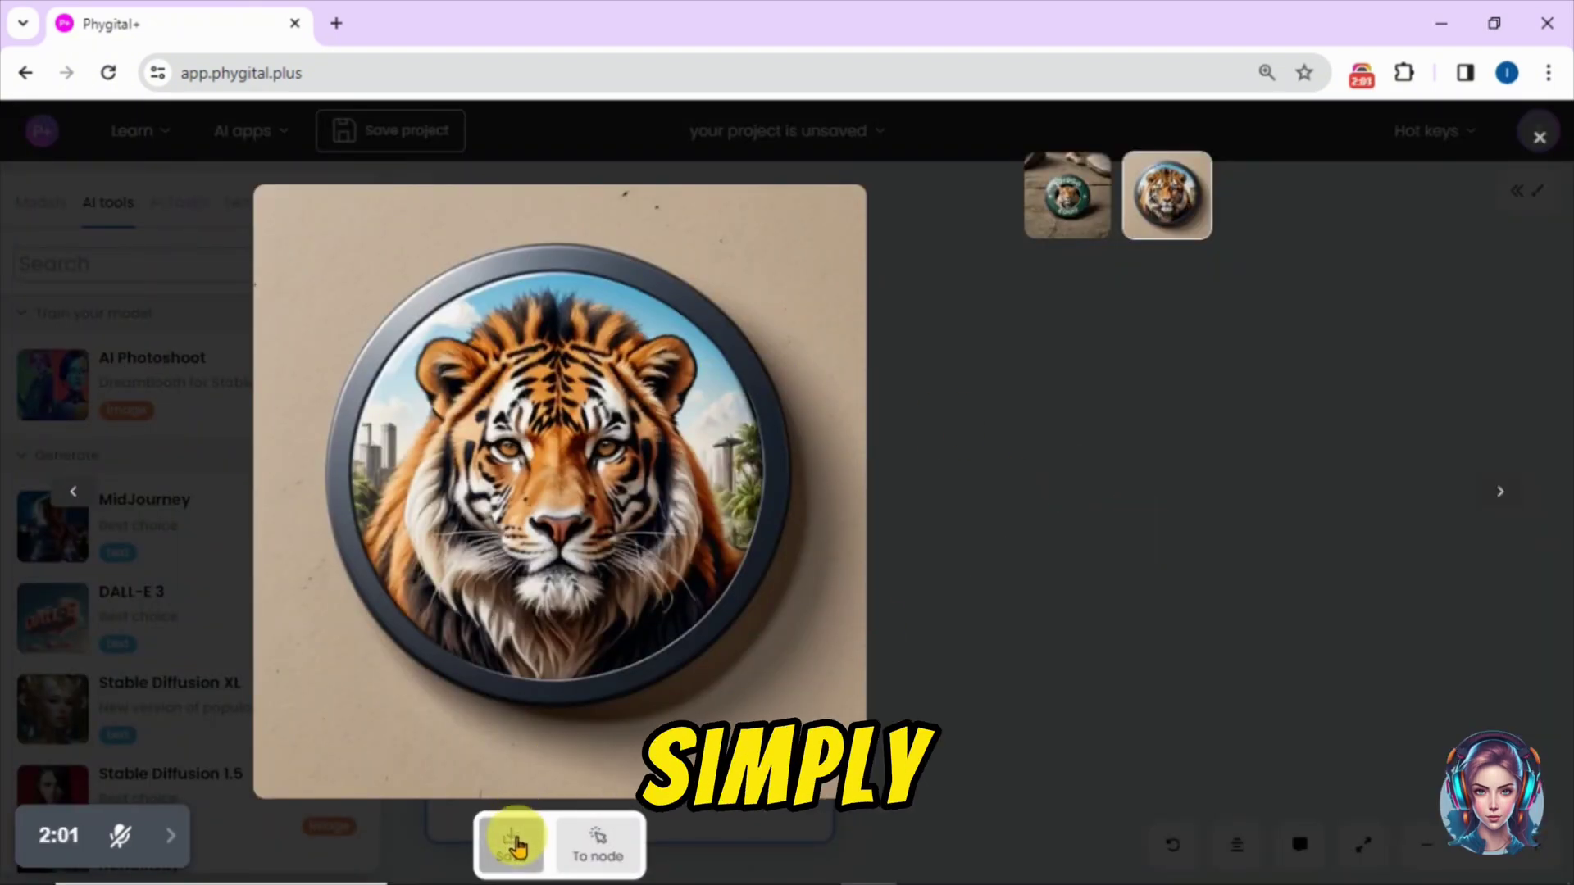
pyautogui.click(516, 840)
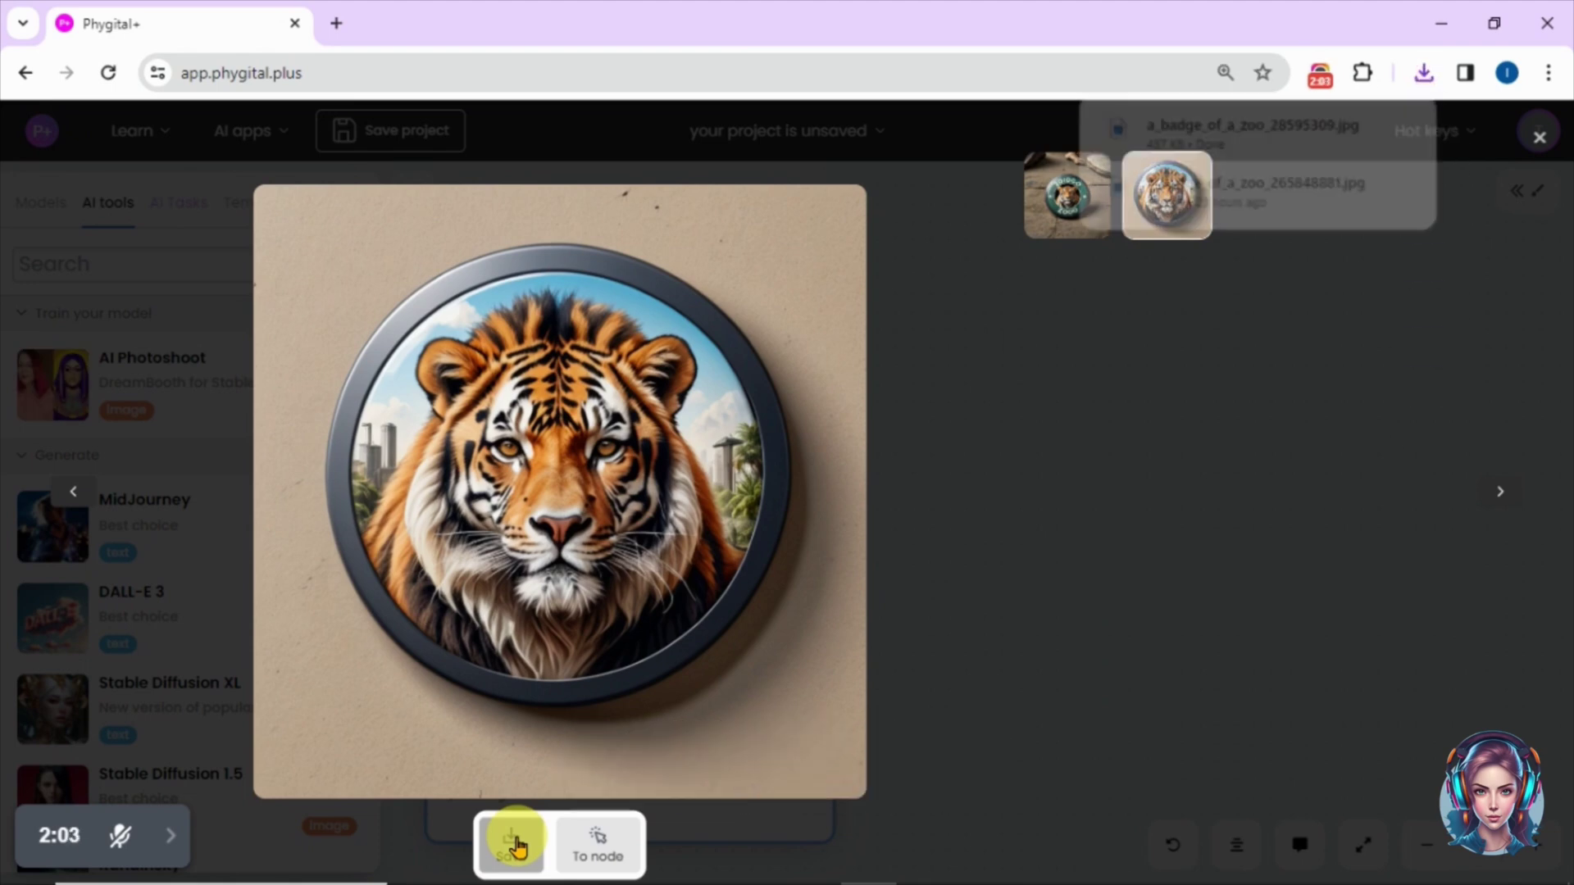
pyautogui.click(1060, 492)
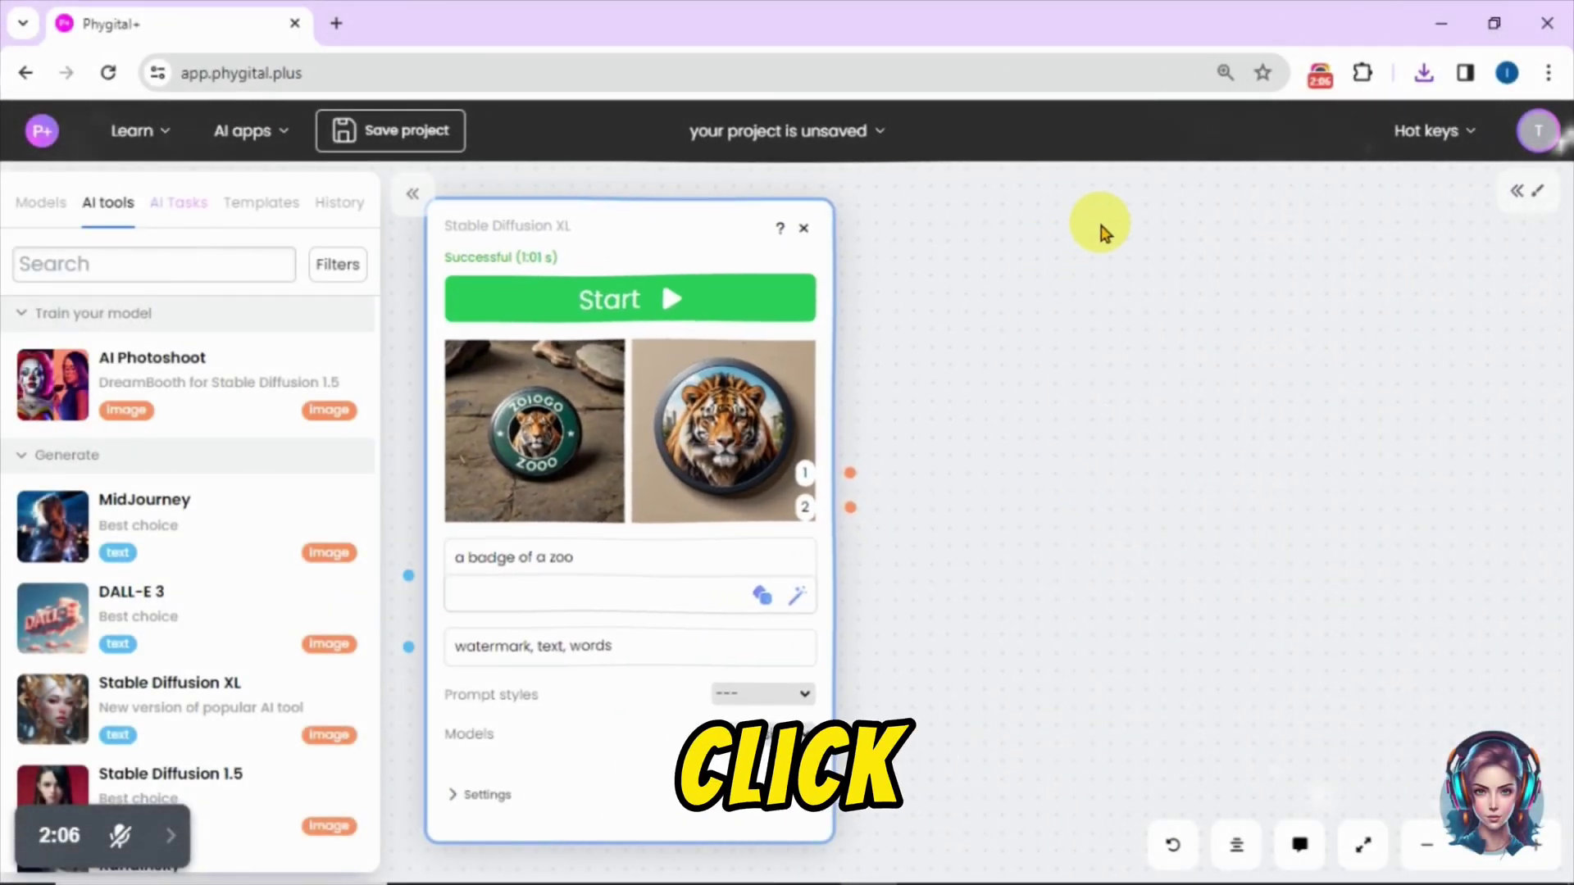
# Add a ControlNet XL node and connect the tiger badge output to its start image.
pyautogui.doubleClick(1101, 233)
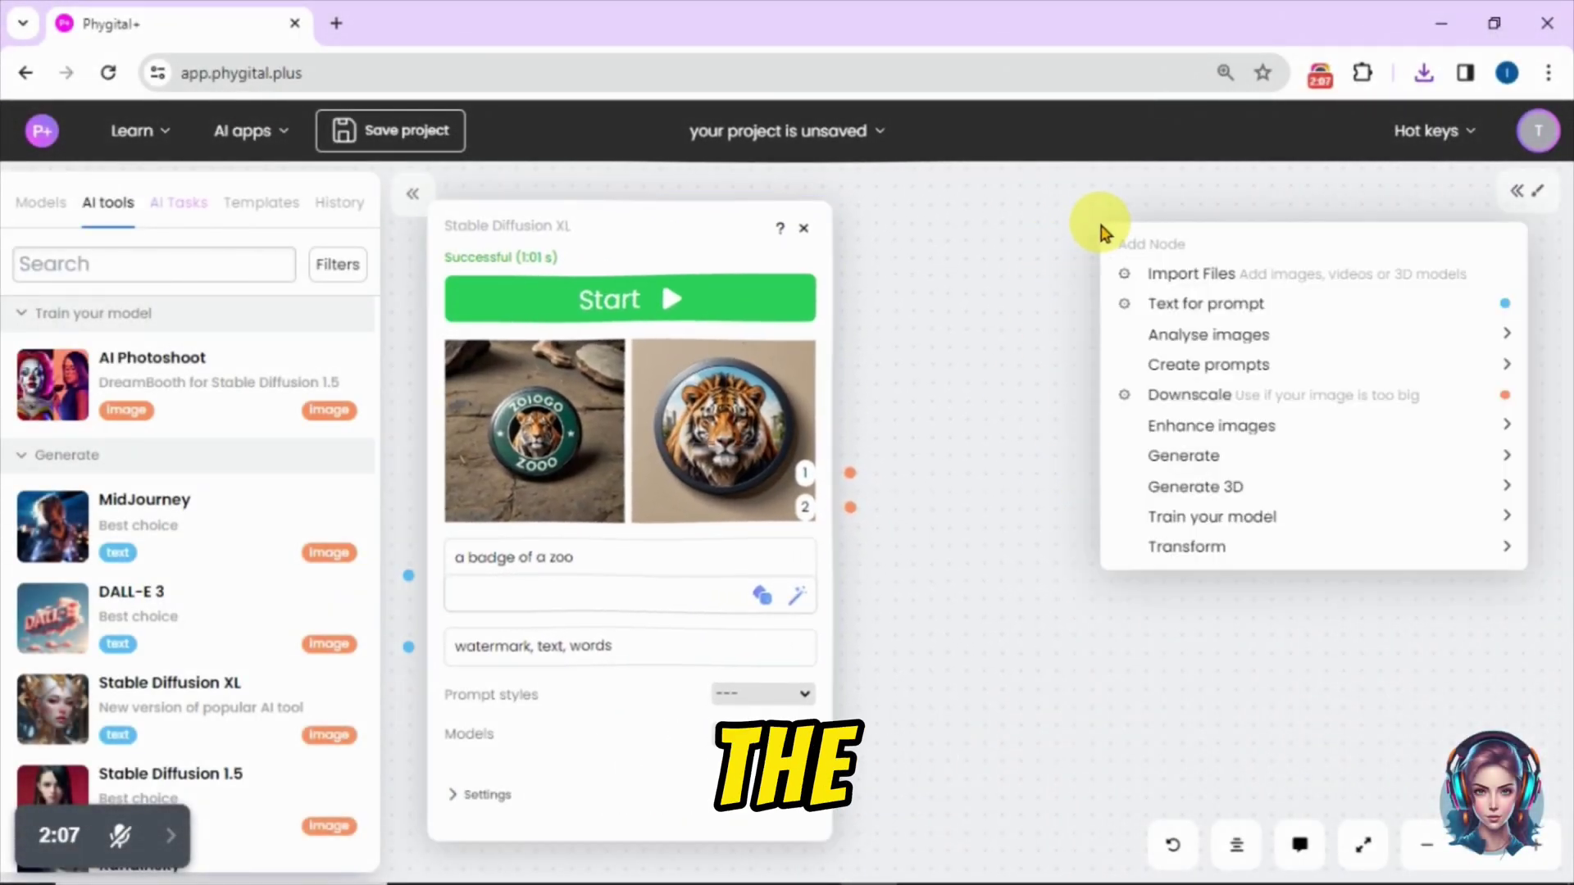
pyautogui.moveTo(1255, 565)
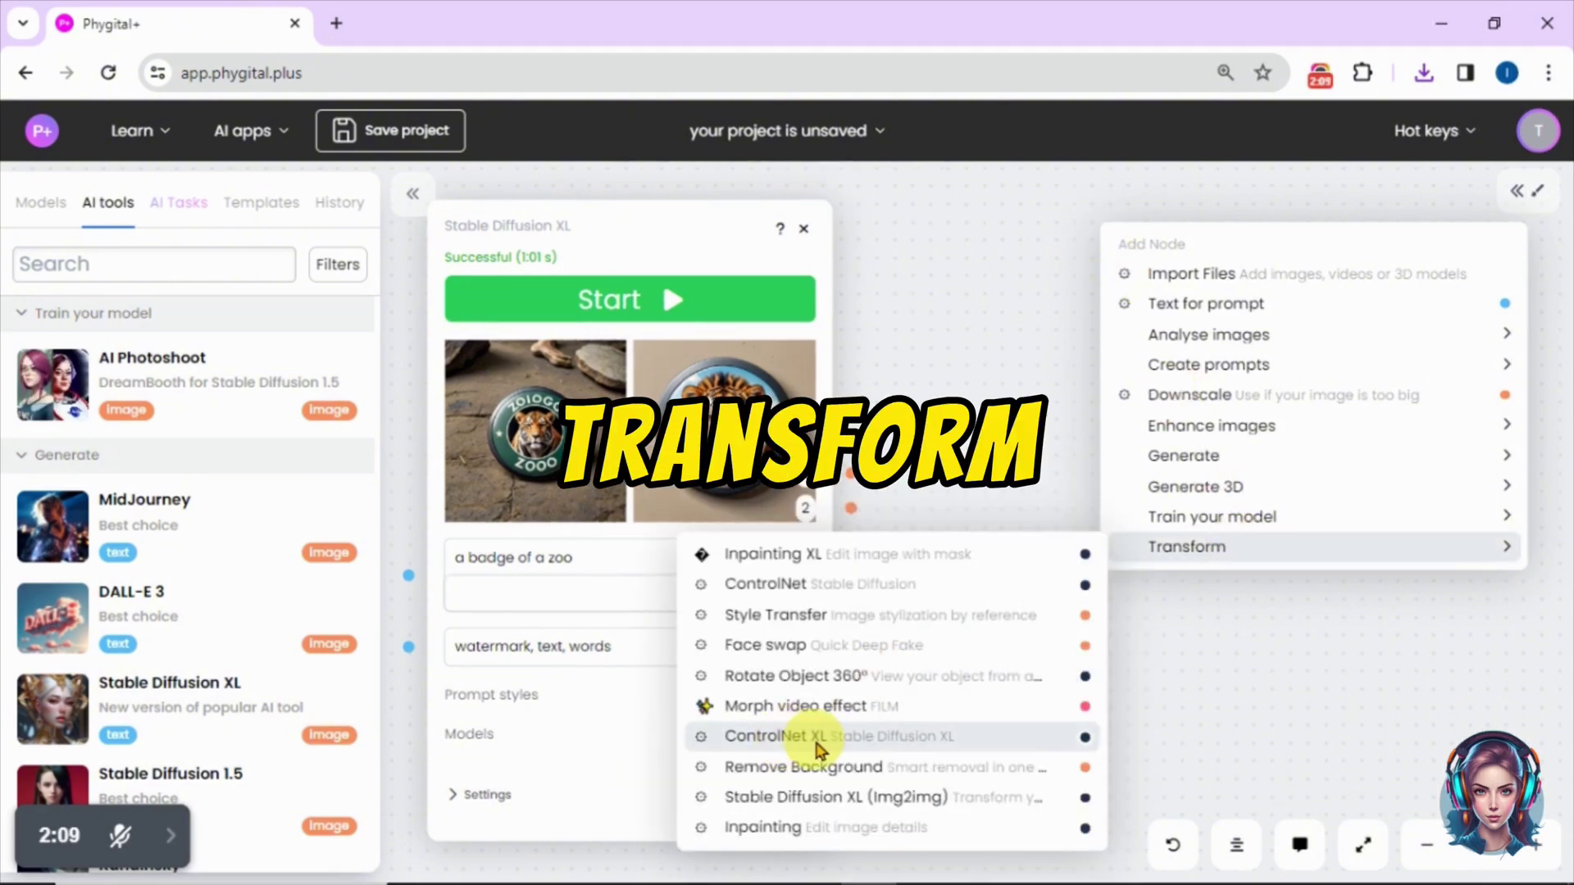
pyautogui.moveTo(836, 742)
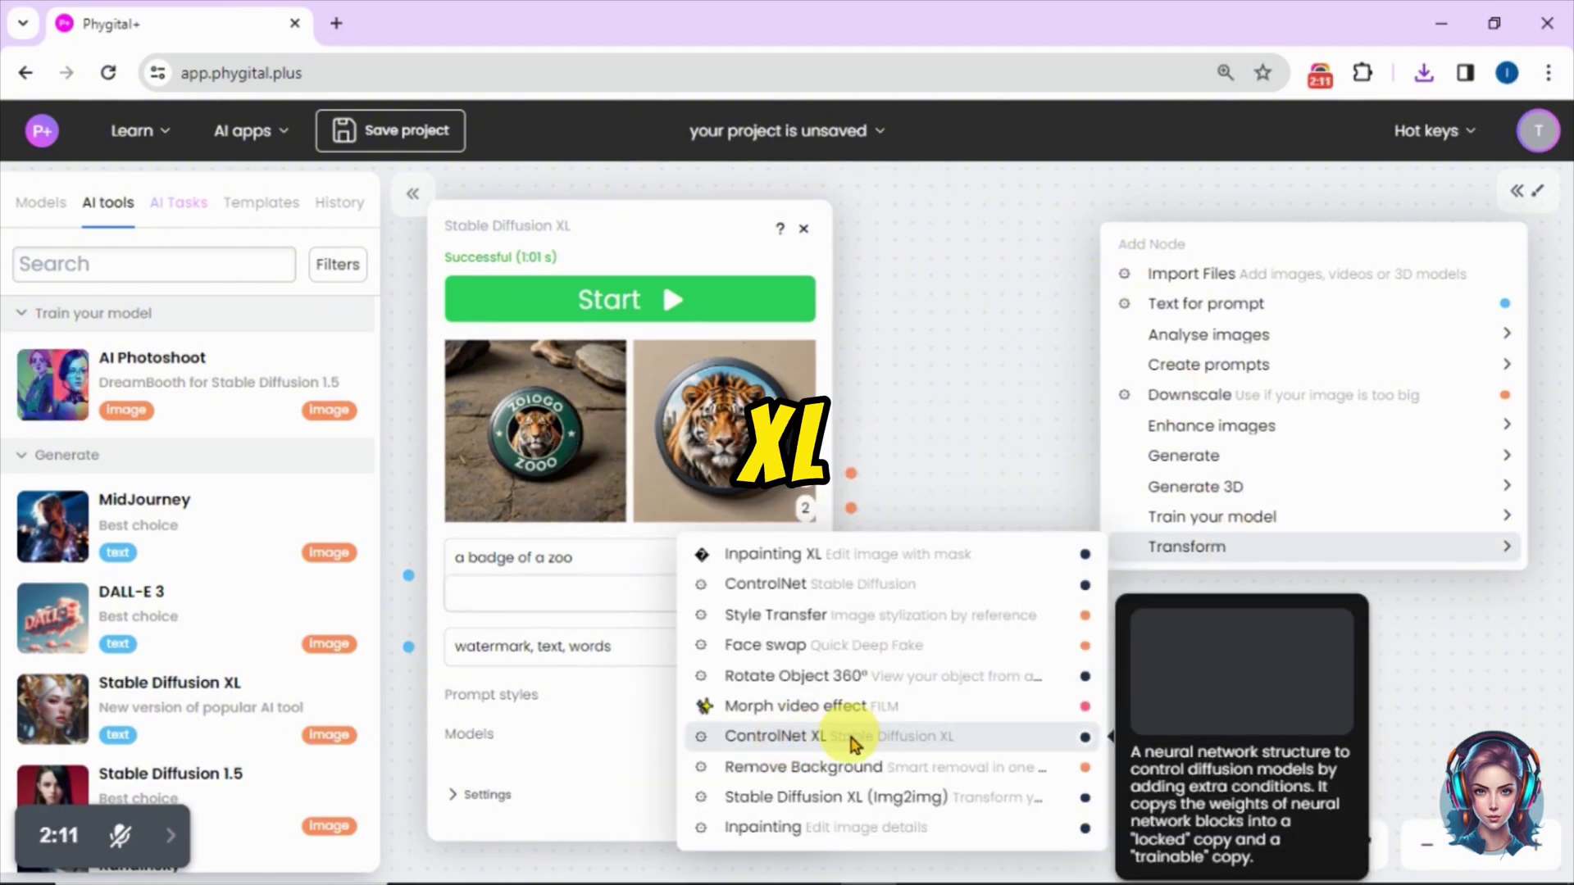
pyautogui.click(851, 743)
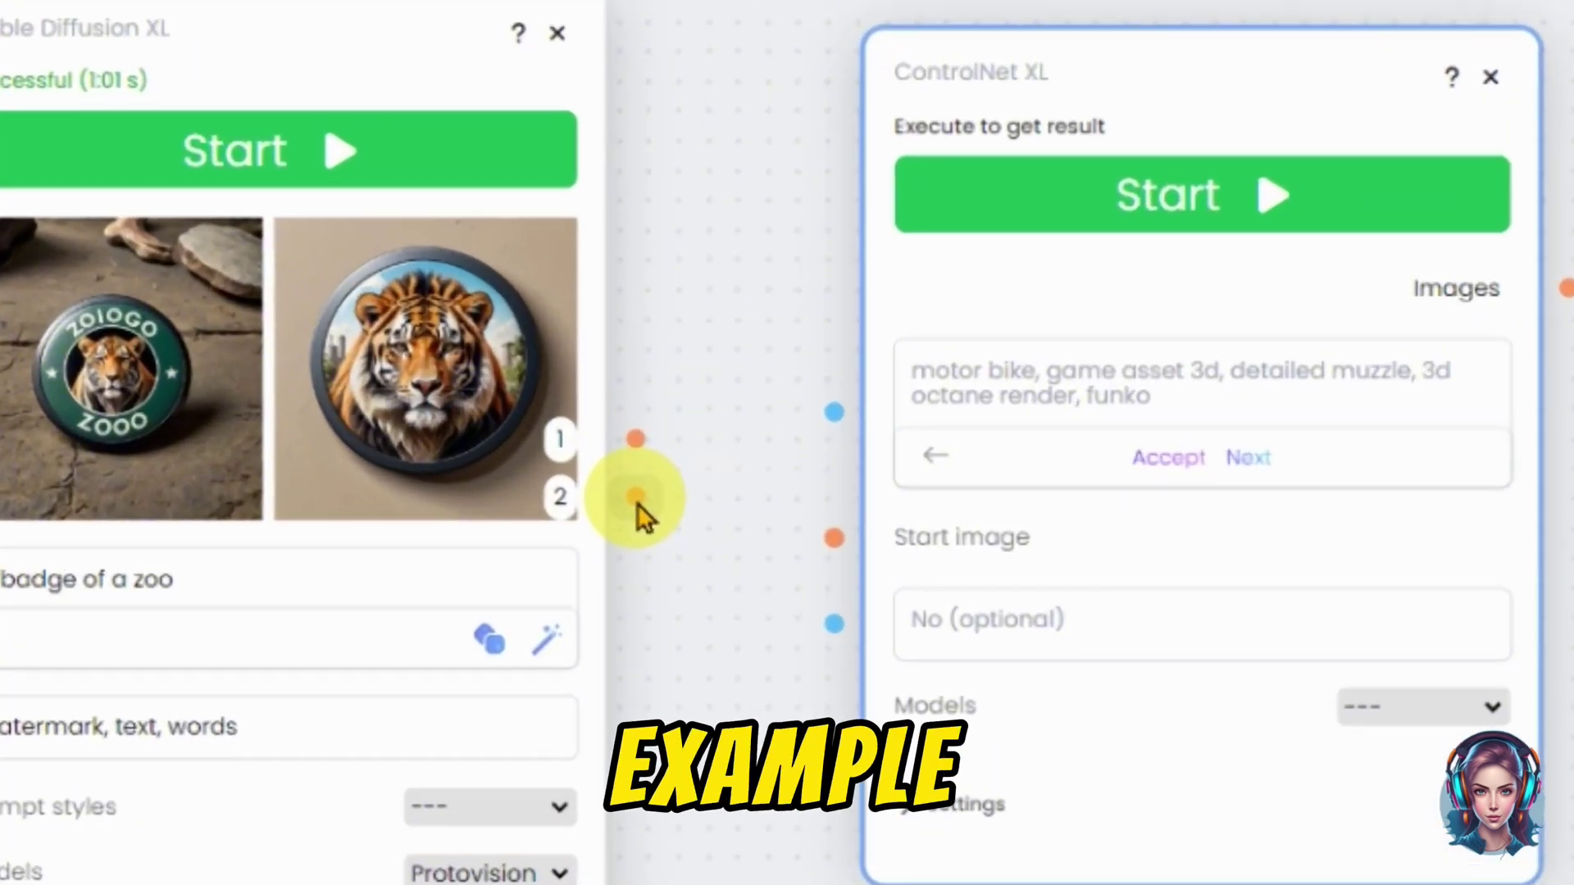
pyautogui.moveTo(852, 511); pyautogui.dragTo(907, 565)
pyautogui.moveTo(732, 602); pyautogui.dragTo(826, 566)
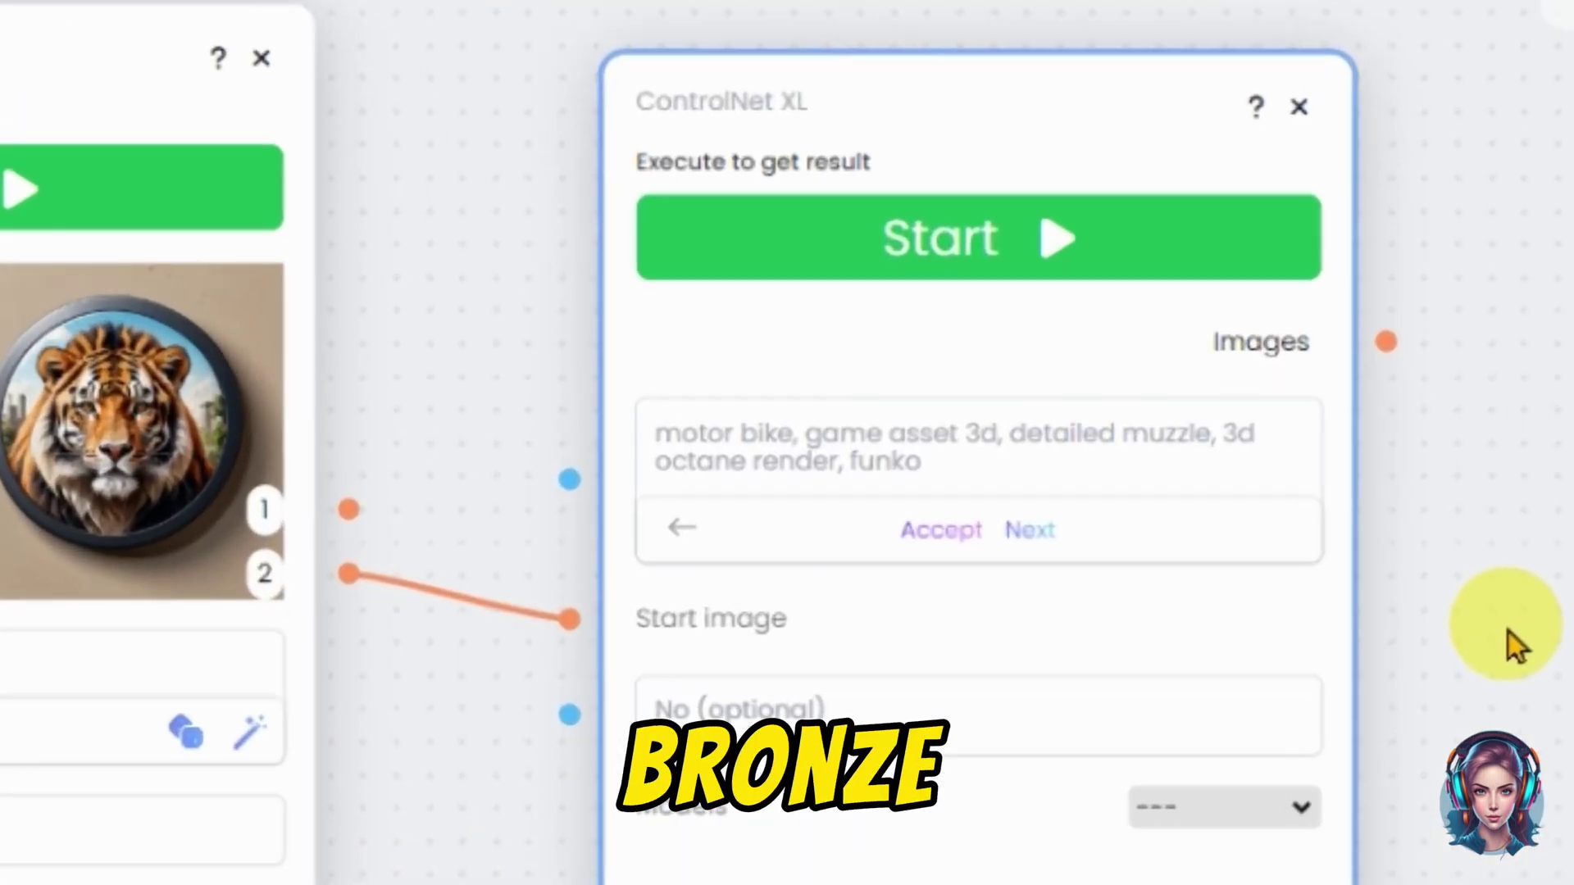
# Prompt ControlNet 'bronze, a badge of a zoo', reuse the 'text, words, watermark' negative prompt, and generate.
pyautogui.write('br')
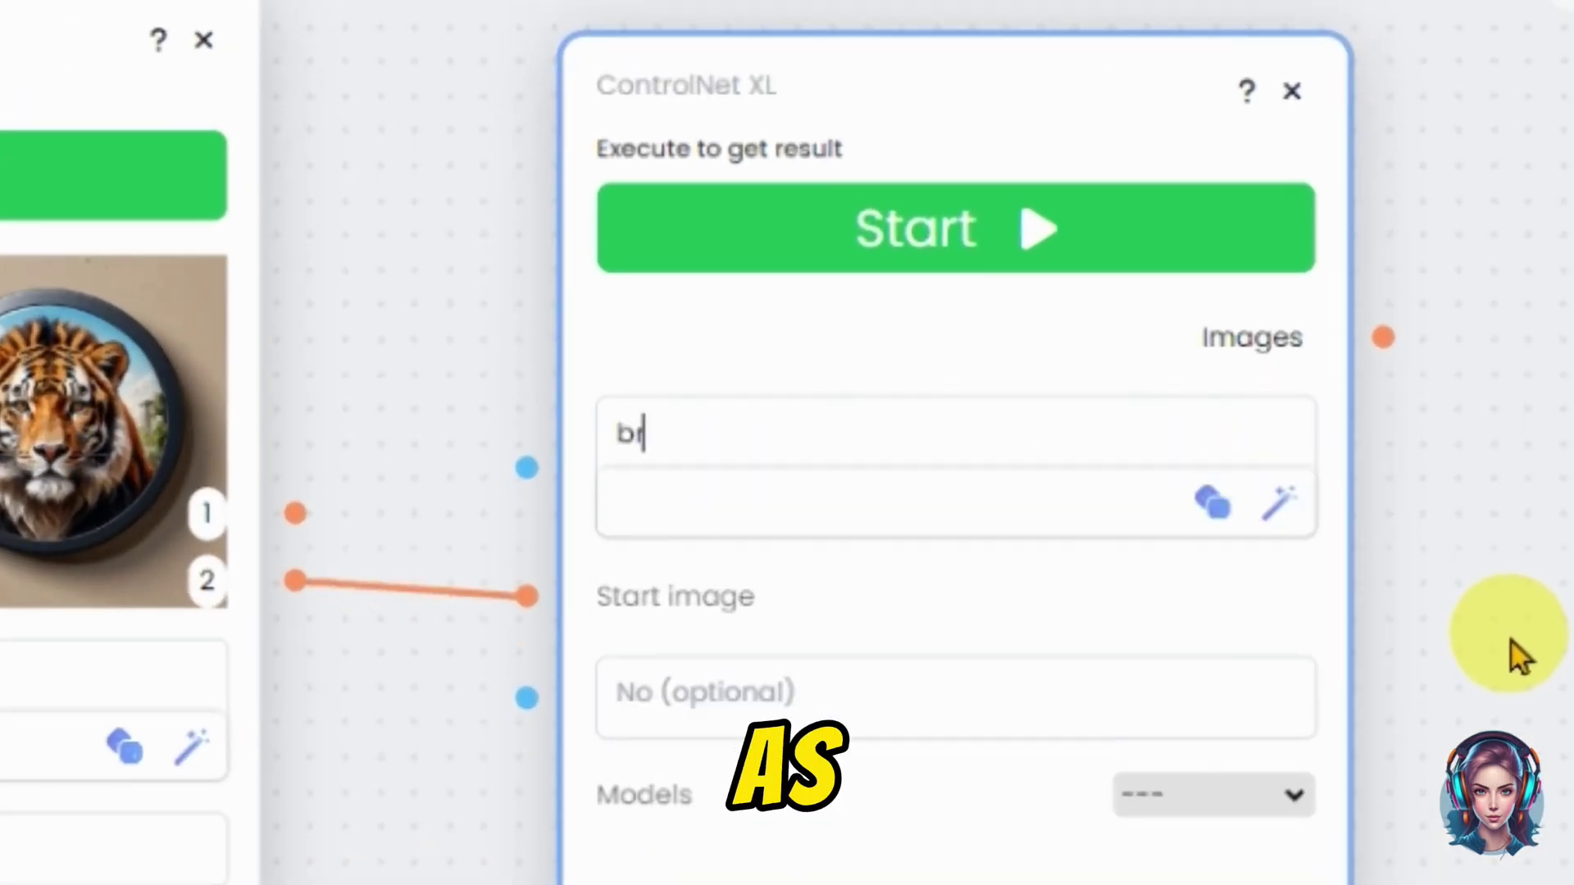
pyautogui.write('onze')
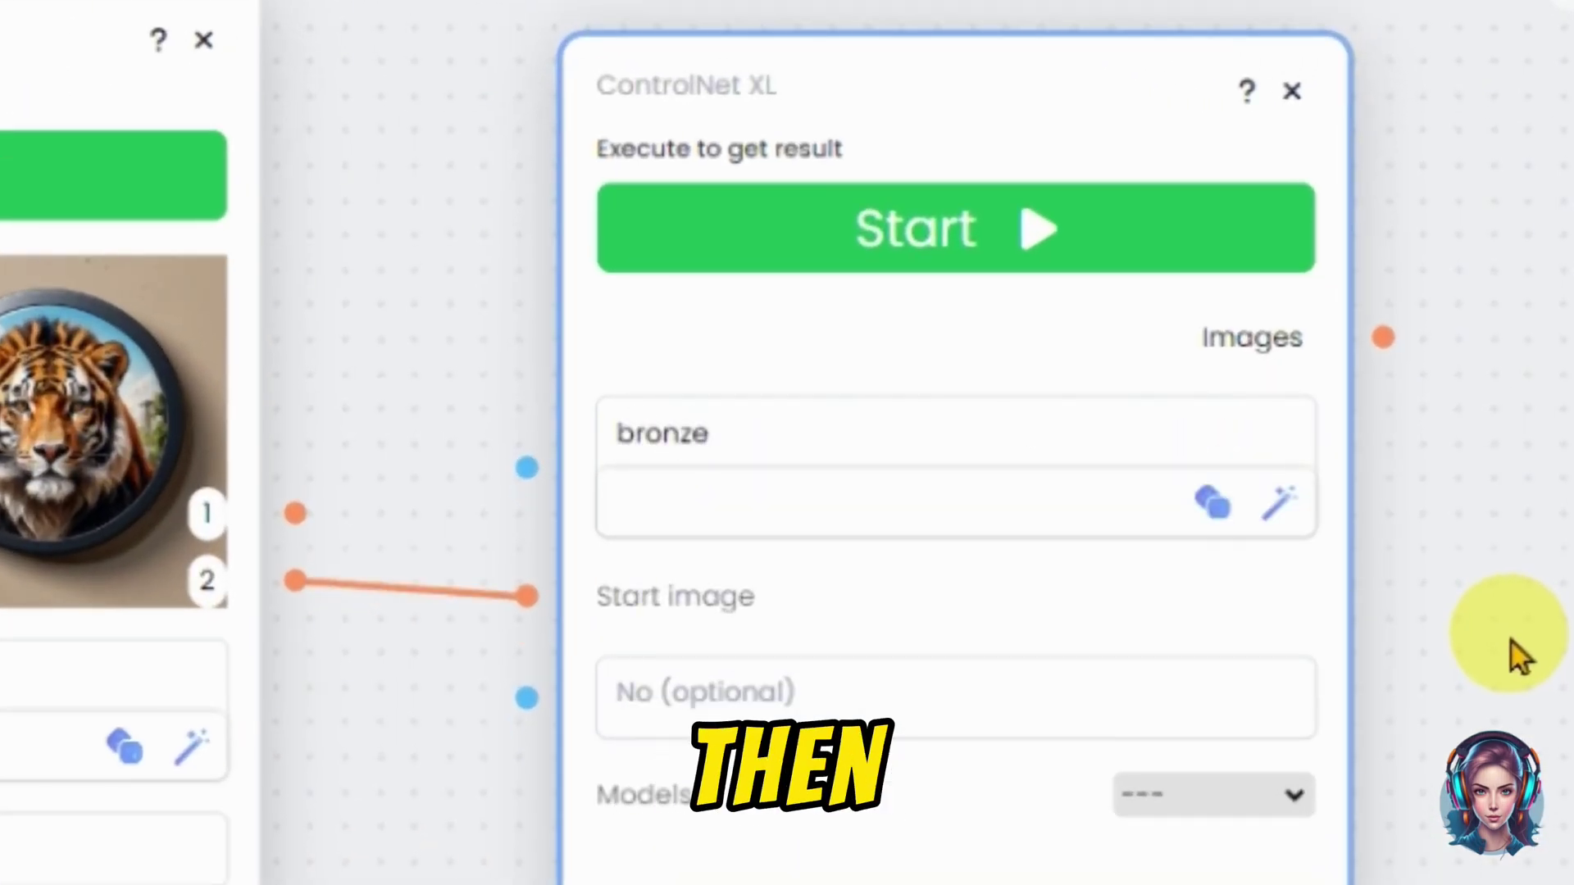
pyautogui.write(', a badge of a zod')
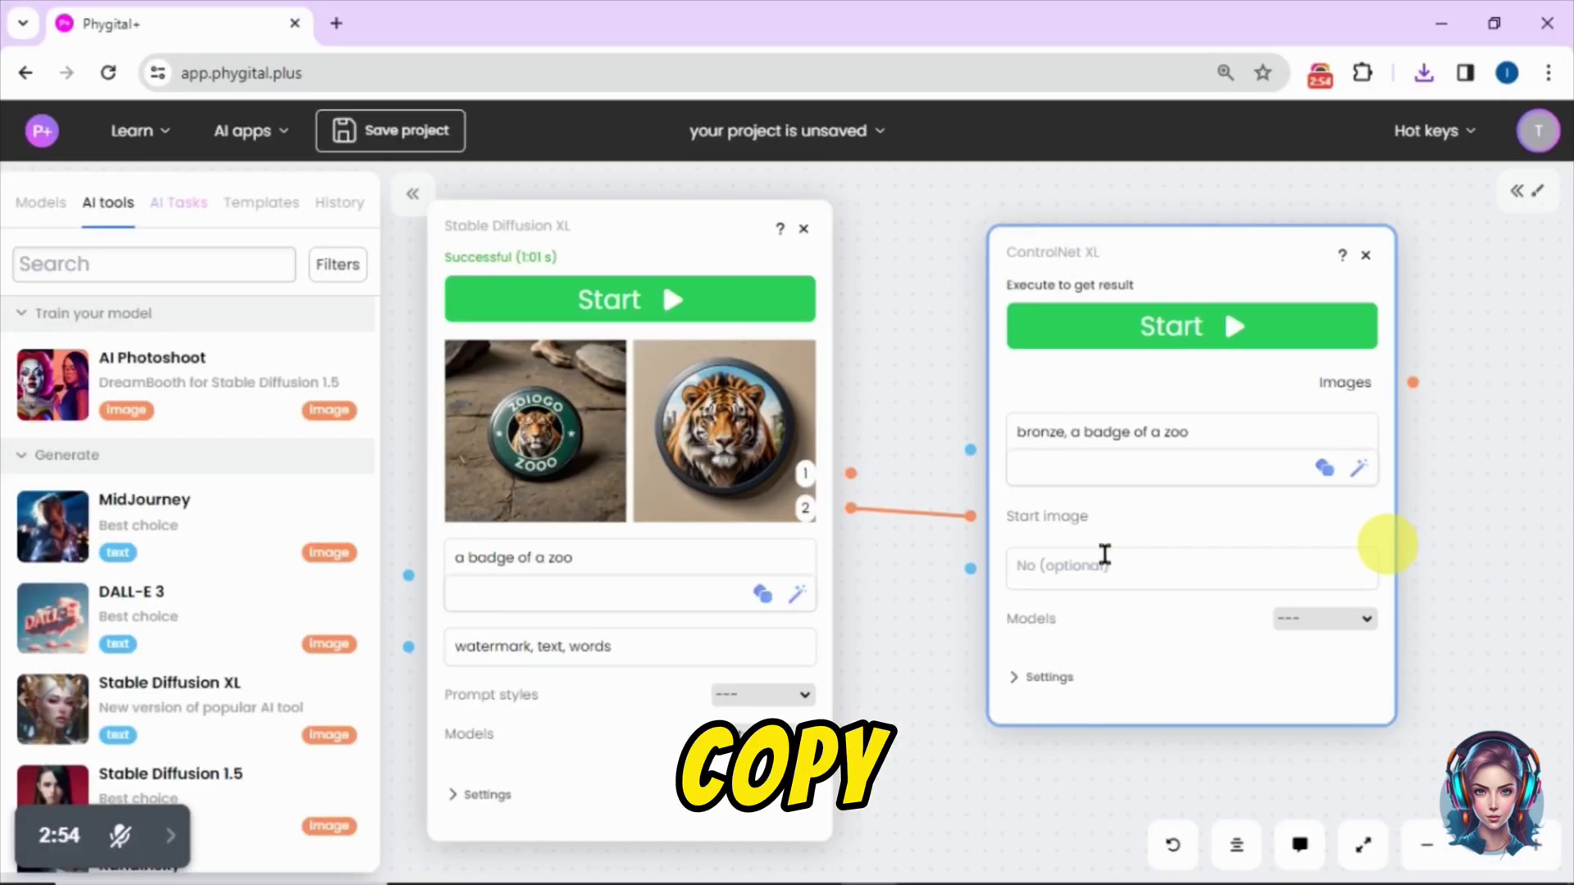
pyautogui.tripleClick(574, 642)
pyautogui.hotkey('ctrl', 'c')
pyautogui.click(1103, 555)
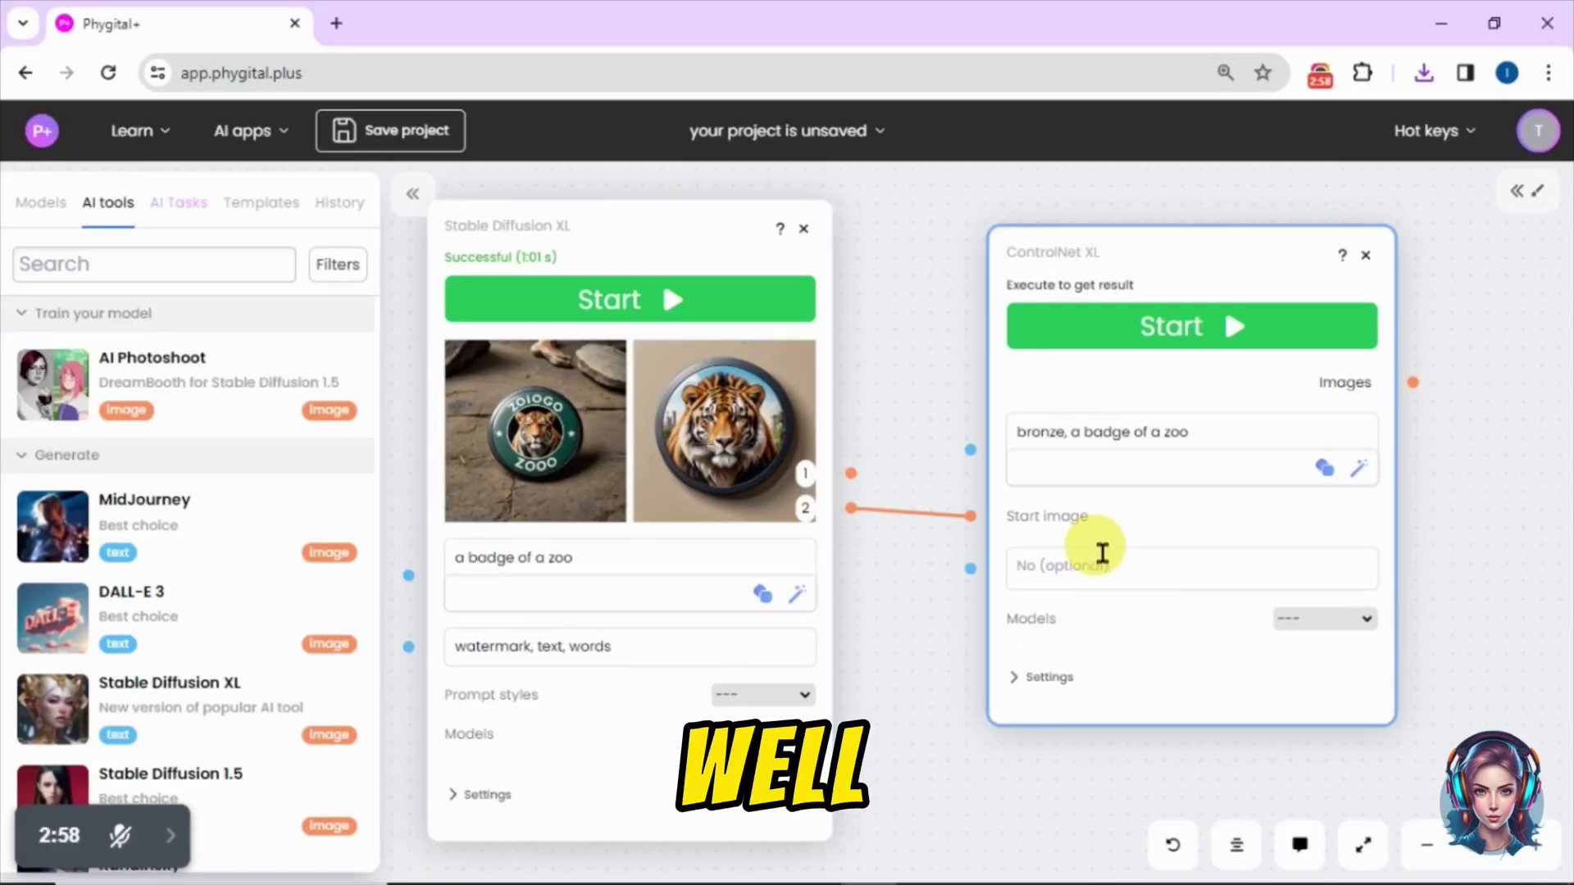
pyautogui.hotkey('ctrl', 'v')
pyautogui.click(1142, 341)
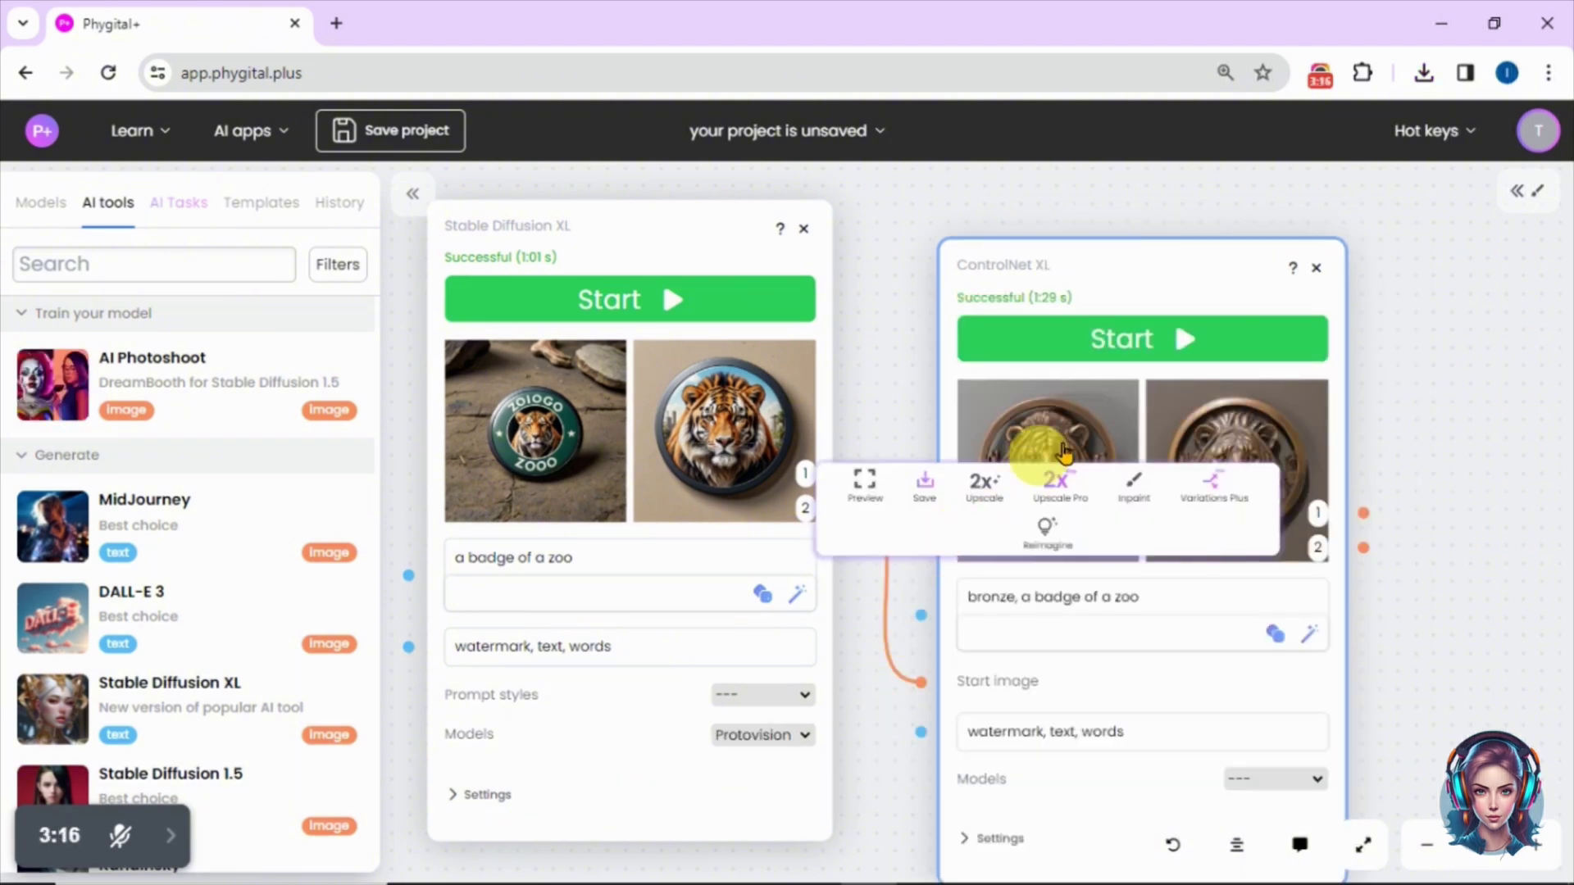
pyautogui.click(1121, 410)
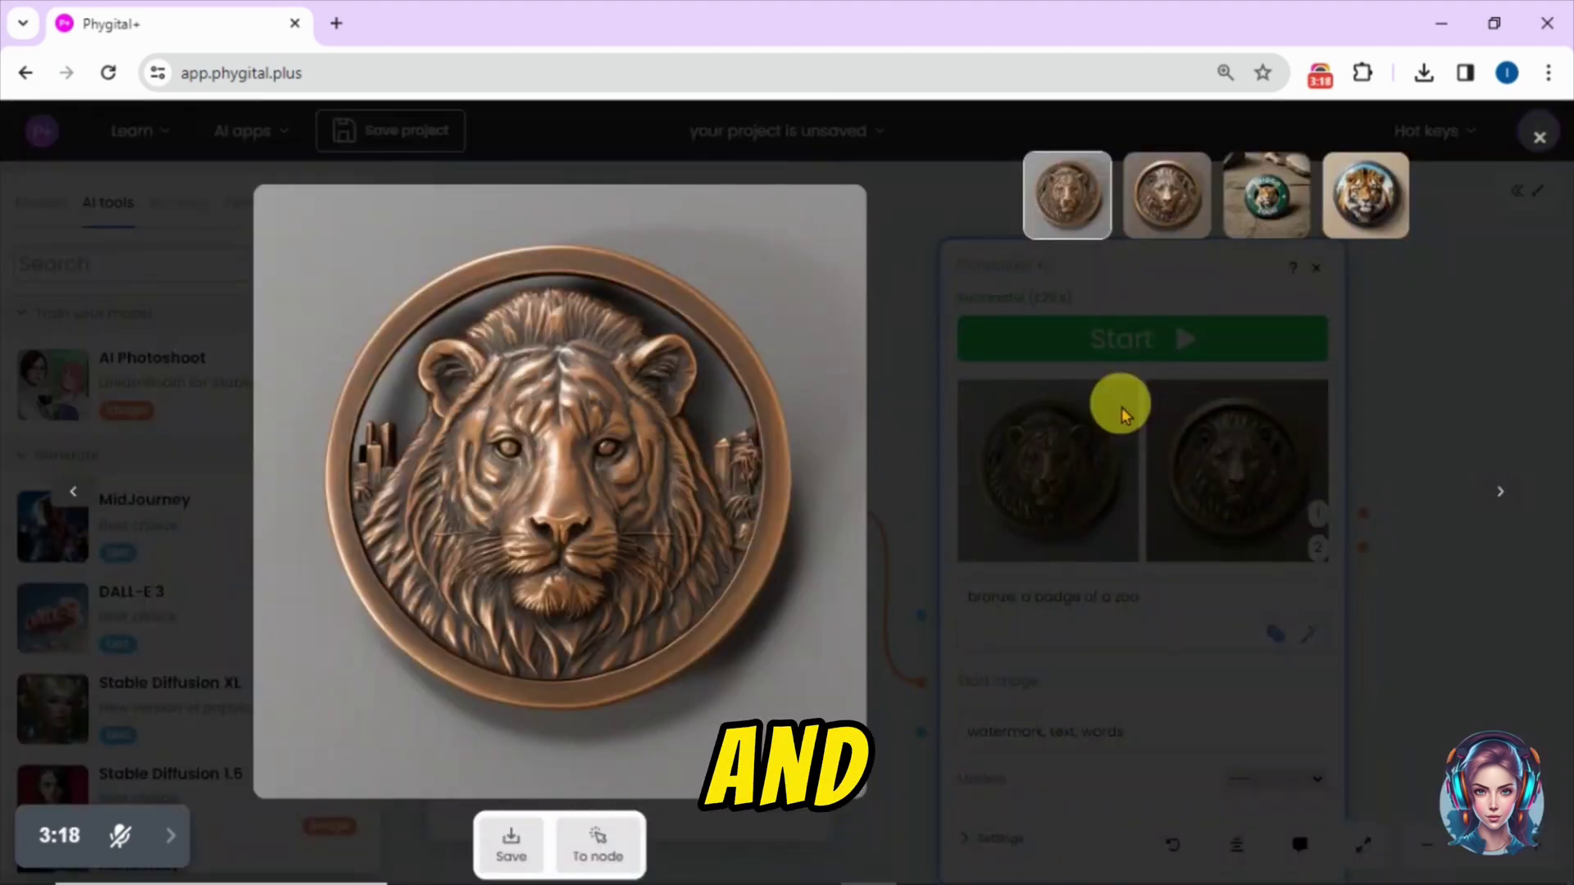
# Compare the darker and brighter bronze badge results at full size.
pyautogui.click(1182, 199)
pyautogui.click(1088, 194)
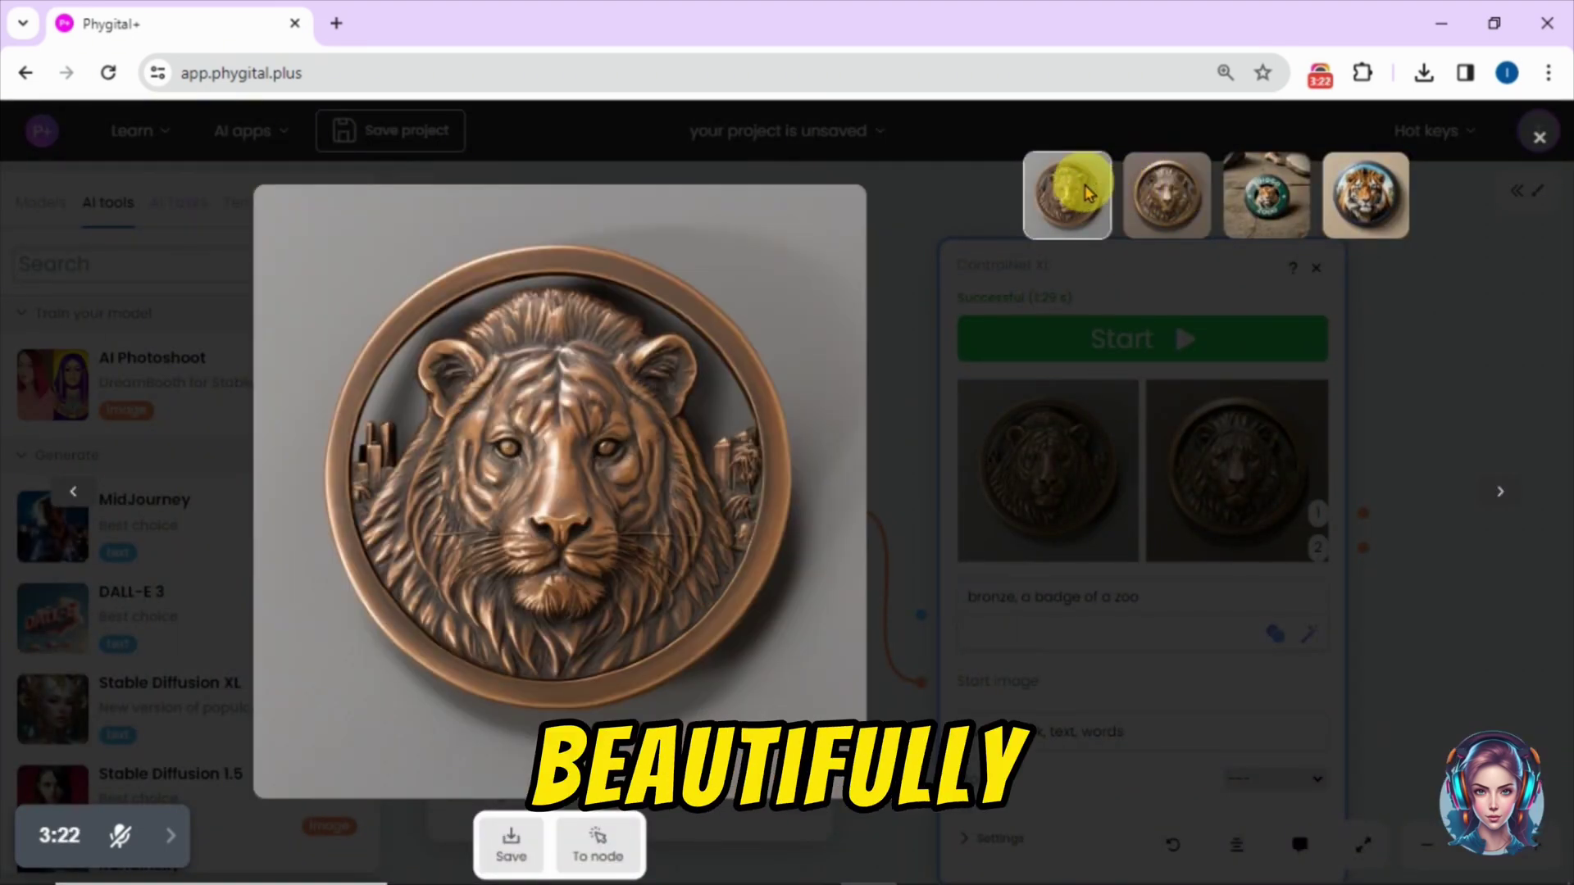
pyautogui.click(1175, 201)
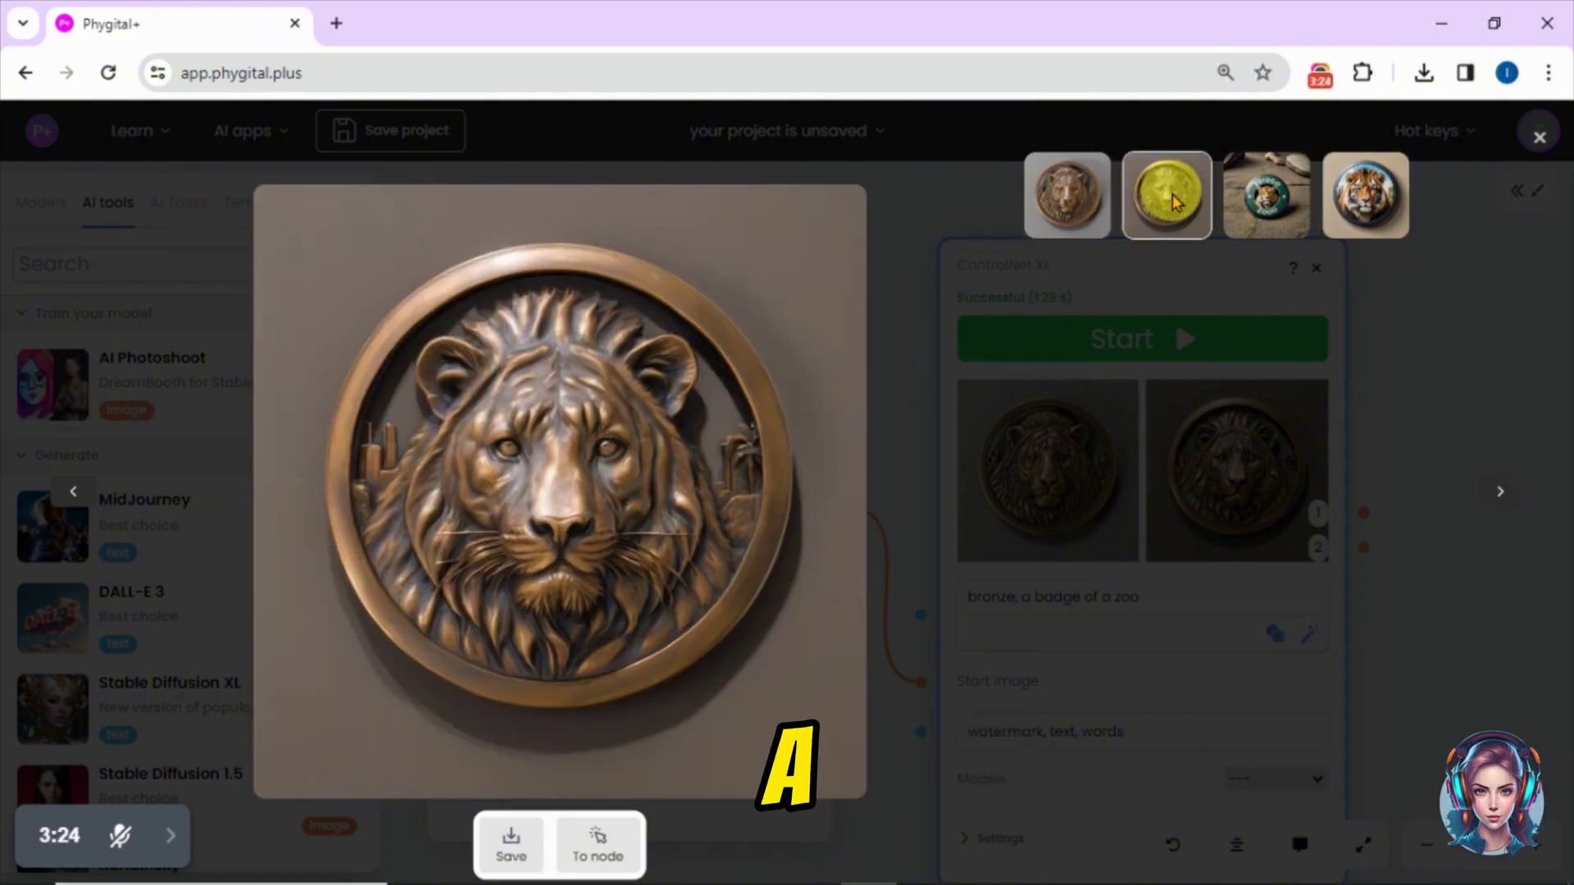
pyautogui.click(1074, 211)
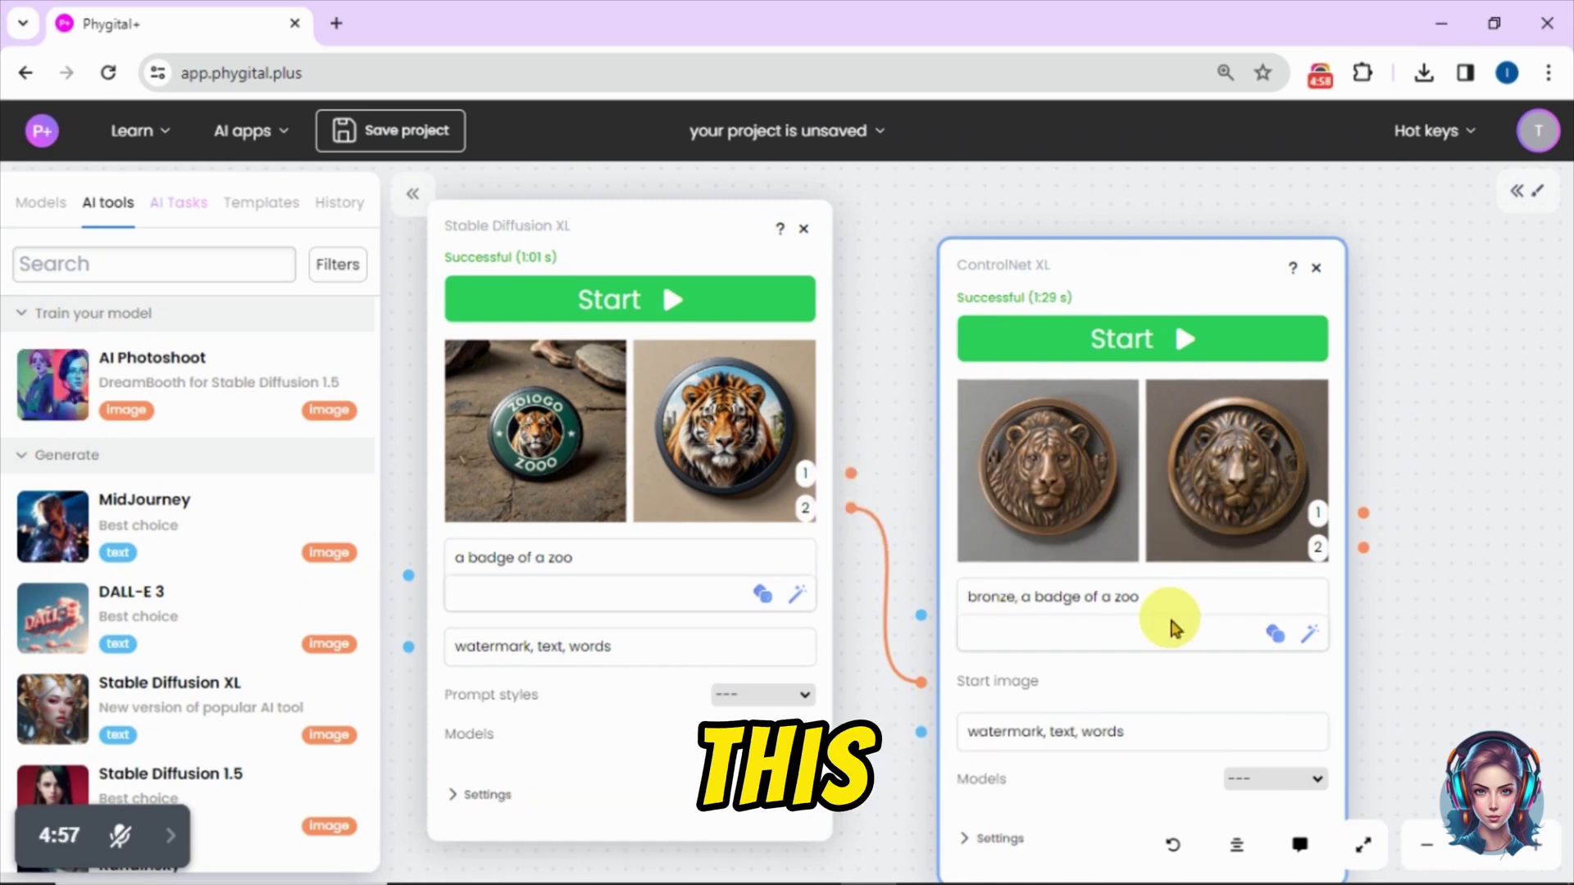
# Rearrange the existing nodes and add a new ControlNet XL node on the right.
pyautogui.click(411, 195)
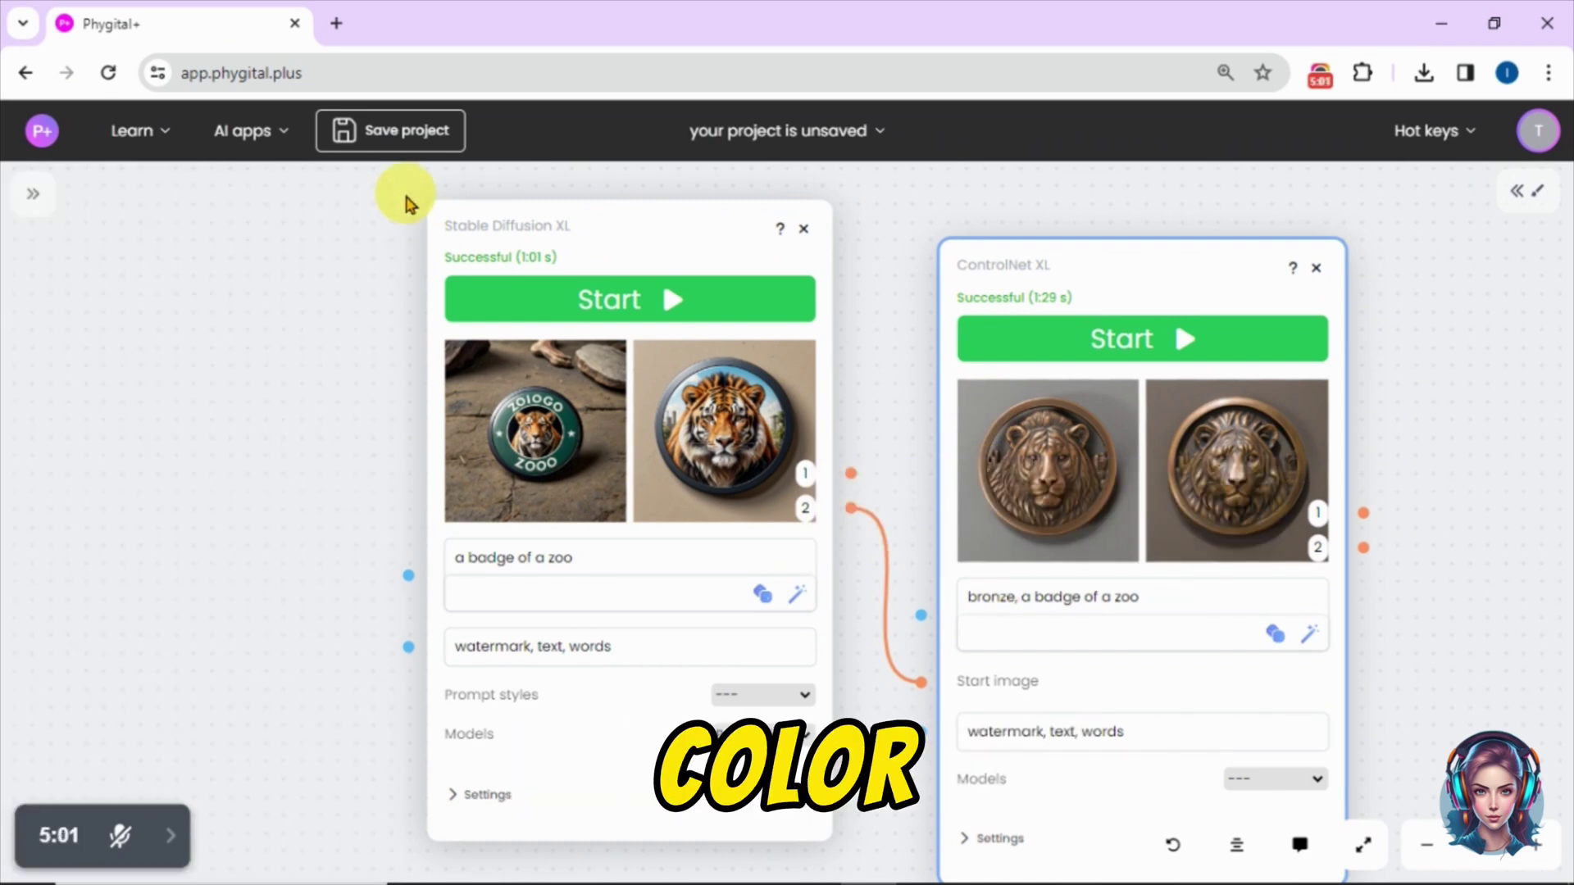
pyautogui.click(495, 233)
pyautogui.moveTo(496, 233); pyautogui.dragTo(171, 241)
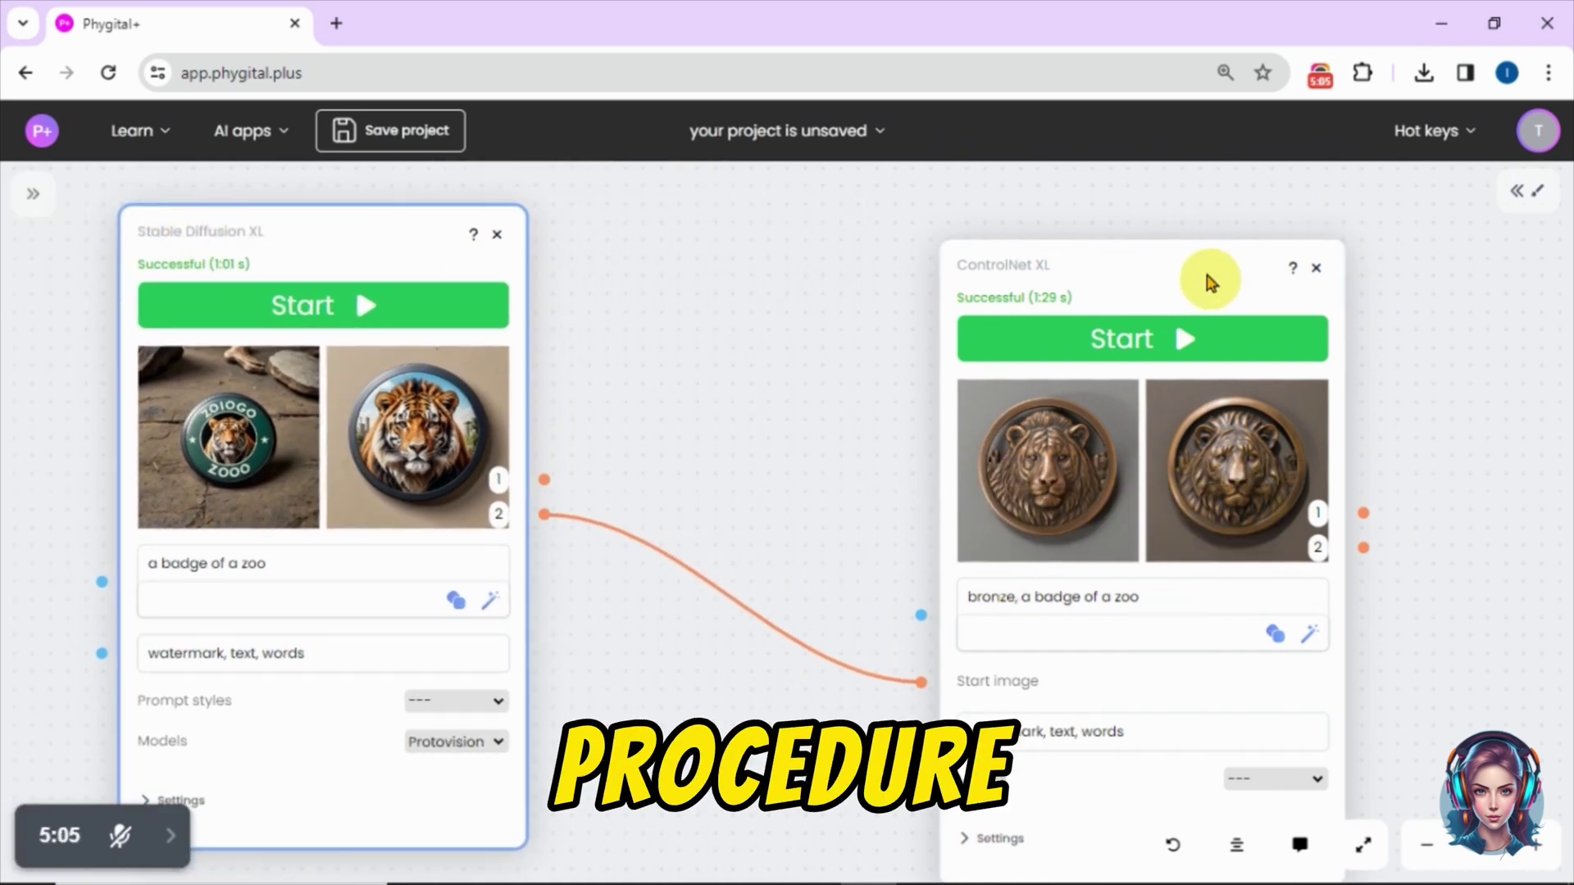
pyautogui.moveTo(1206, 278); pyautogui.dragTo(889, 257)
pyautogui.rightClick(1230, 242)
pyautogui.moveTo(1314, 555)
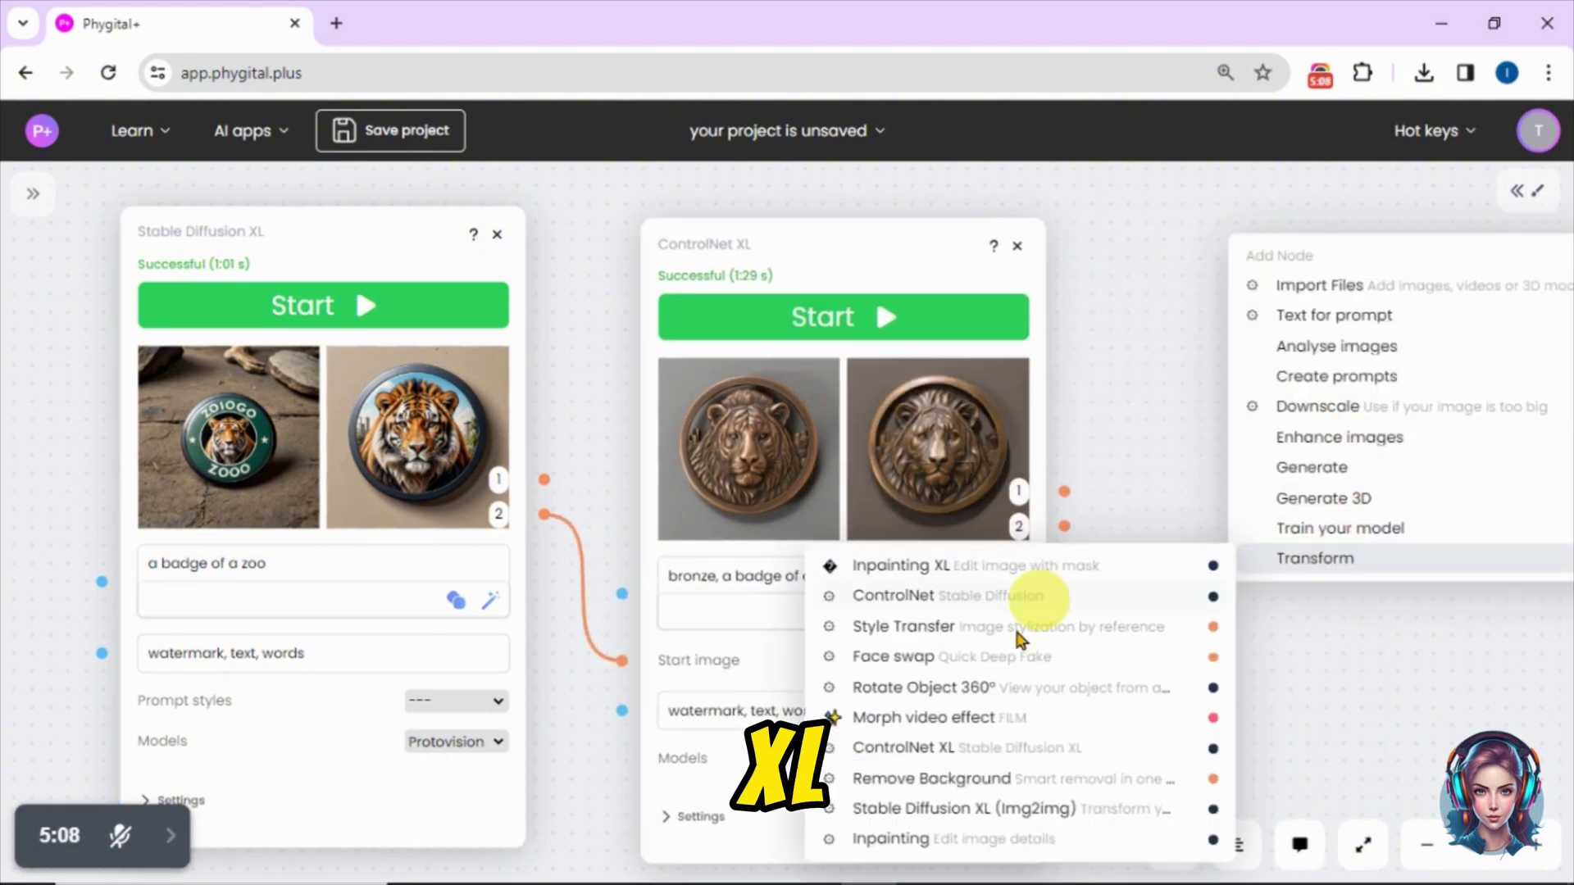
pyautogui.click(910, 749)
pyautogui.moveTo(1000, 644); pyautogui.dragTo(1370, 254)
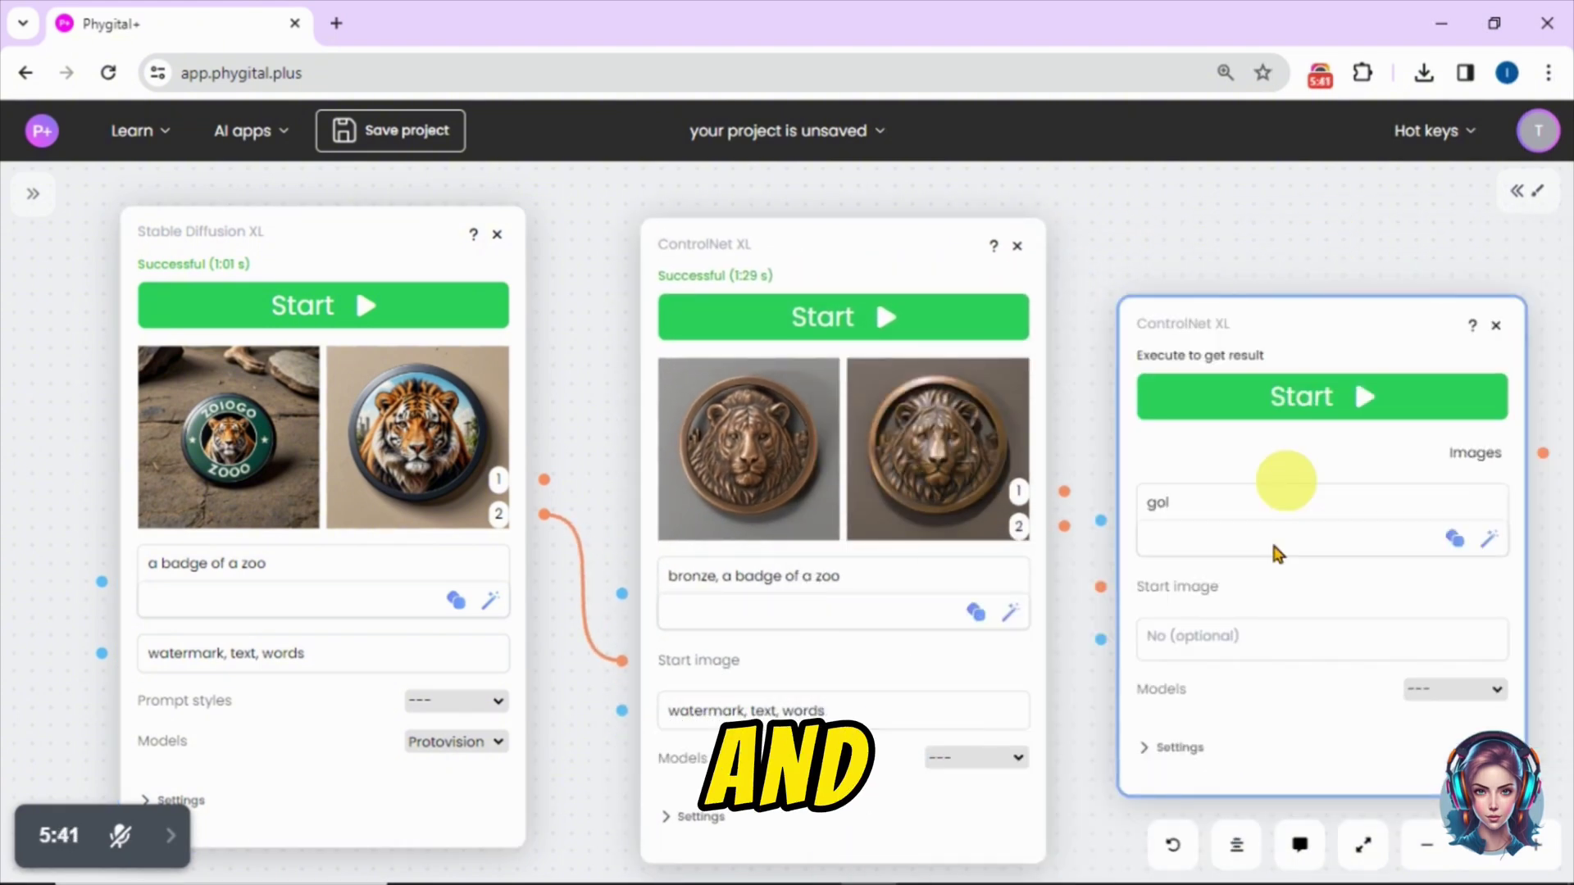
# Prompt the new node 'gold, a badge of a zoo', feed it output 2, and generate.
pyautogui.moveTo(149, 563); pyautogui.dragTo(282, 564)
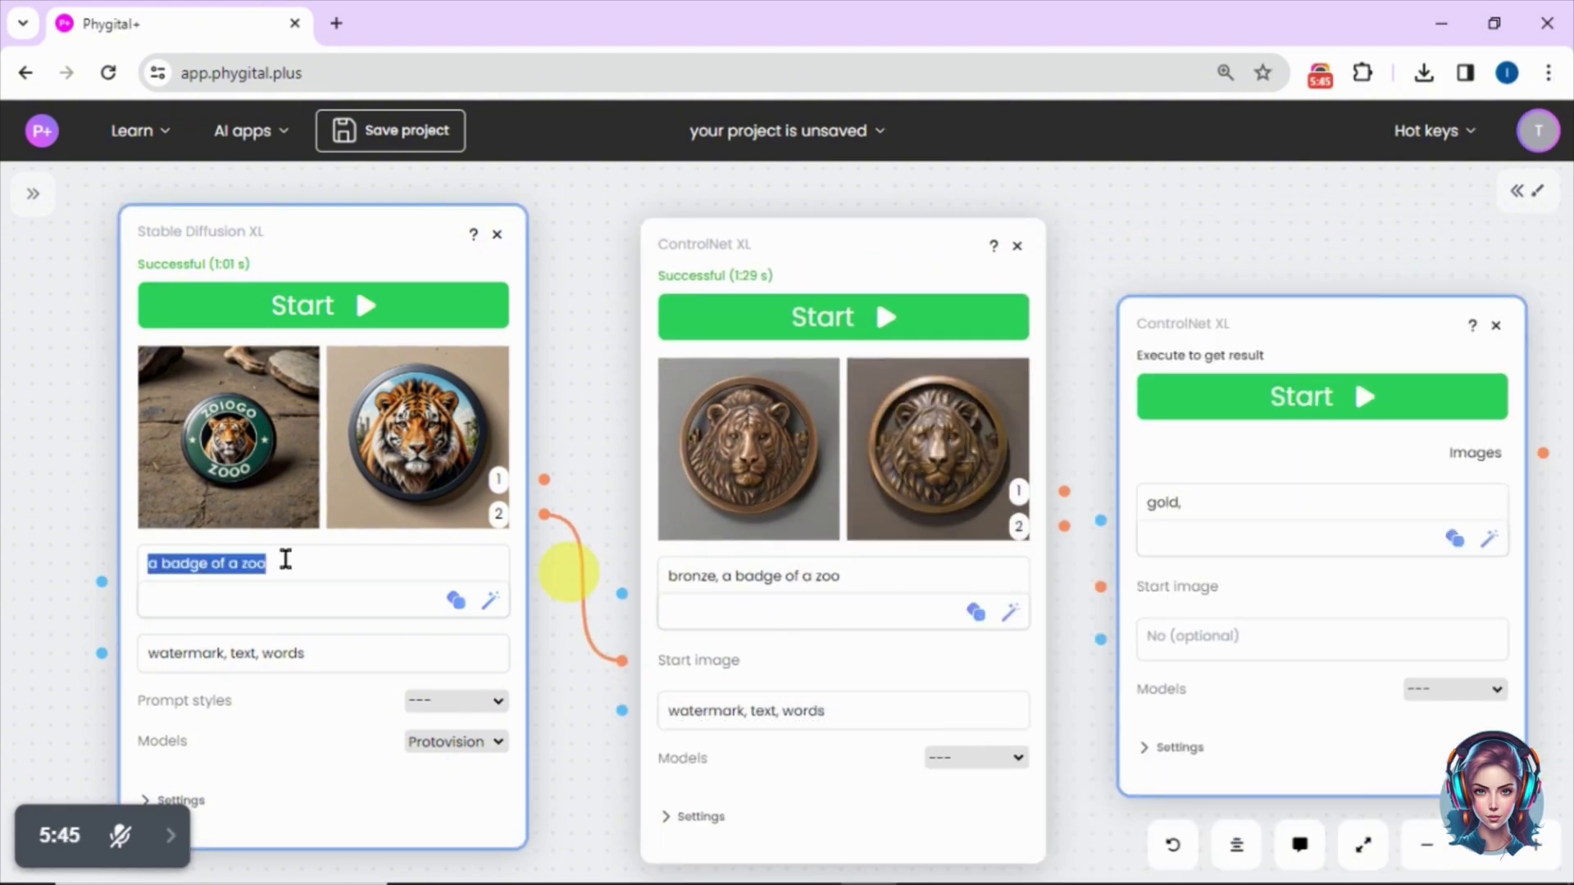
pyautogui.hotkey('ctrl', 'c')
pyautogui.click(1189, 504)
pyautogui.hotkey('ctrl', 'v')
pyautogui.moveTo(543, 514); pyautogui.dragTo(1101, 587)
pyautogui.click(1246, 401)
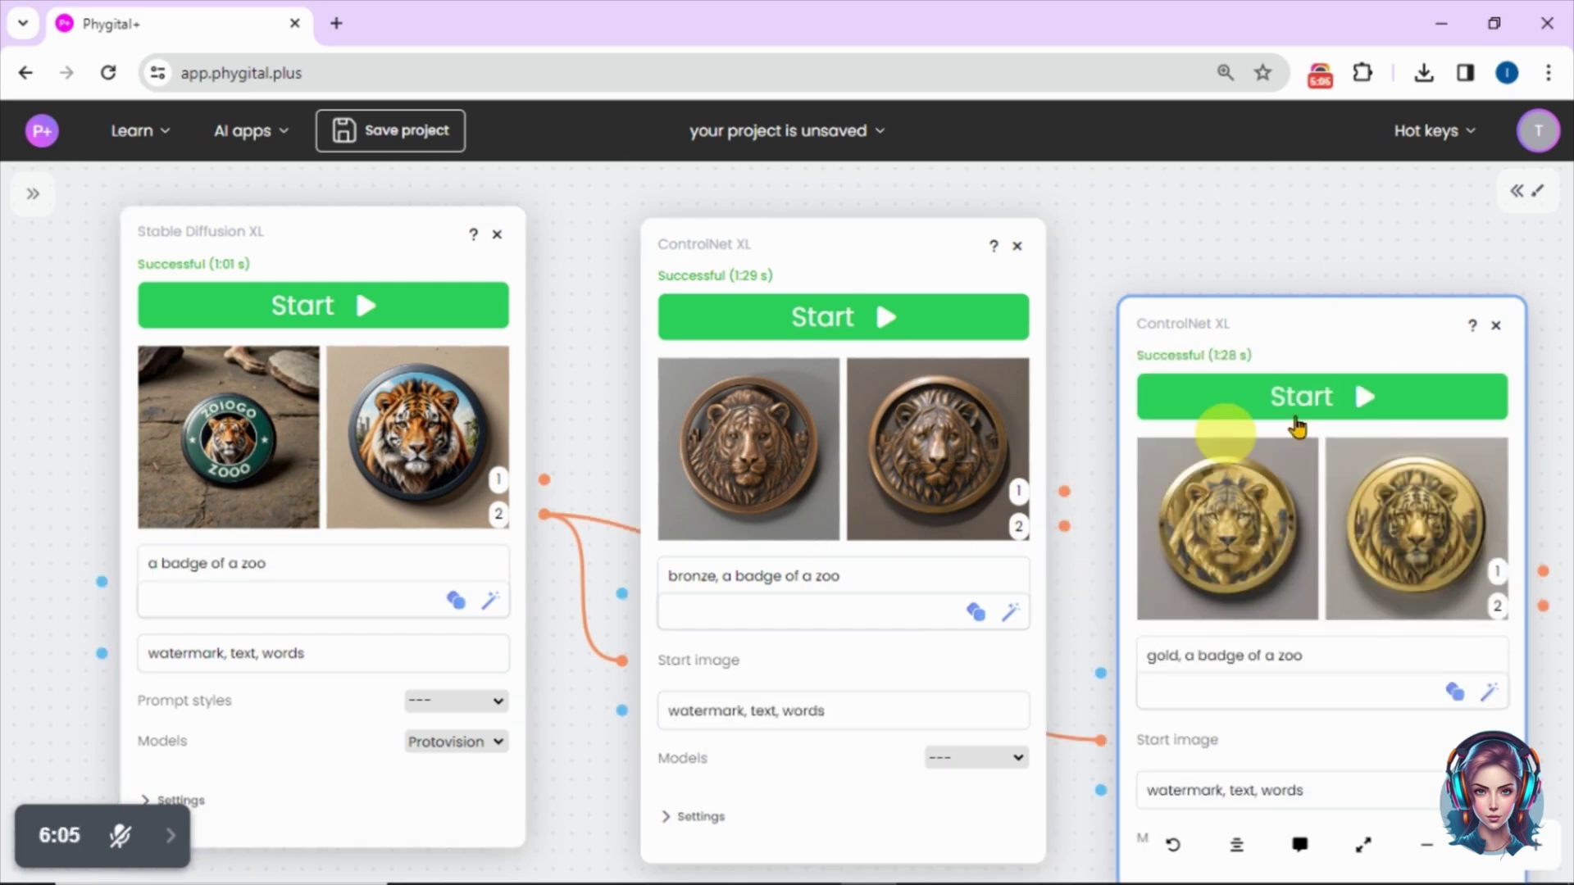
# Save the second gold badge as a JPG from the enlarged view, then close it.
pyautogui.click(1245, 478)
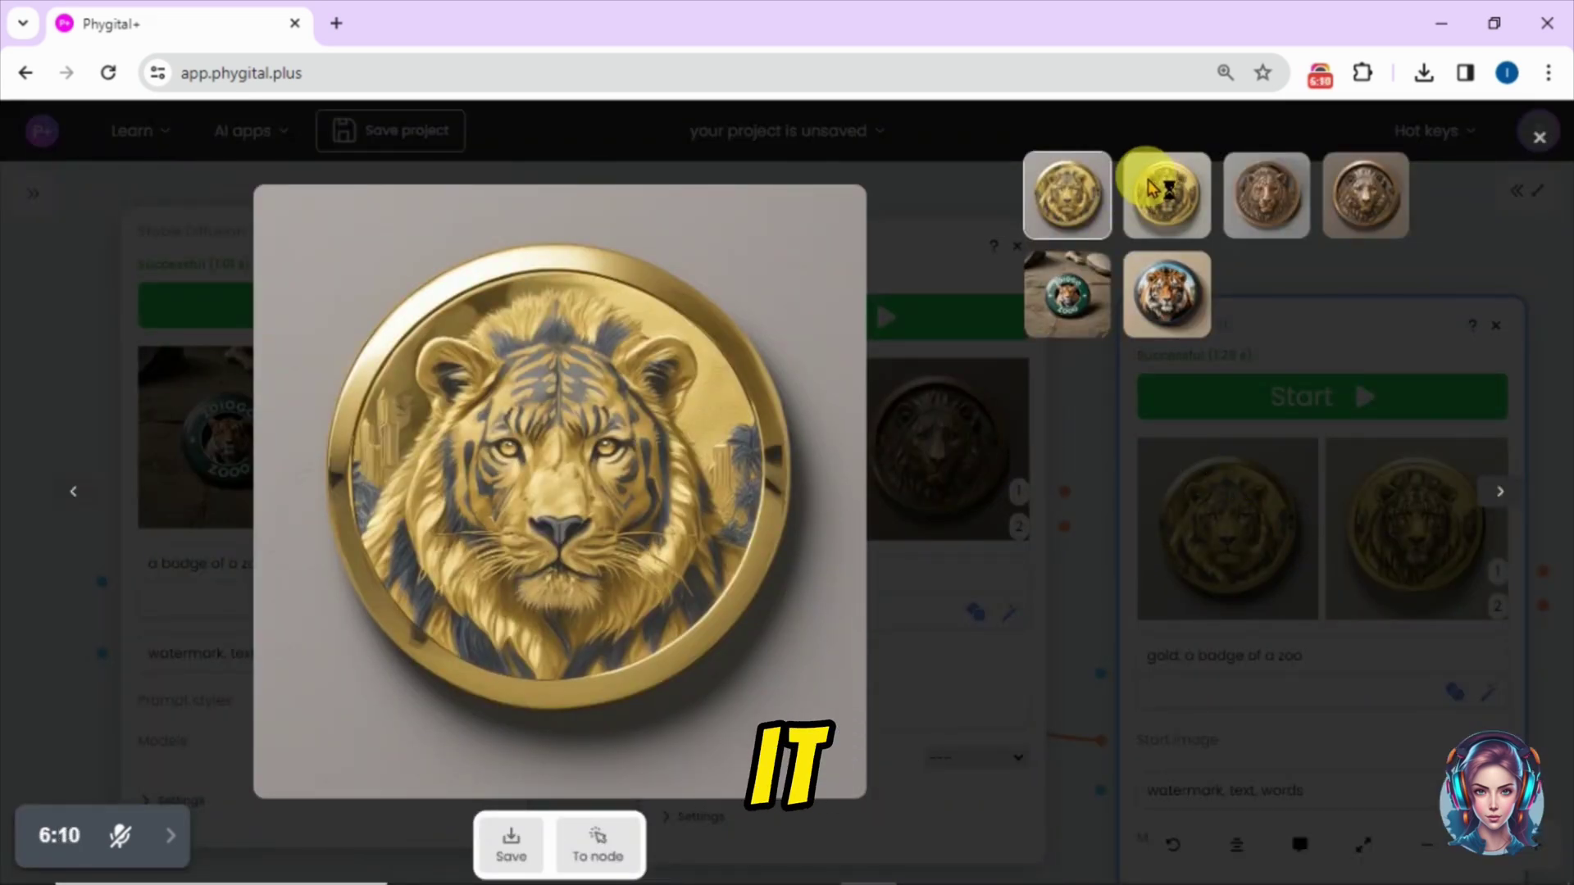
pyautogui.click(1164, 195)
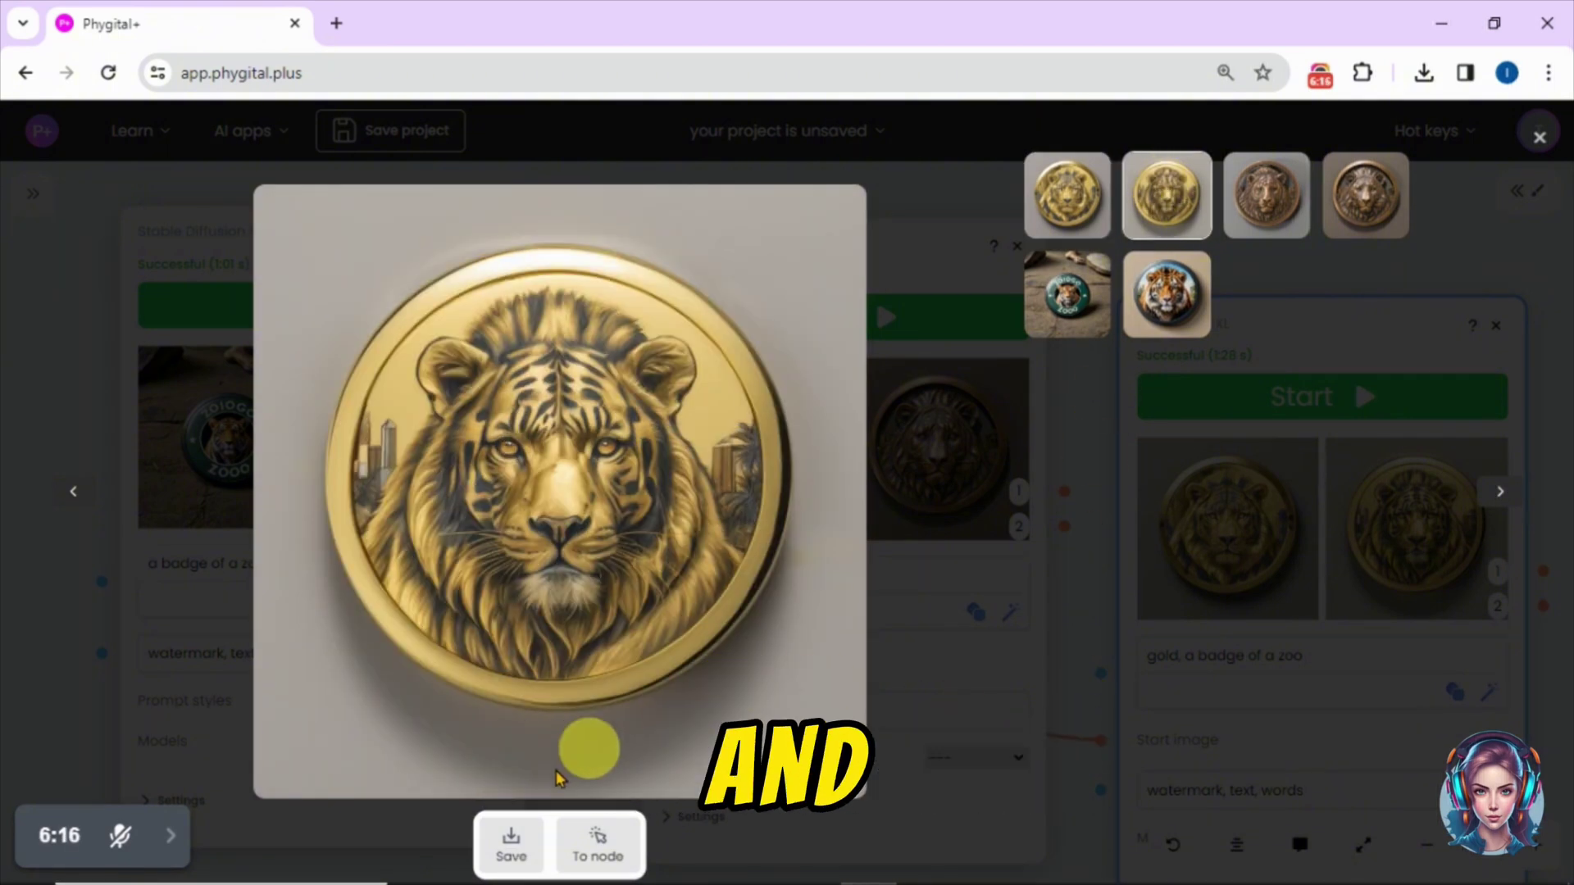
pyautogui.click(508, 852)
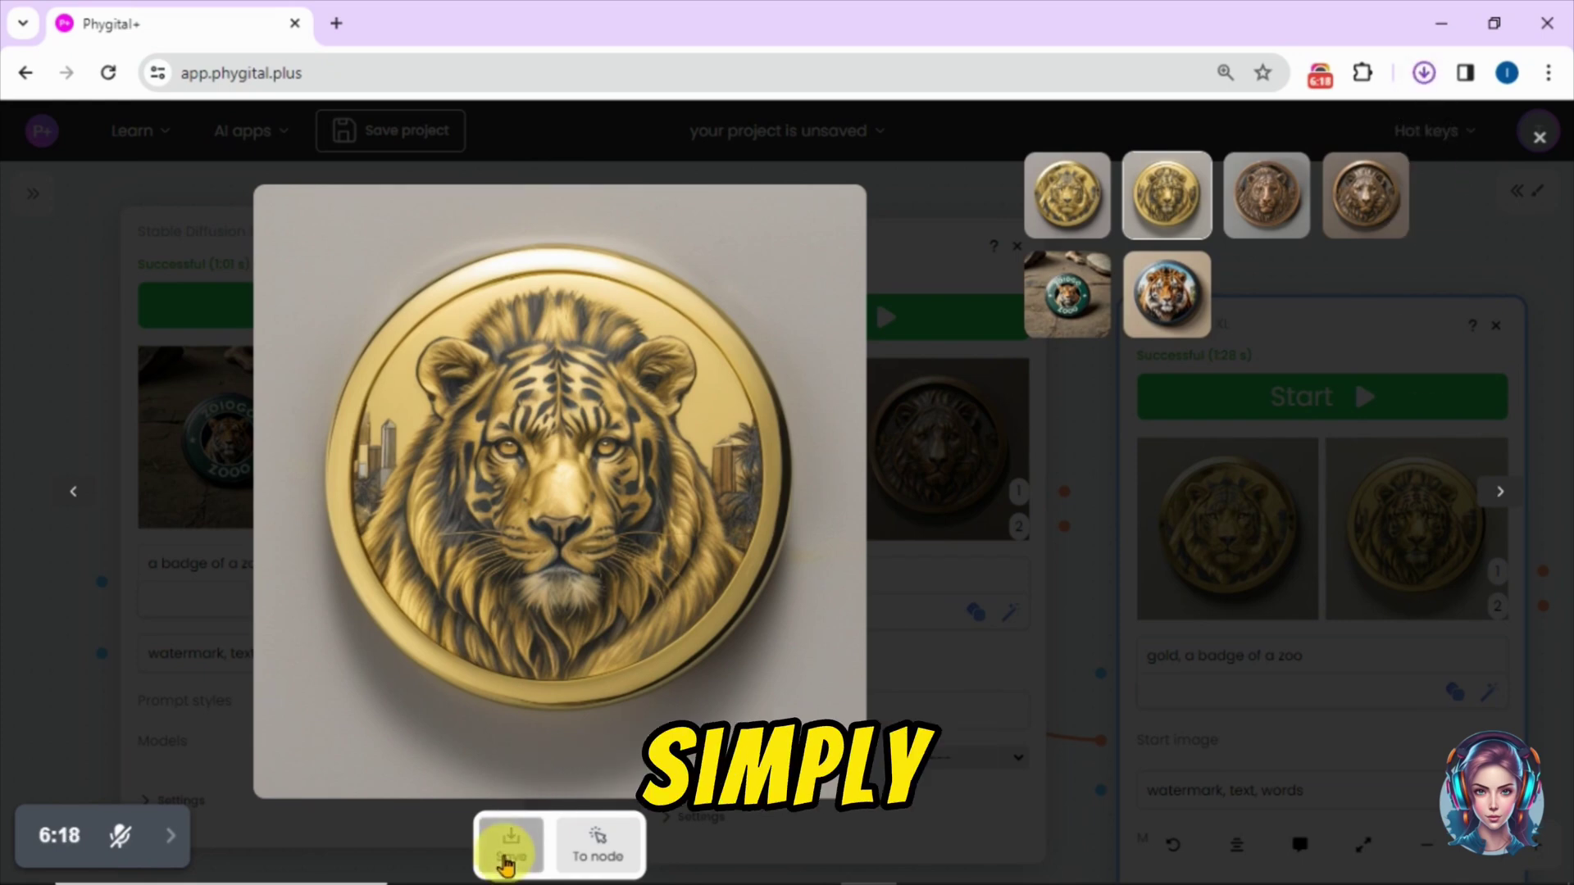
pyautogui.click(1013, 721)
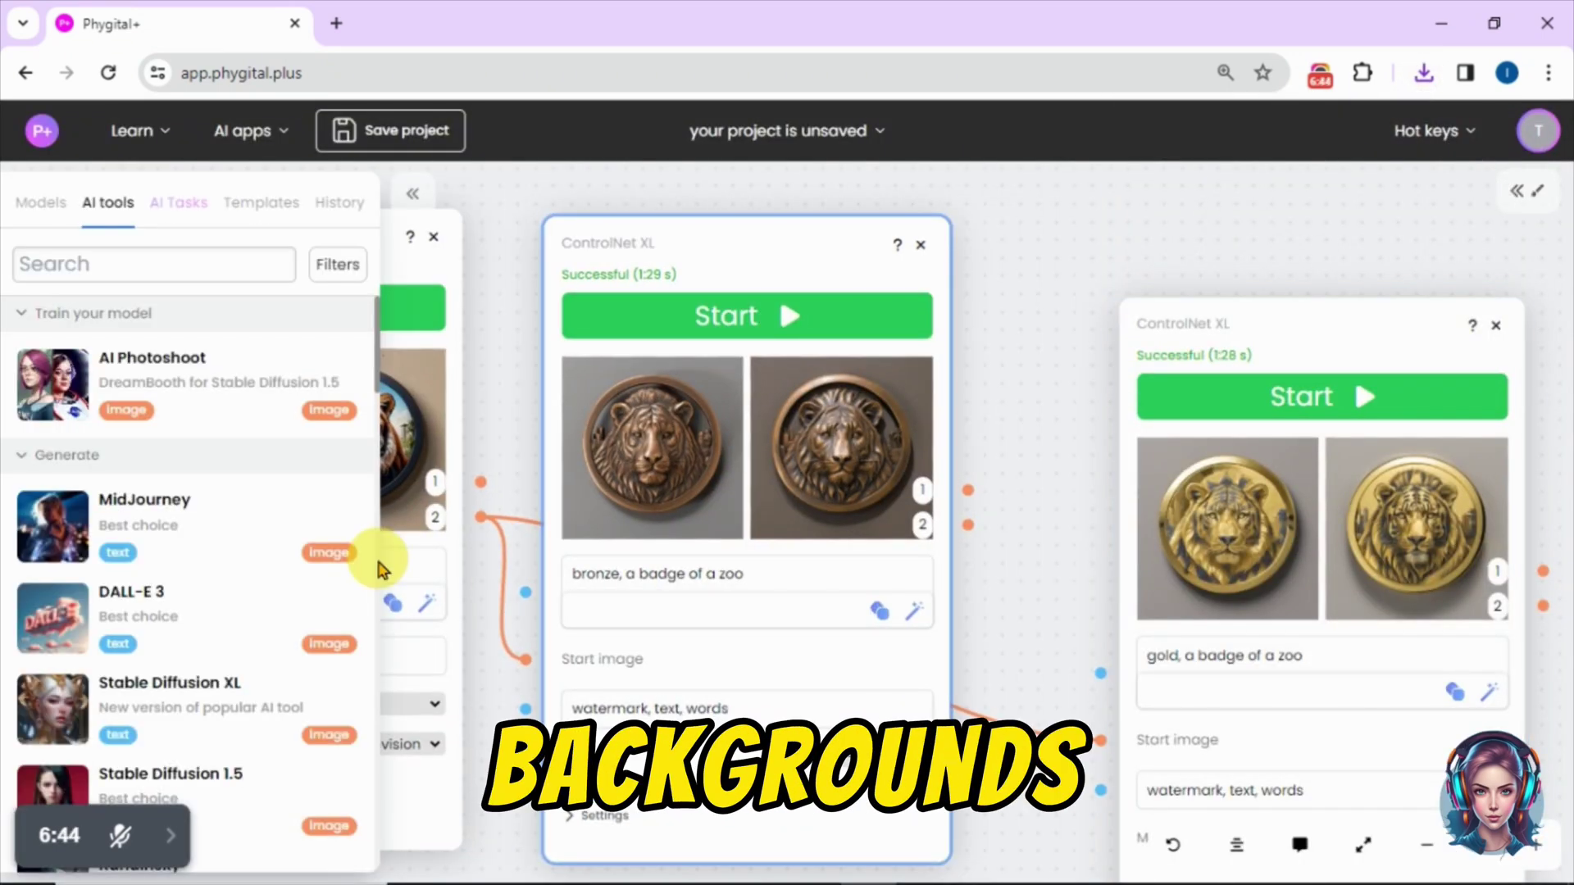
# Add a Remove Background node fed by gold badge 2 and run it.
pyautogui.scroll(-5, 379, 563)
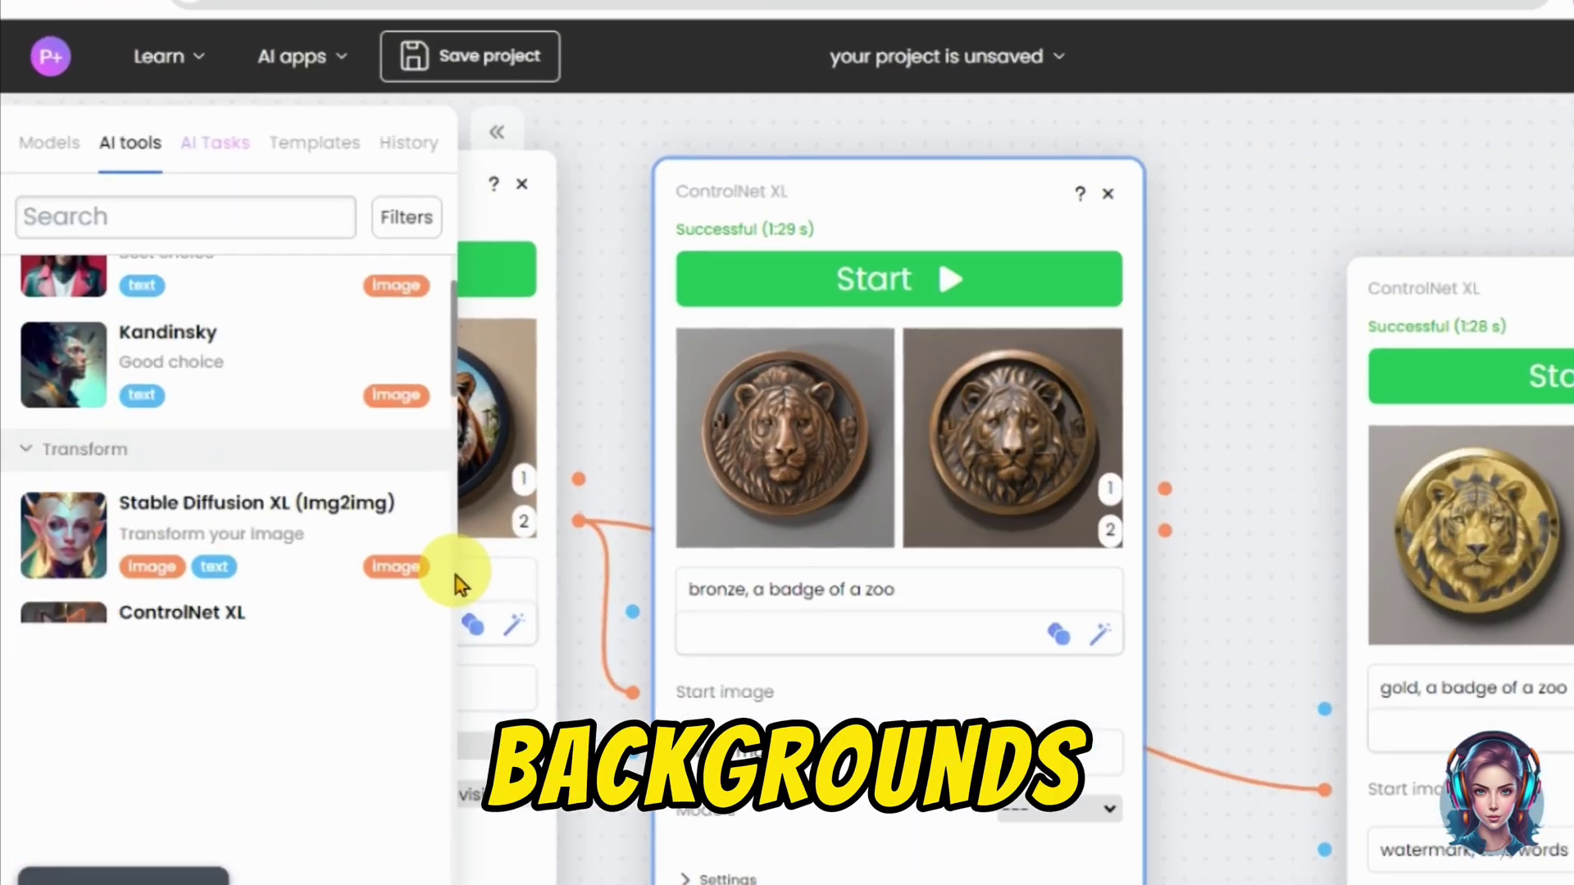
pyautogui.scroll(-5, 455, 582)
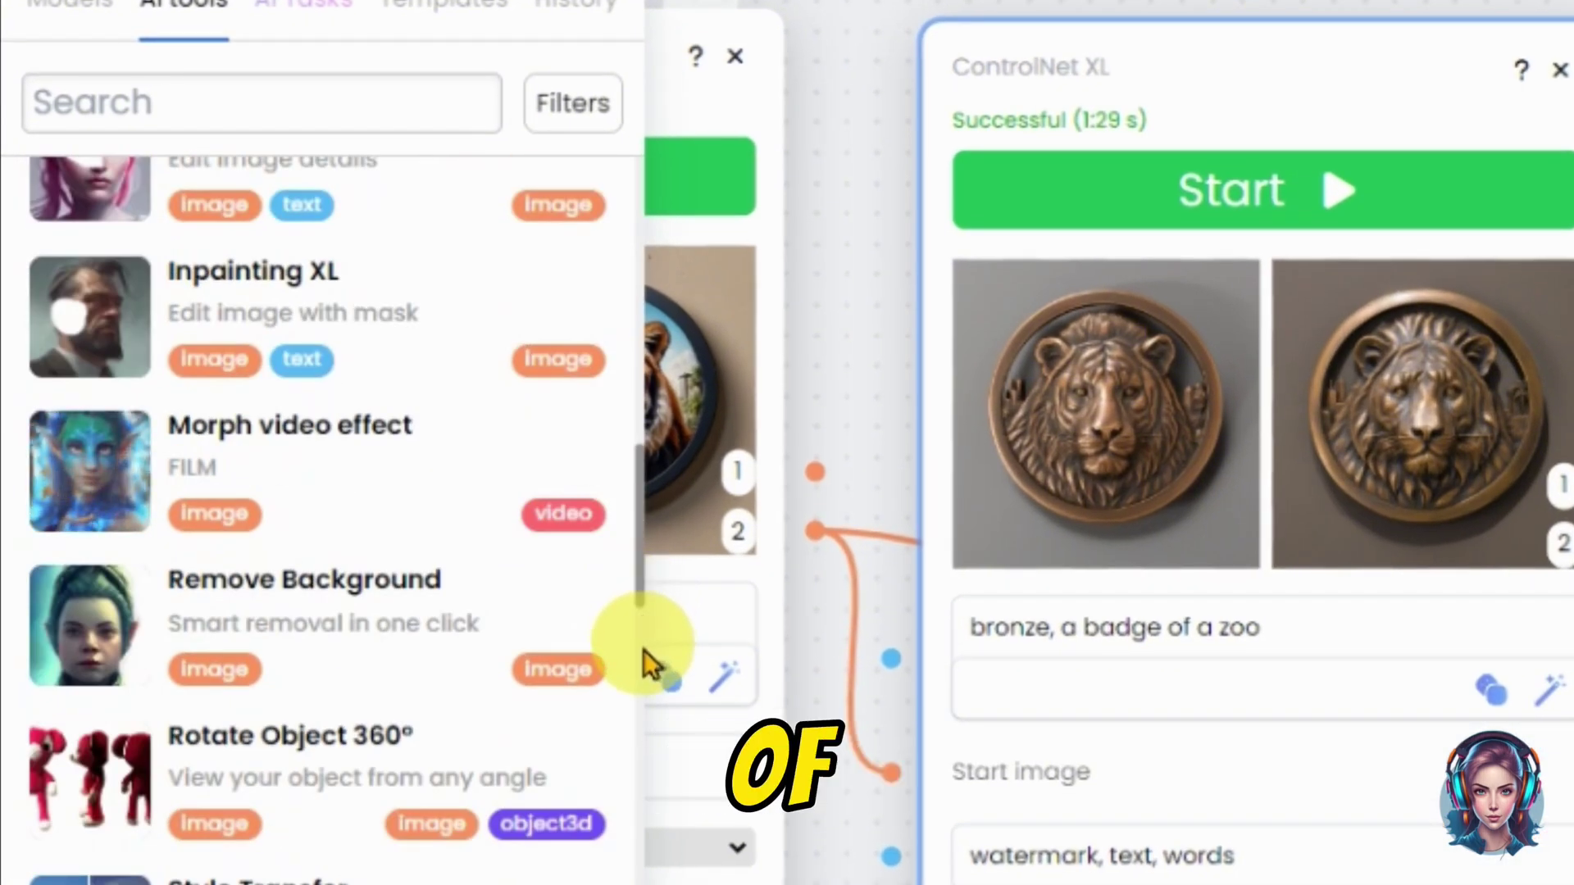
pyautogui.click(481, 637)
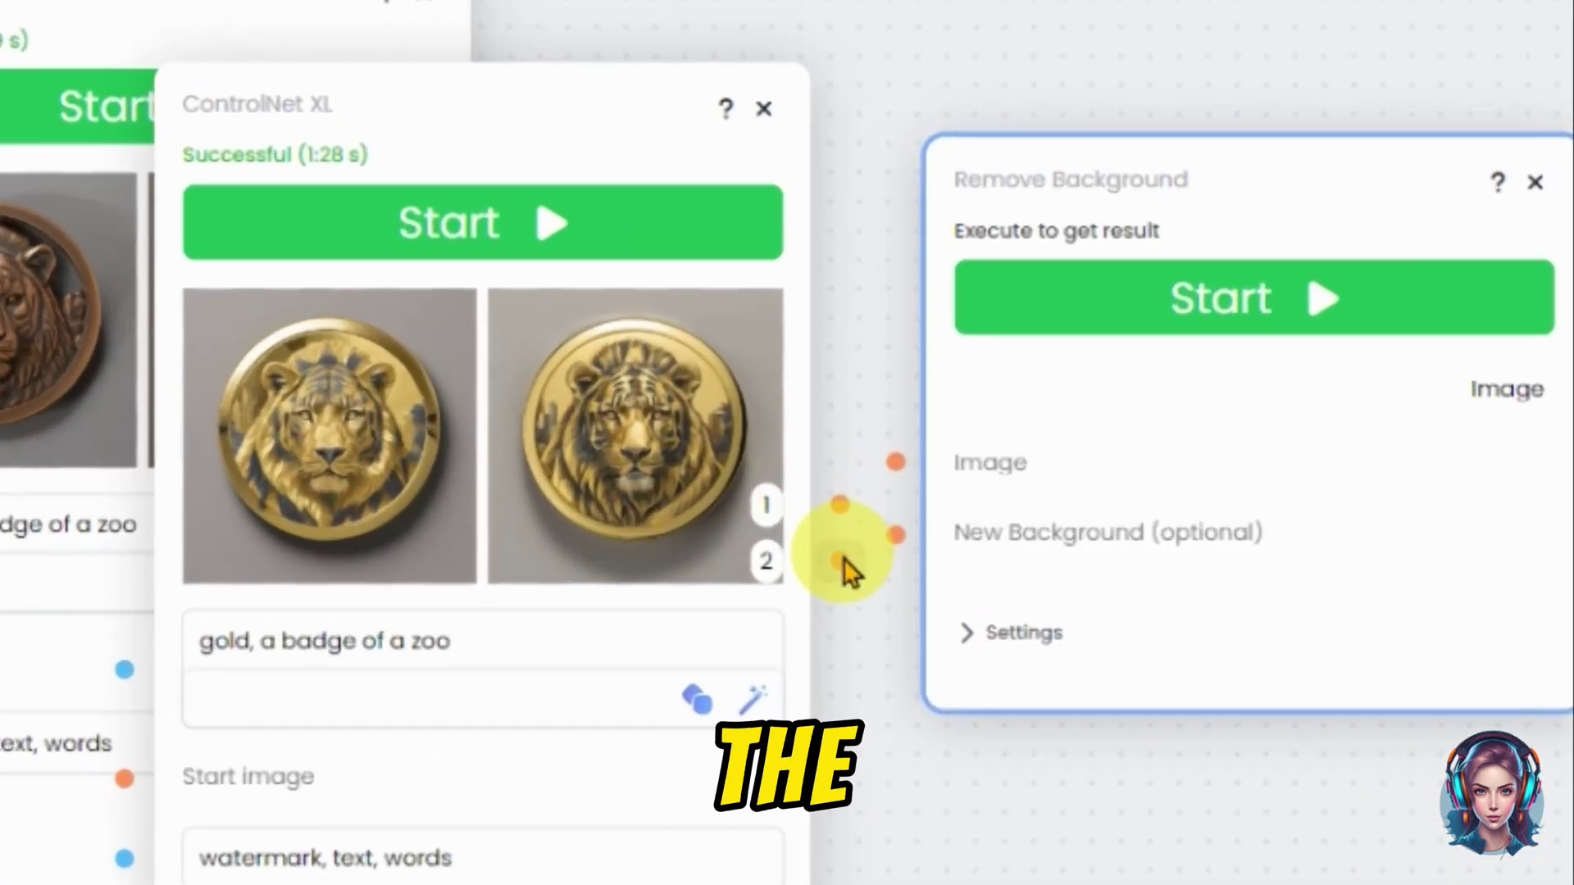
pyautogui.moveTo(844, 558); pyautogui.dragTo(897, 462)
pyautogui.click(1330, 296)
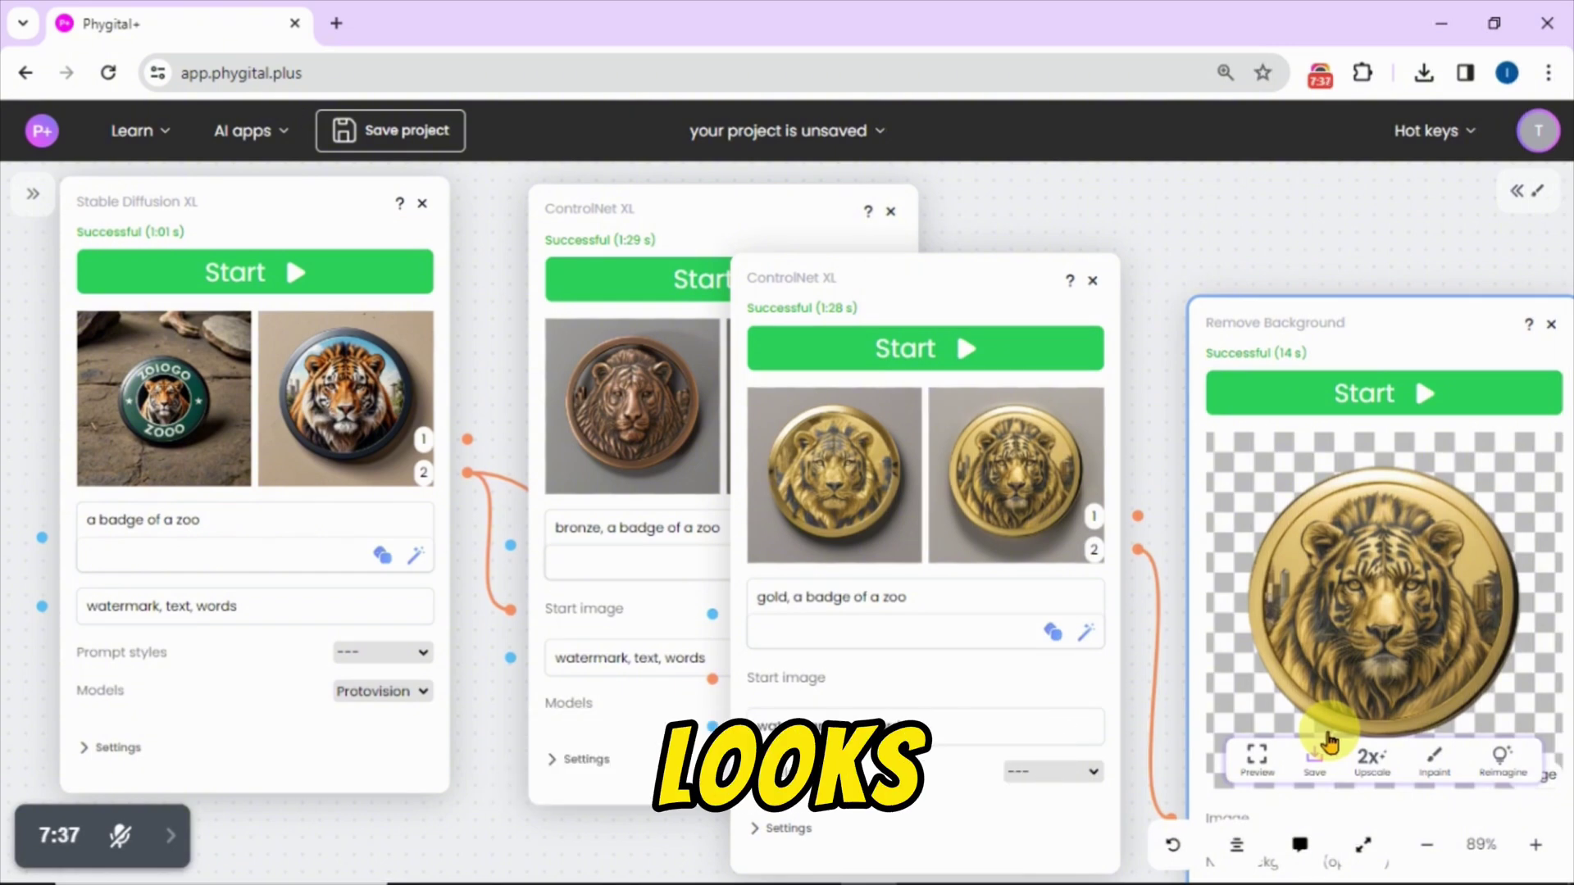
# Preview the cut-out gold badge, then upscale it 2x into an Upscale Image node.
pyautogui.click(1258, 755)
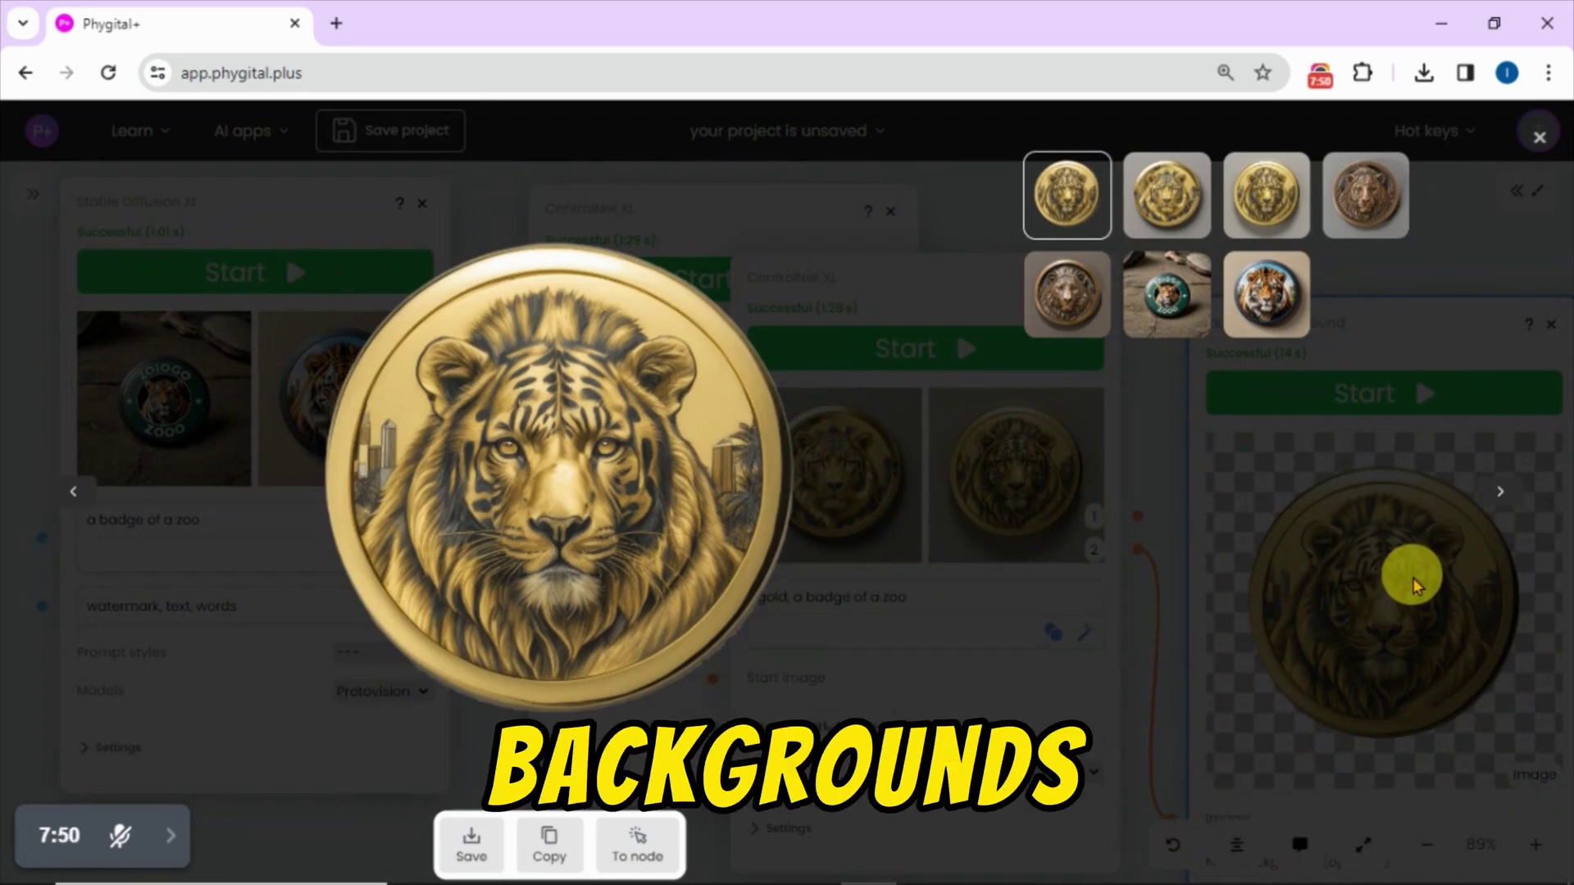
pyautogui.click(1416, 586)
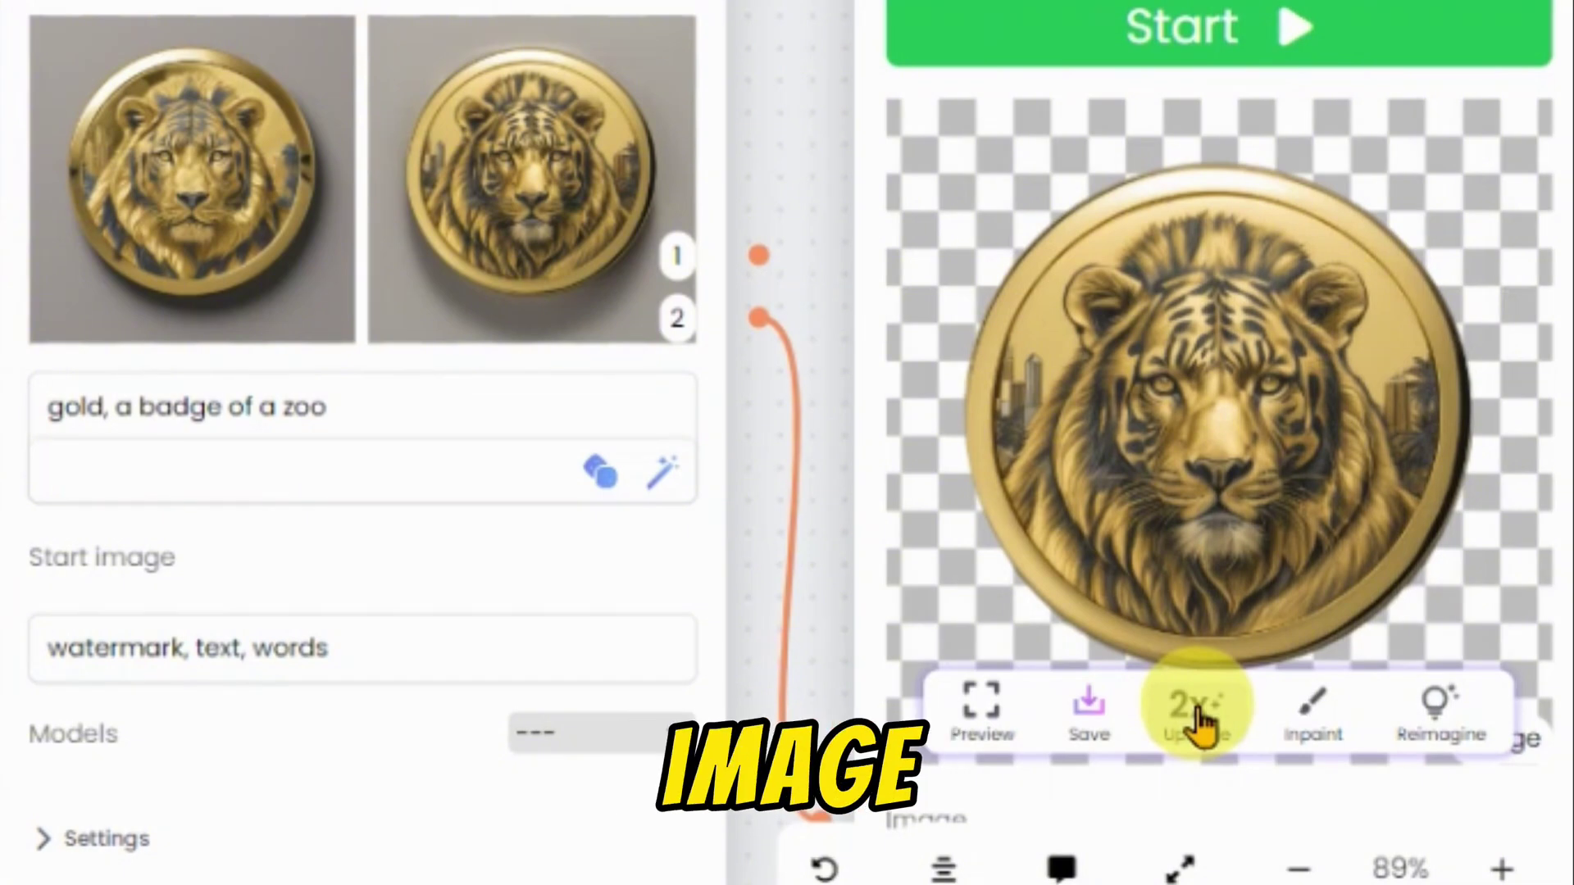
pyautogui.click(1198, 722)
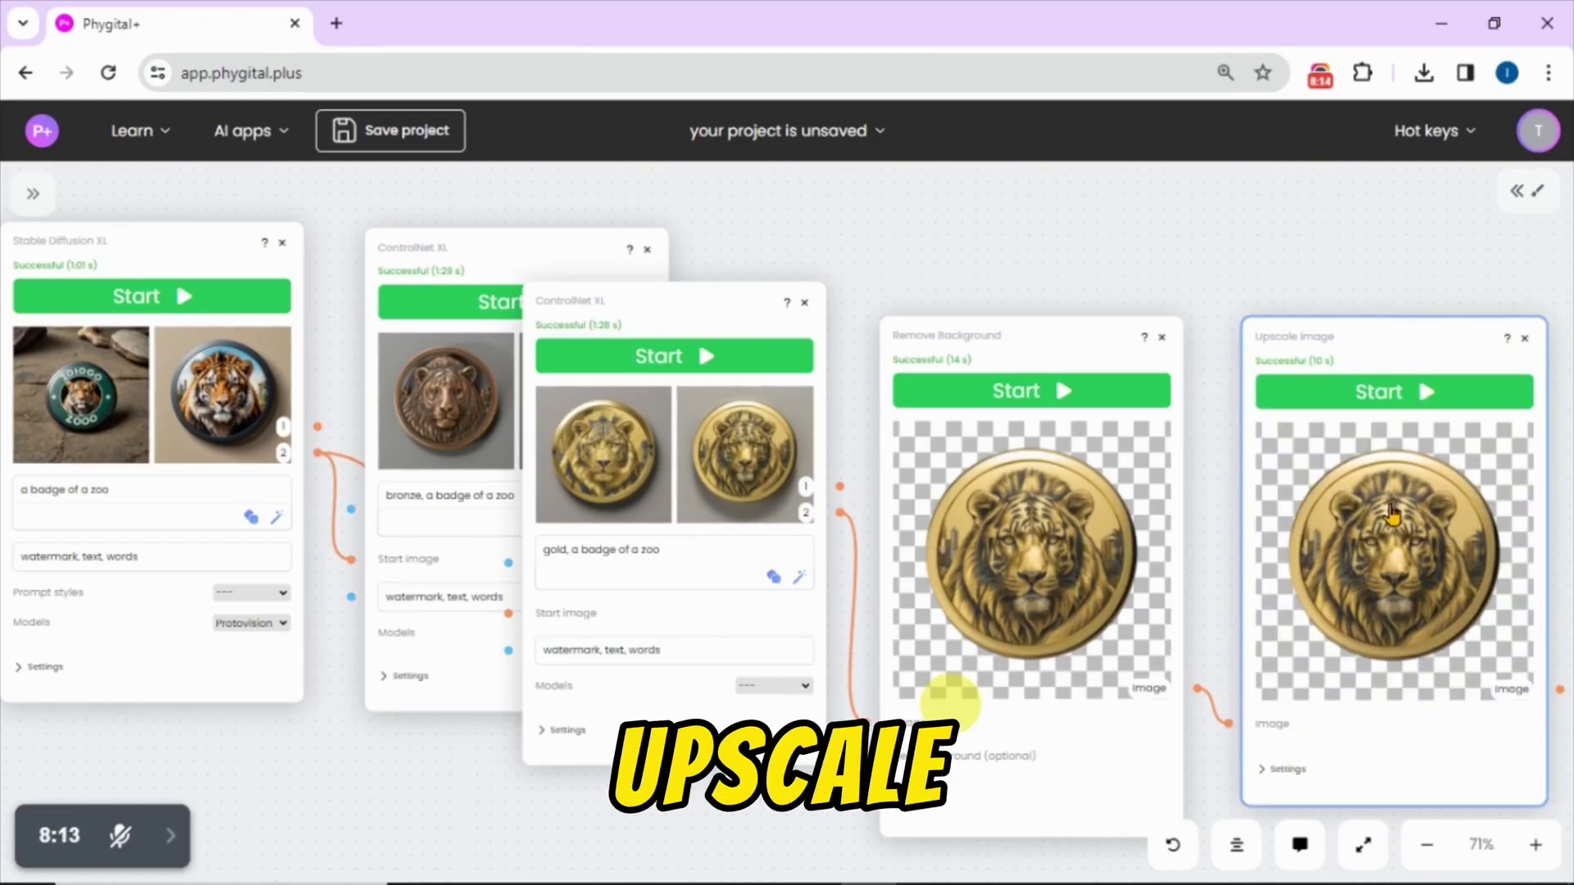
pyautogui.moveTo(1394, 512)
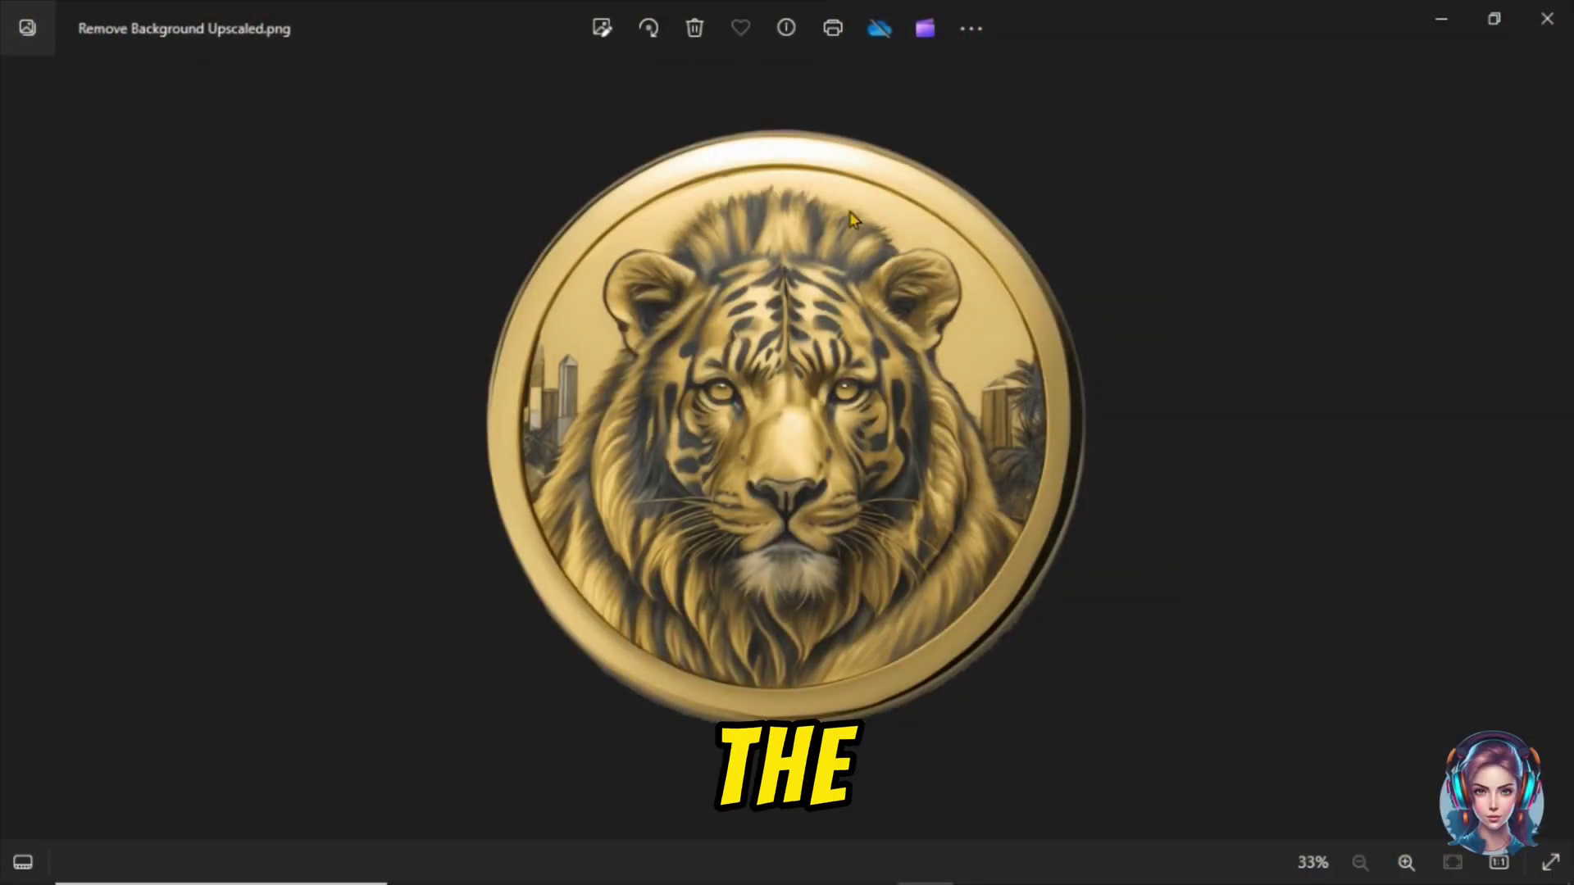
# Zoom in on the lion's face to inspect its eyes and fur detail.
pyautogui.click(1406, 863)
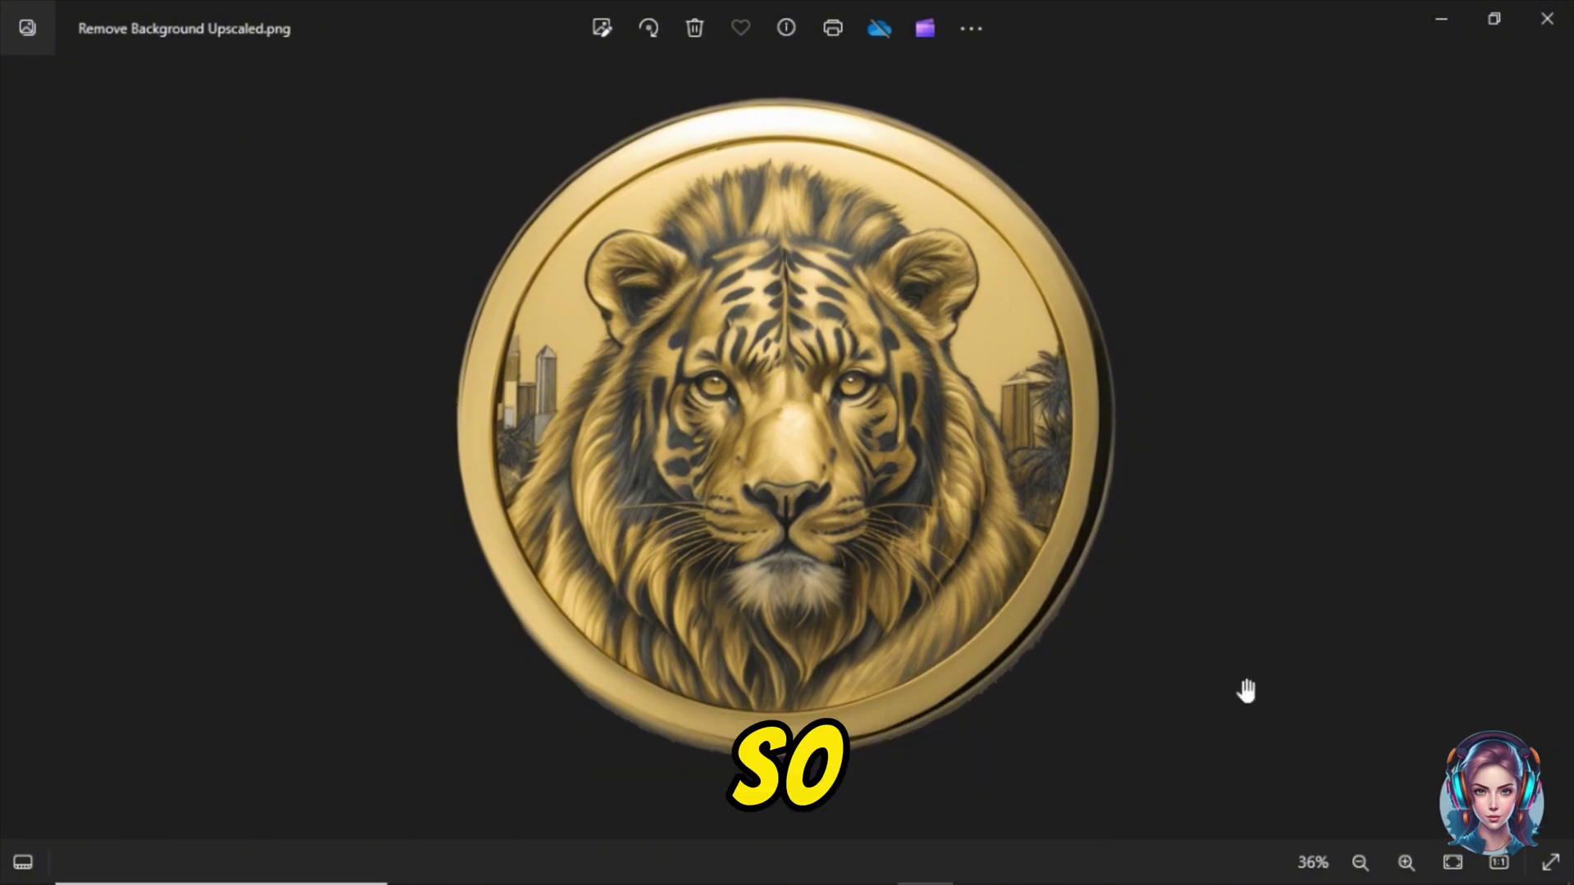
pyautogui.click(1406, 863)
pyautogui.click(1406, 863)
pyautogui.click(1406, 862)
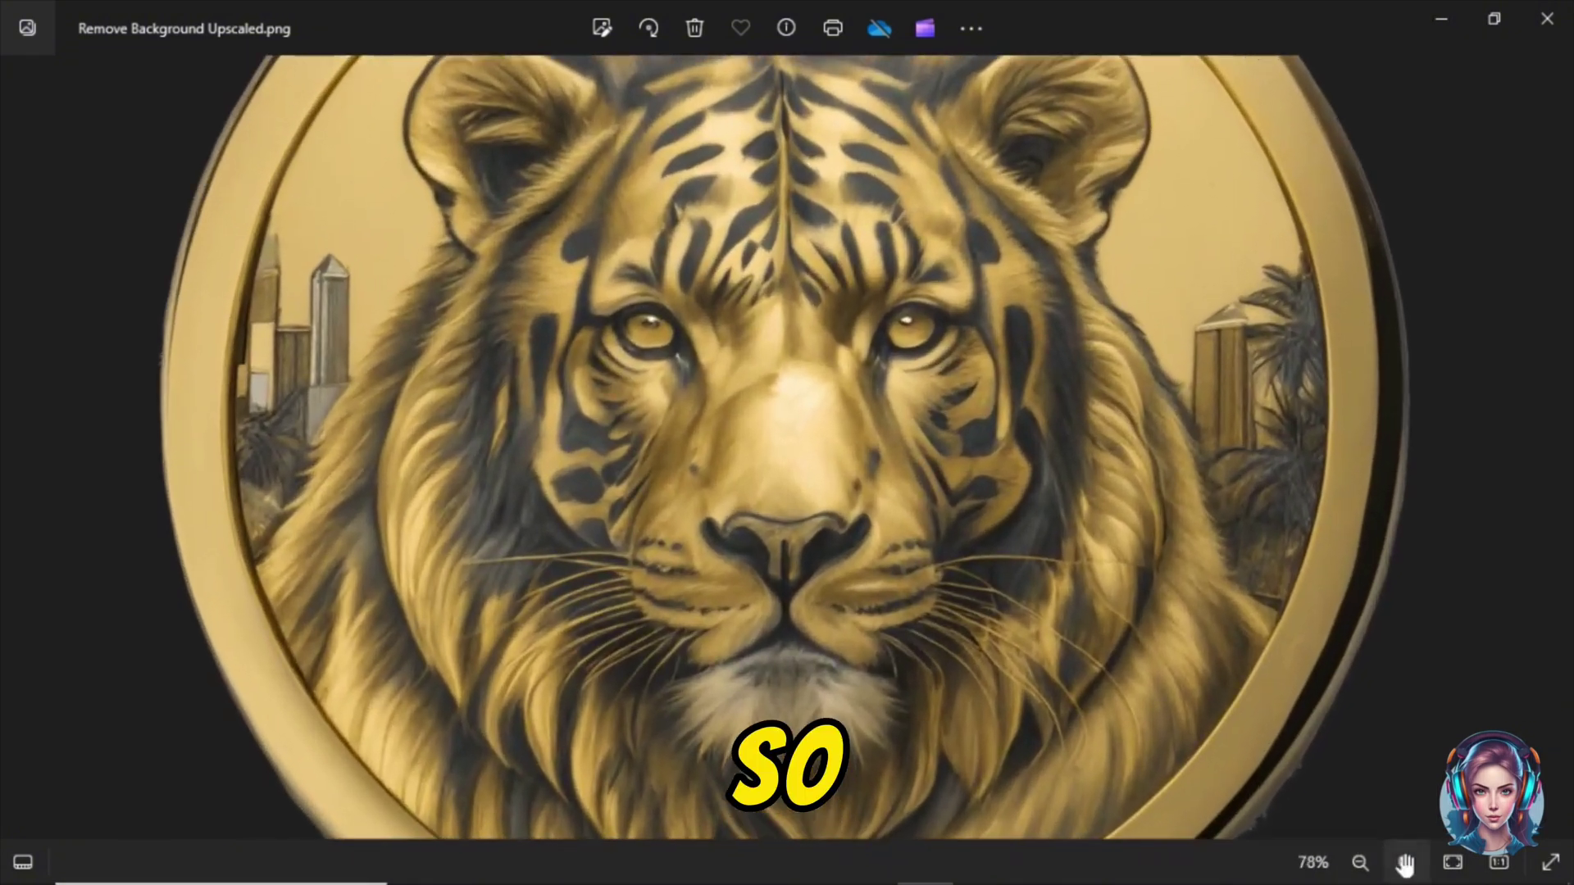
pyautogui.click(1406, 862)
pyautogui.click(1406, 863)
pyautogui.click(1407, 862)
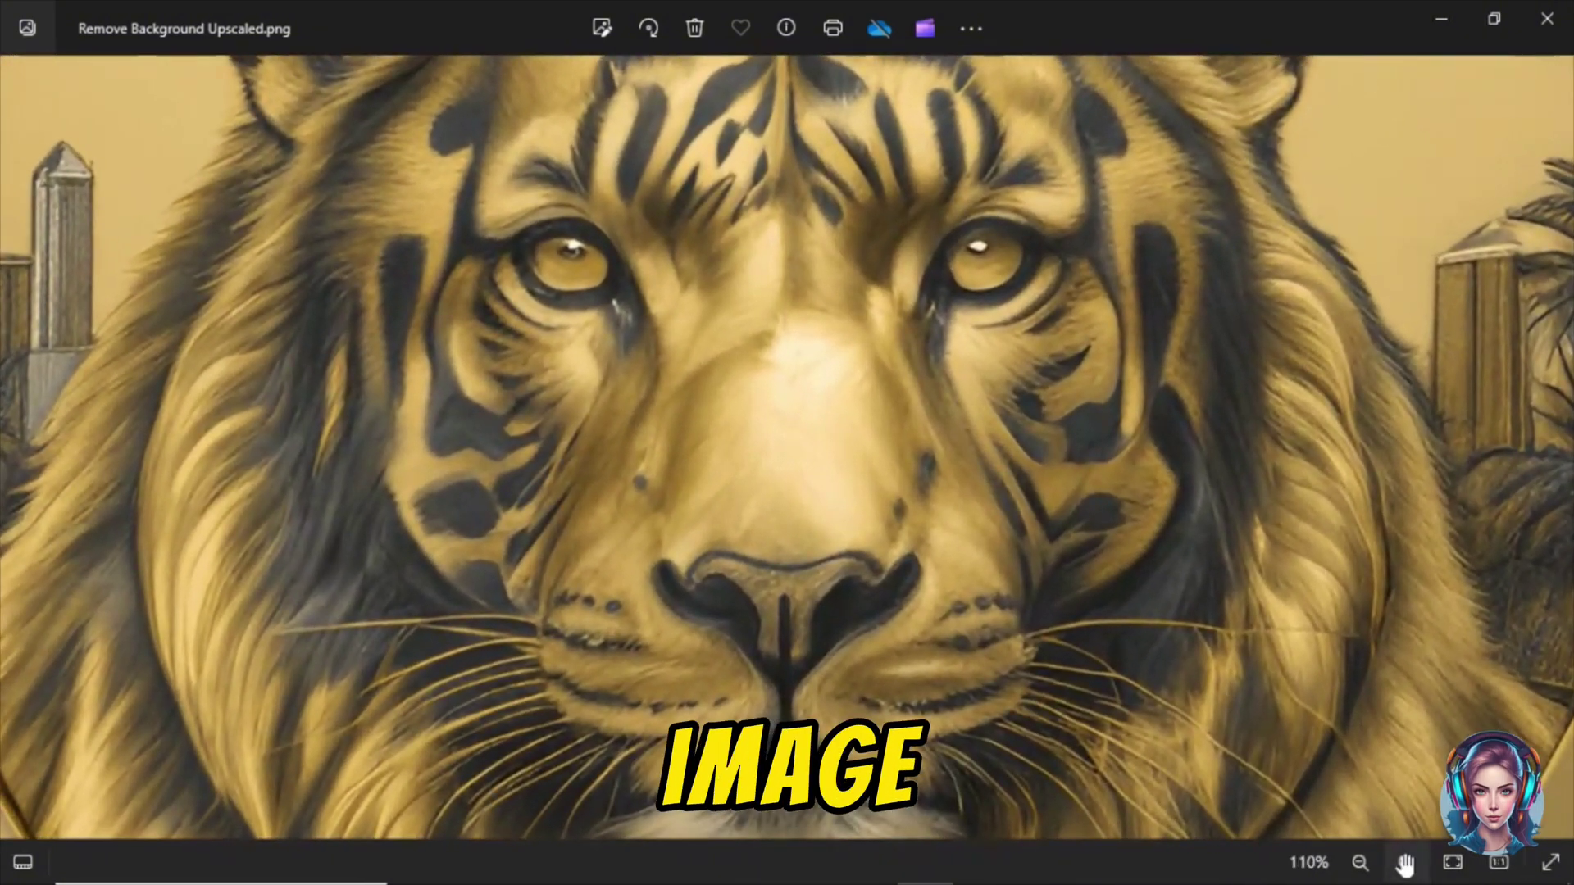
pyautogui.click(1406, 863)
pyautogui.click(1406, 862)
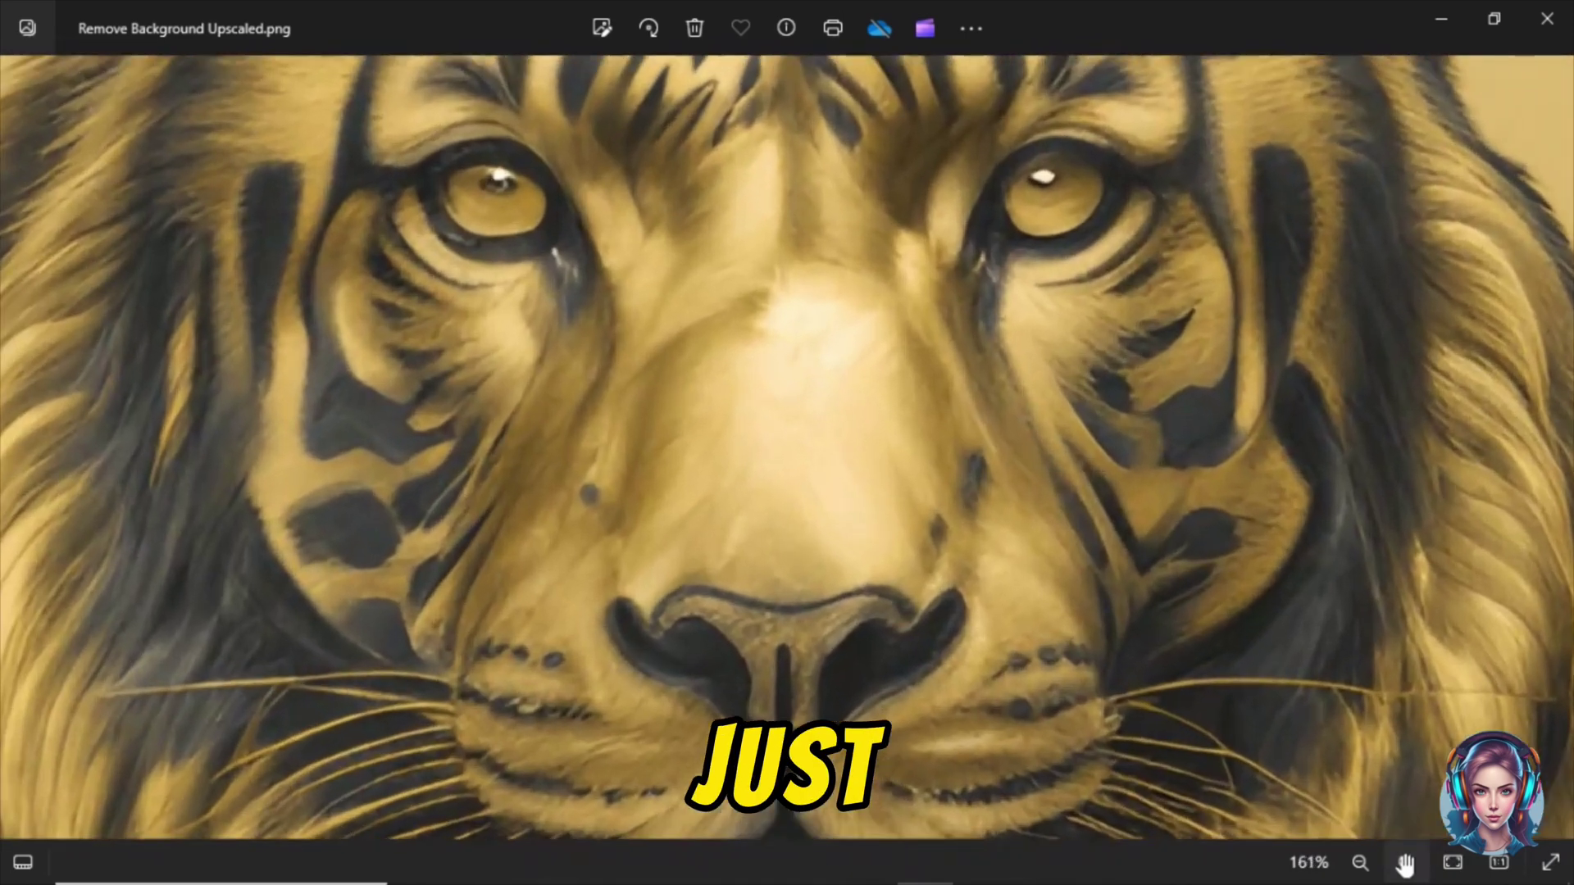
pyautogui.click(1406, 863)
# Zoom back out to the whole coin and close Photos.
pyautogui.click(1362, 862)
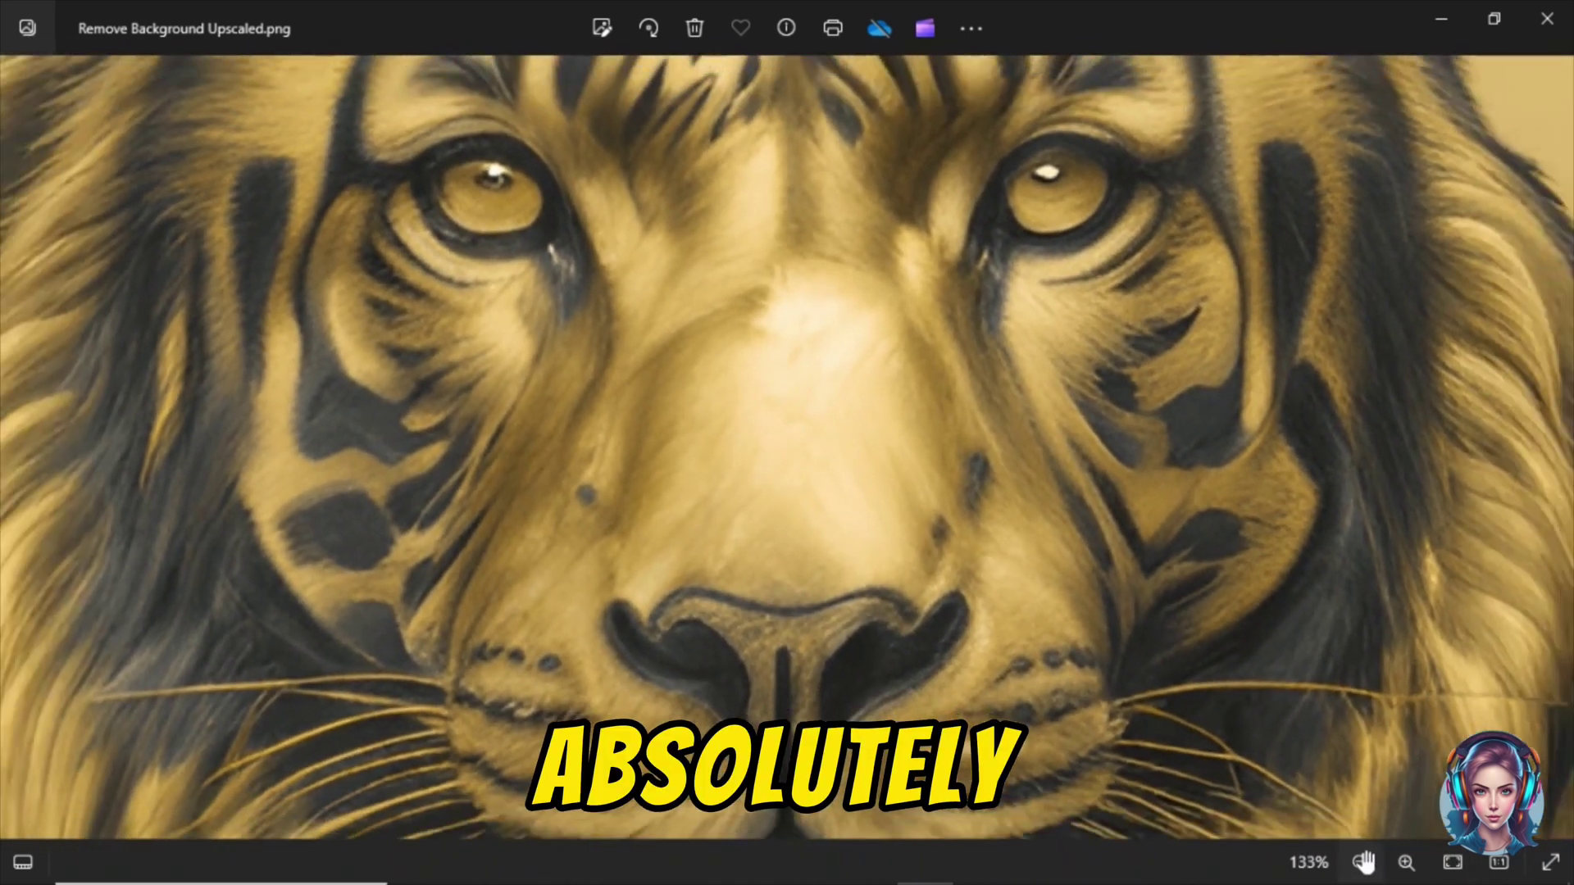
pyautogui.click(1362, 863)
pyautogui.click(1362, 863)
pyautogui.click(1362, 863)
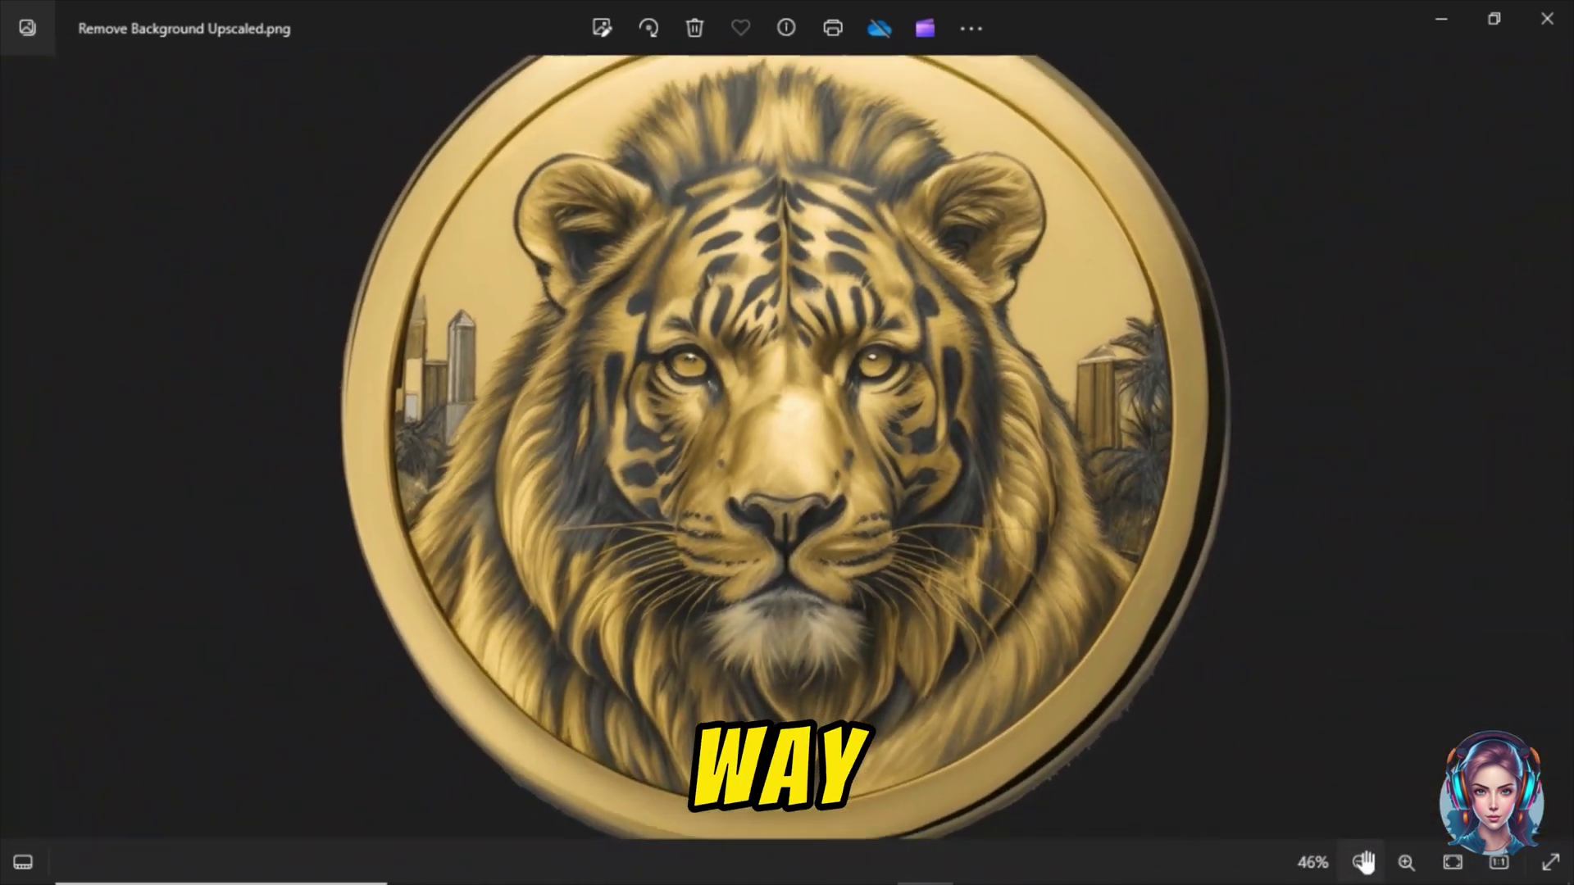
pyautogui.click(1362, 863)
pyautogui.click(1543, 33)
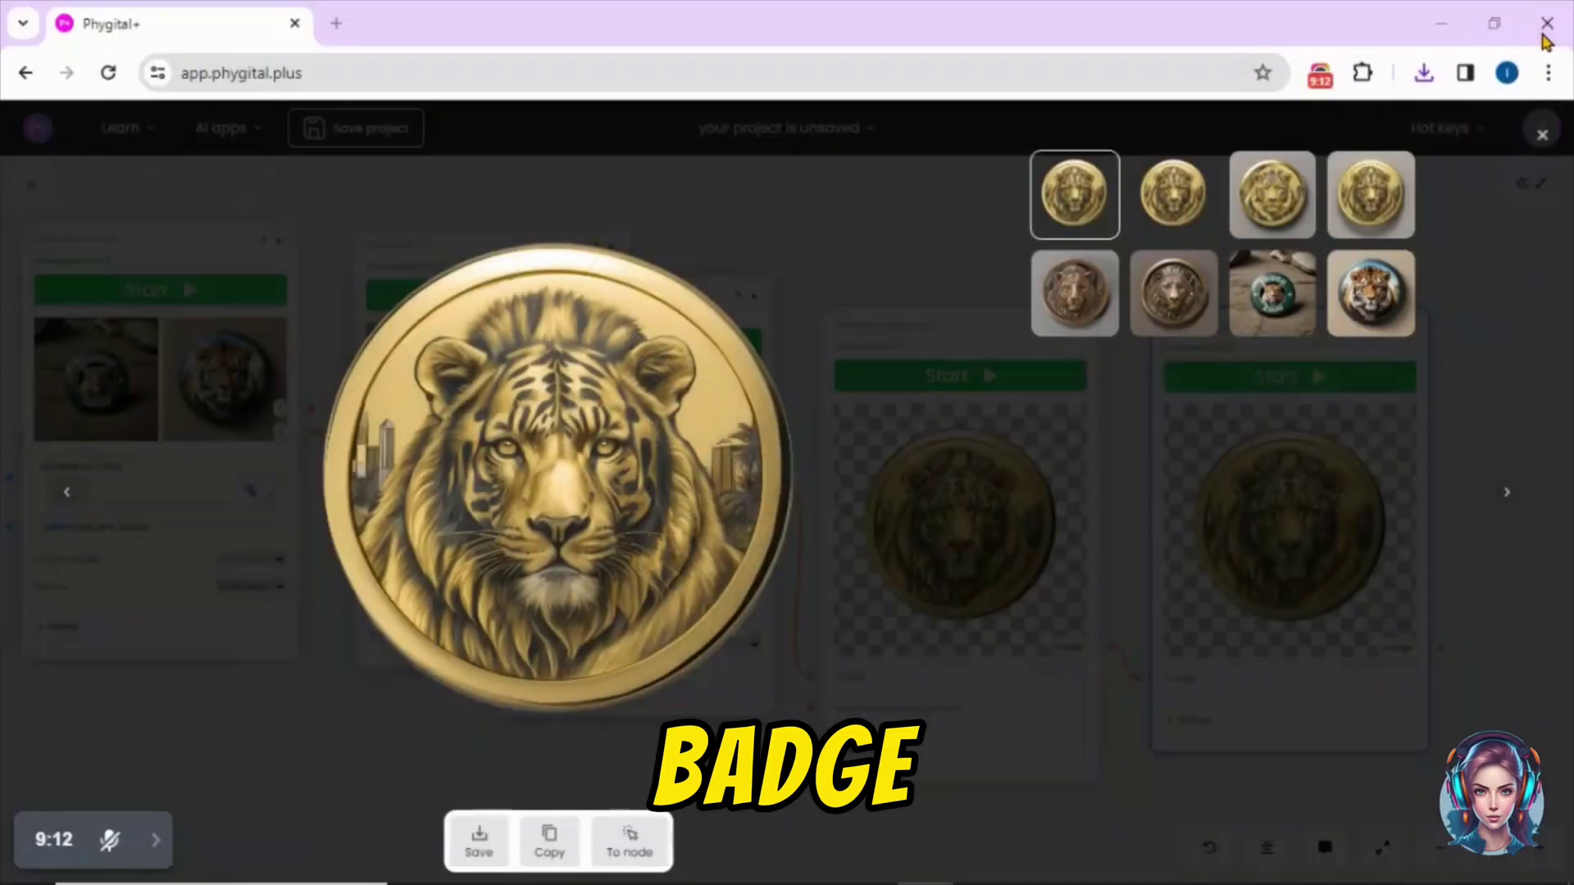